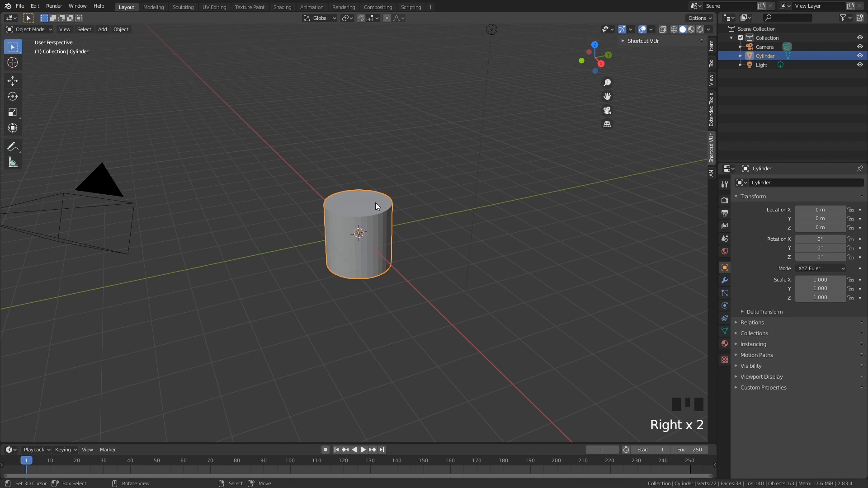
Scale the cylinder by 5 along the Z axis and move it up 5 m along Z
type("z5")
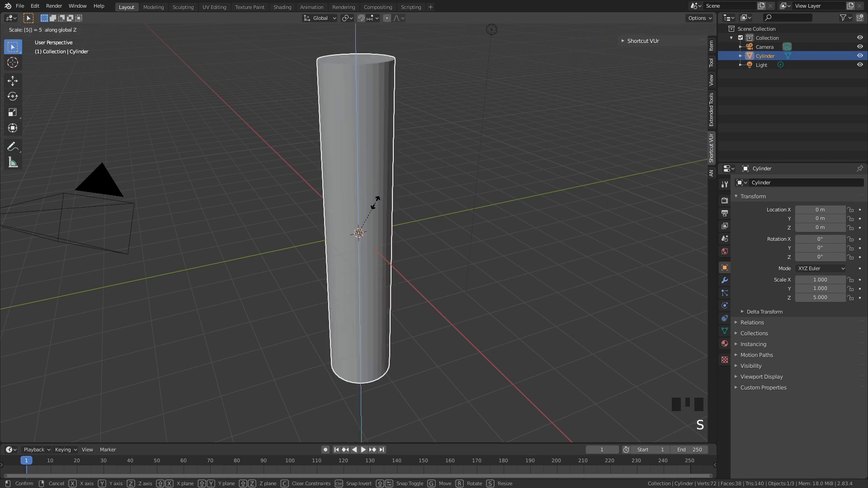
key("Return")
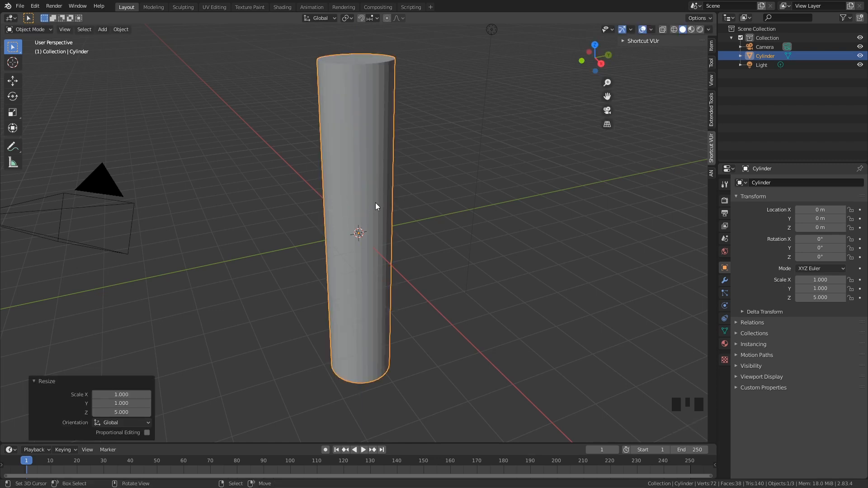
key("KP_1")
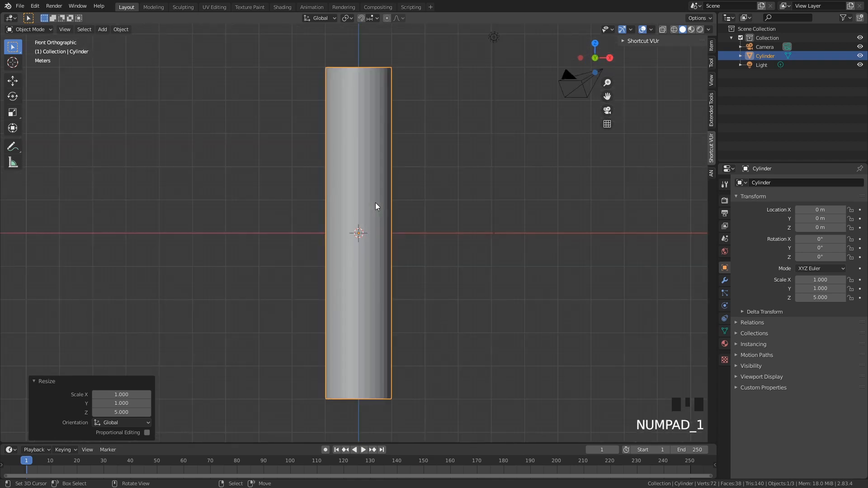
type("gz5")
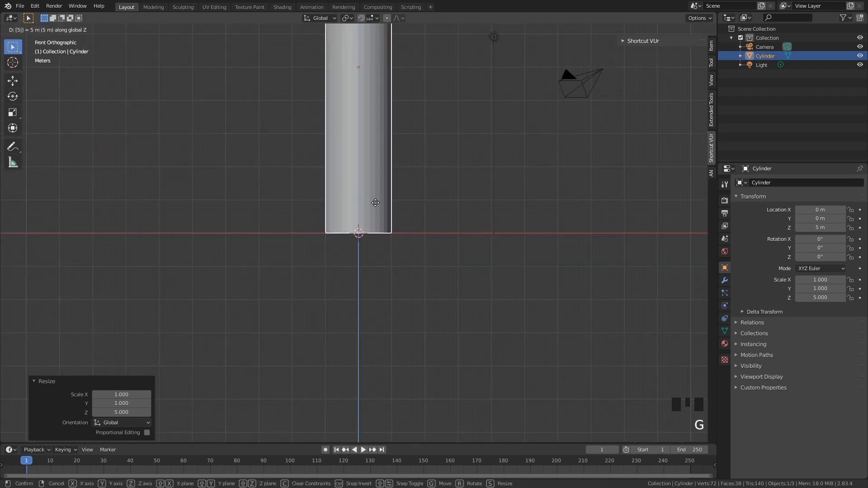
key("Return")
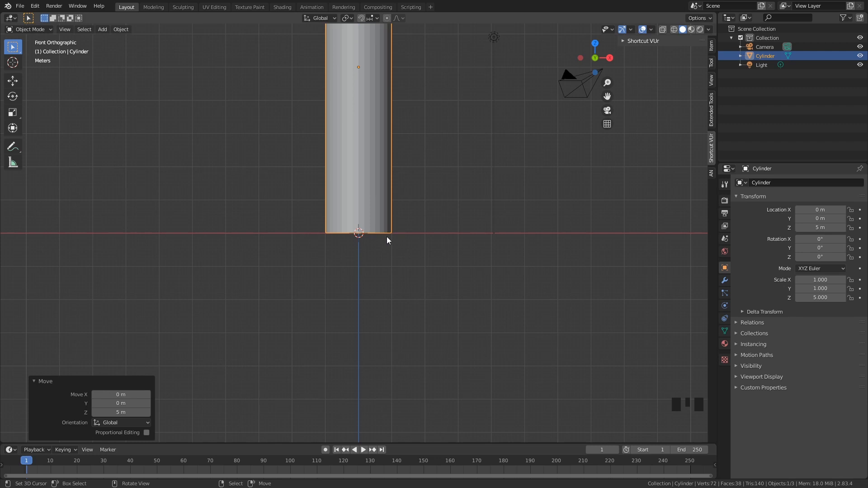
middle_click_drag(536, 232, 496, 393, "shift")
scroll(473, 348, "down", 2)
scroll(470, 334, "up", 1)
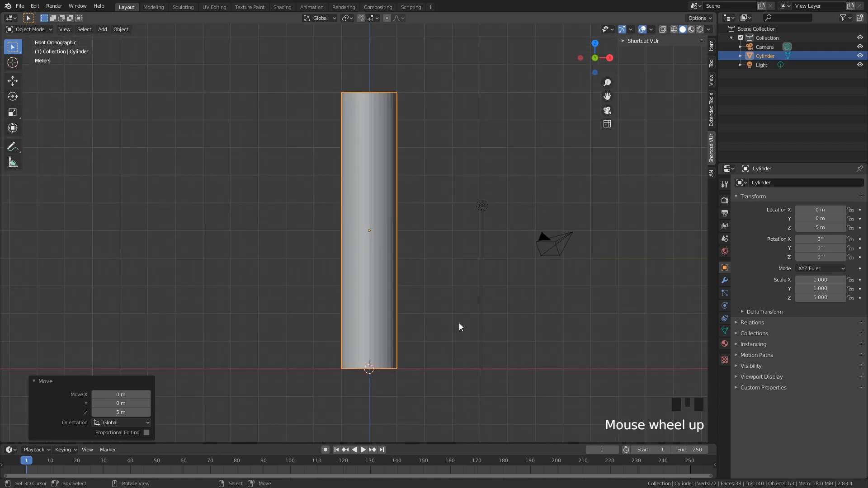
Delete the cylinder's top and bottom cap faces, leaving an open tube
key("Tab")
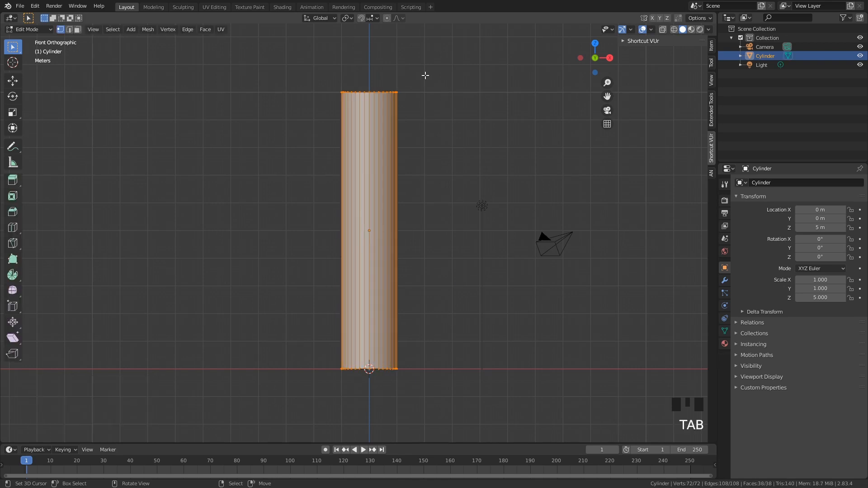
middle_click_drag(430, 135, 422, 110)
left_click(78, 28)
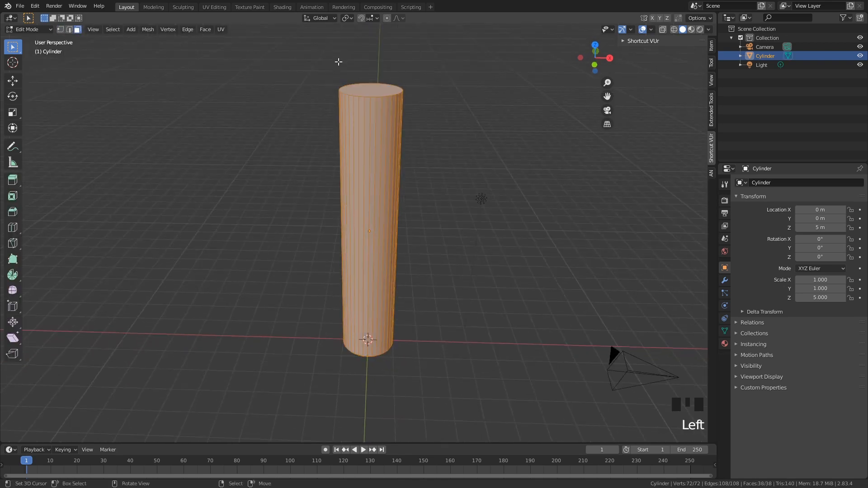
right_click(360, 93)
middle_click_drag(359, 93, 374, 320)
right_click(373, 319, "shift")
middle_click_drag(428, 209, 450, 258)
key("x")
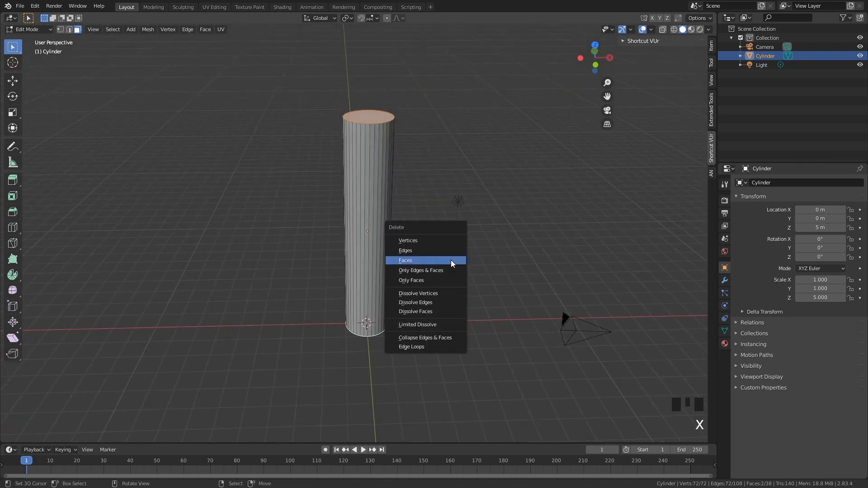
left_click(451, 259)
key("Tab")
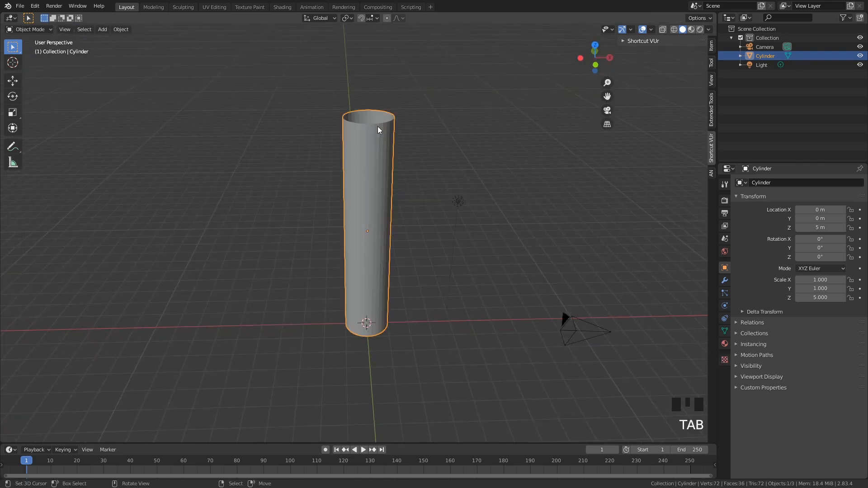
Separate a front strip of six adjacent side faces, grown around the middle vertical edge, from the cylinder as its own object
key("KP_1")
scroll(378, 127, "up", 2)
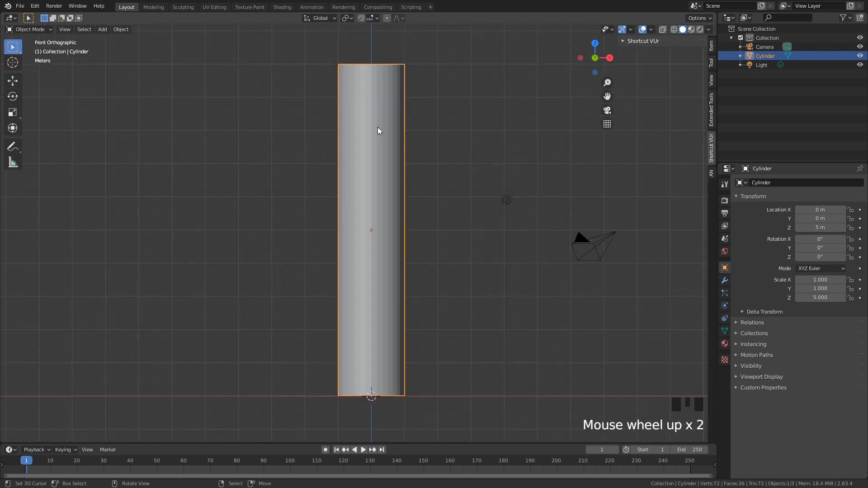
key("Tab")
left_click(69, 29)
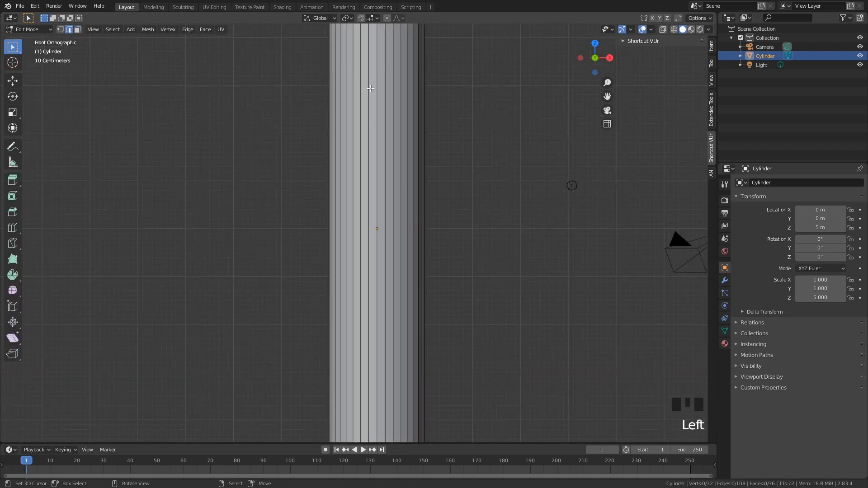
right_click(377, 169)
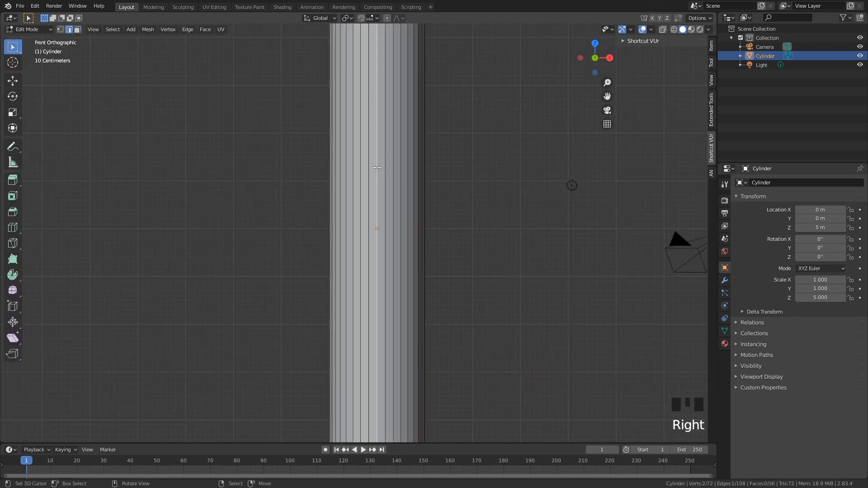
middle_click_drag(378, 168, 379, 143, "shift")
scroll(378, 140, "up", 1)
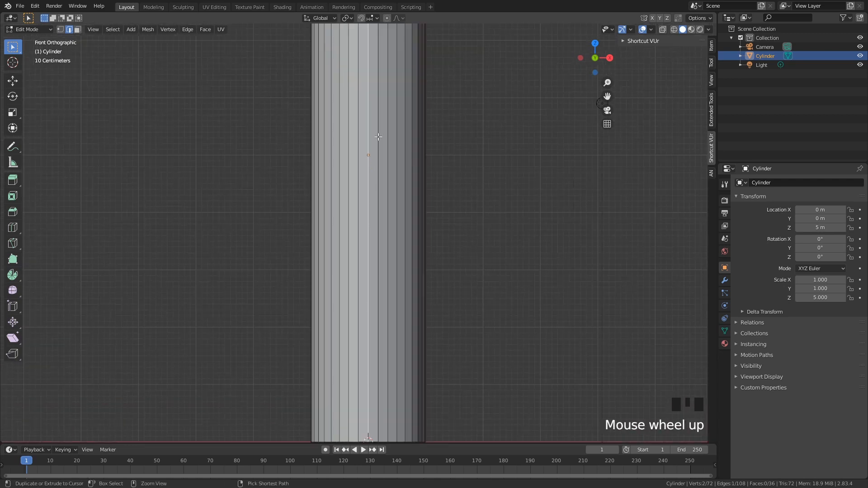
key("ctrl+KP_Add")
key("ctrl+KP_Add")
key("ctrl+KP_Add")
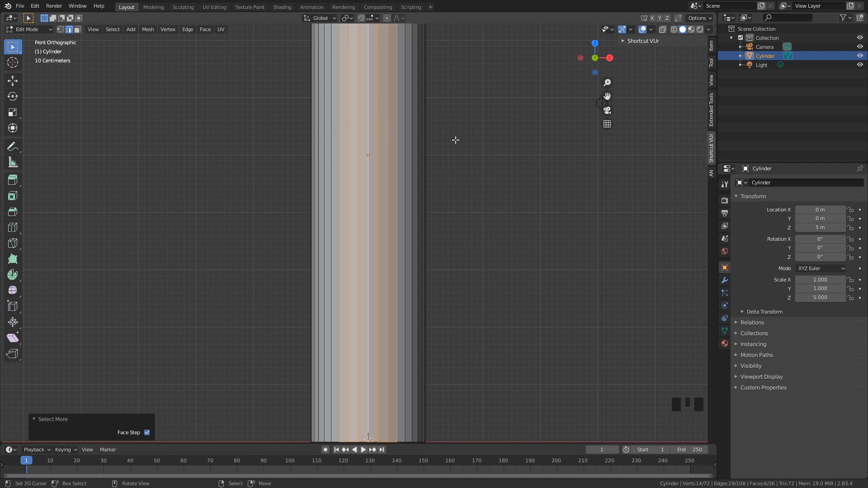
key("p")
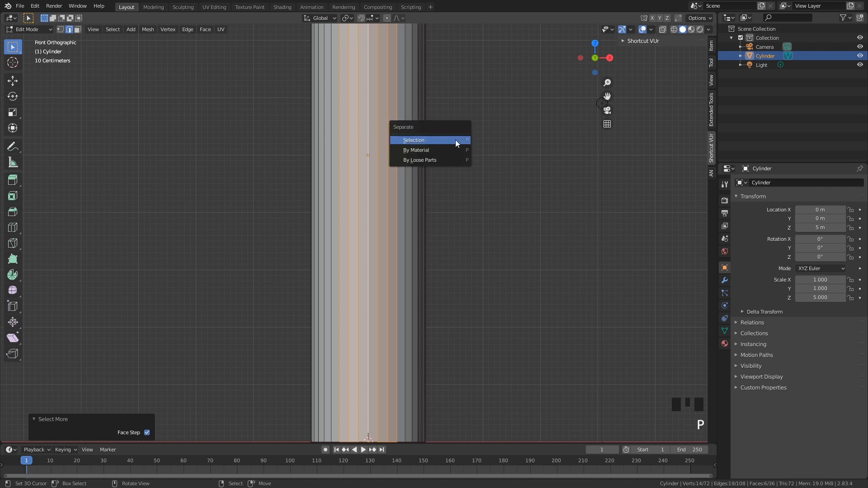
left_click(455, 140)
scroll(482, 161, "down", 5)
key("Tab")
Delete the remaining original cylinder, keeping only the separated front strip
middle_click_drag(435, 147, 390, 212, "shift")
right_click(370, 180)
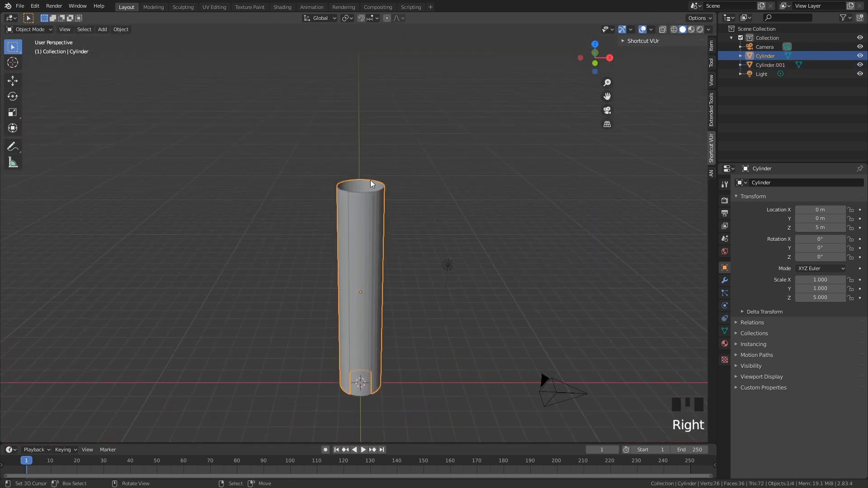
key("x")
left_click(370, 182)
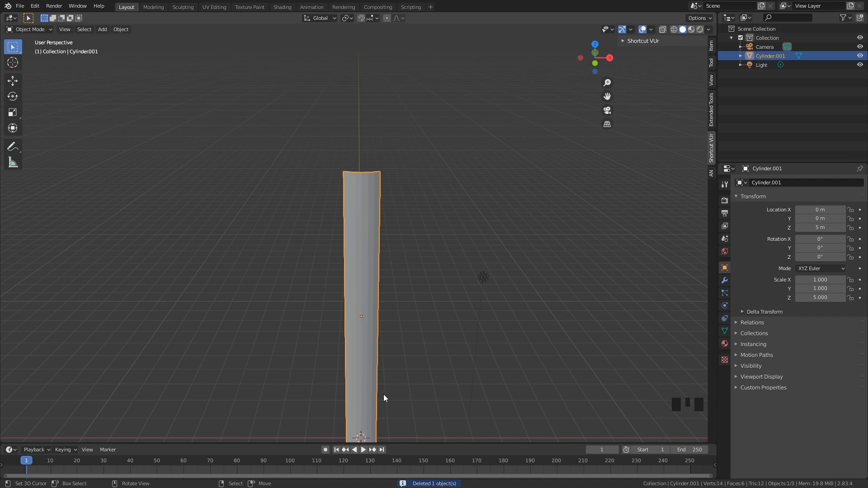
Rename the separated strip object as bark
middle_click_drag(384, 278, 378, 225, "shift")
triple_click(783, 55)
type("n")
key("BackSpace")
type("bark")
key("Return")
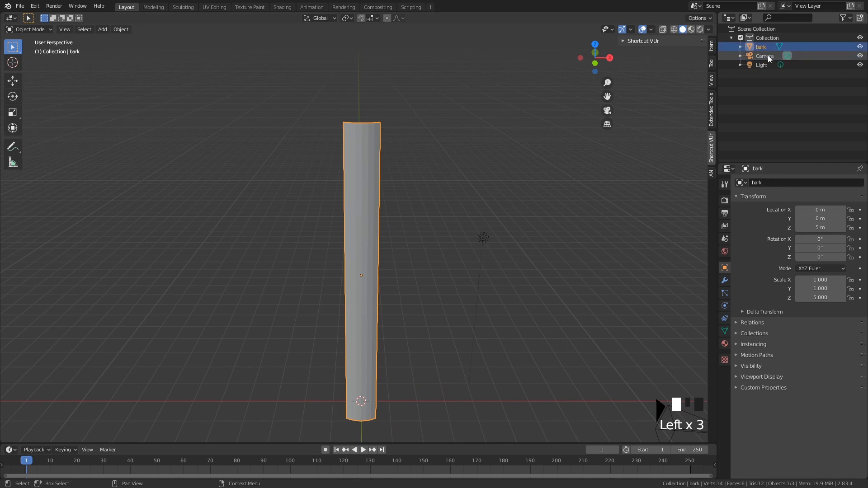
Add 50 evenly spaced horizontal loop cuts along the height of the bark strip
middle_click_drag(450, 141, 450, 217)
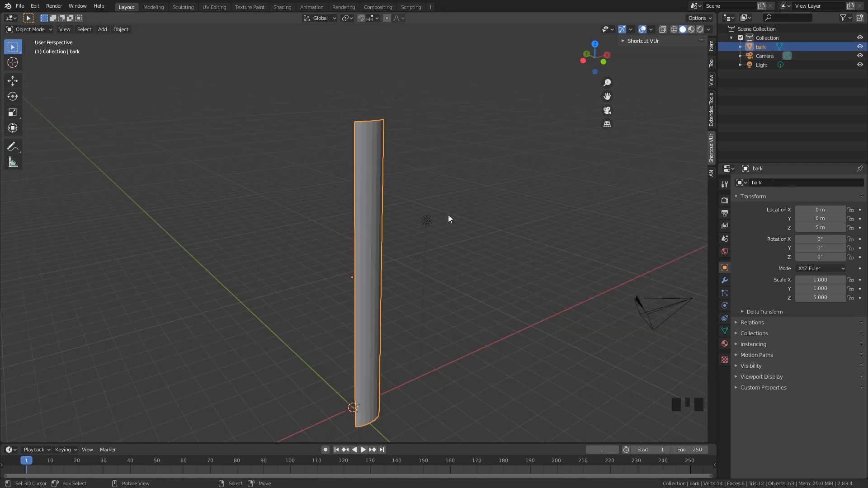
key("Tab")
key("ctrl+r")
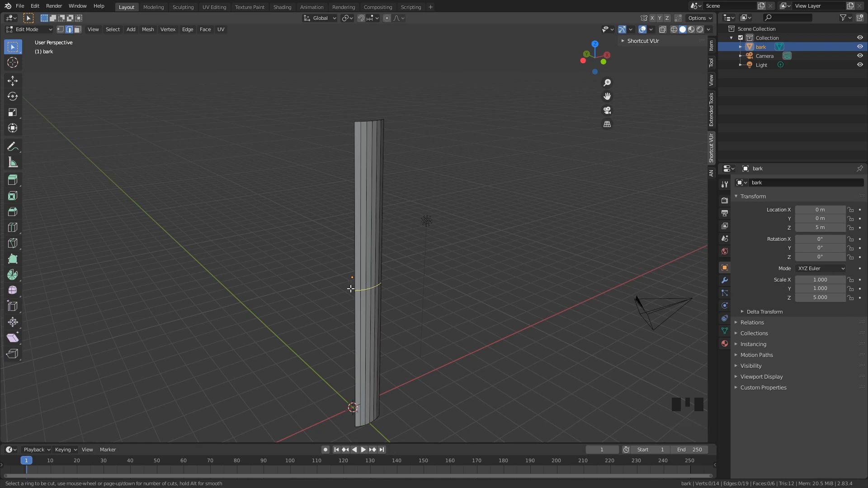
scroll(377, 277, "down", 1)
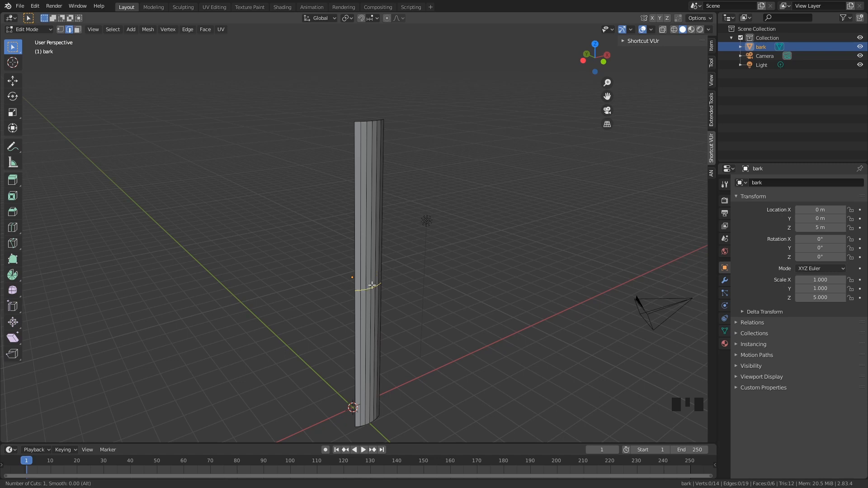
scroll(372, 285, "up", 2)
type("50")
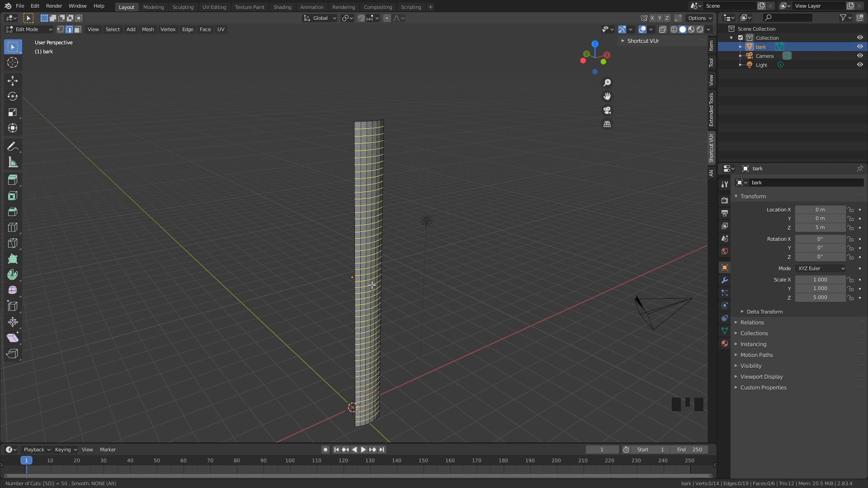
key("Return")
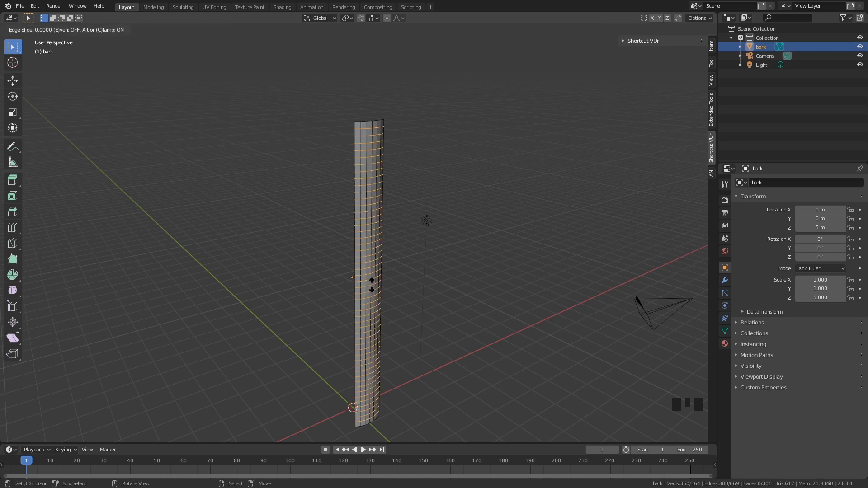
left_click(372, 286)
scroll(394, 217, "down", 1)
scroll(384, 188, "up", 3)
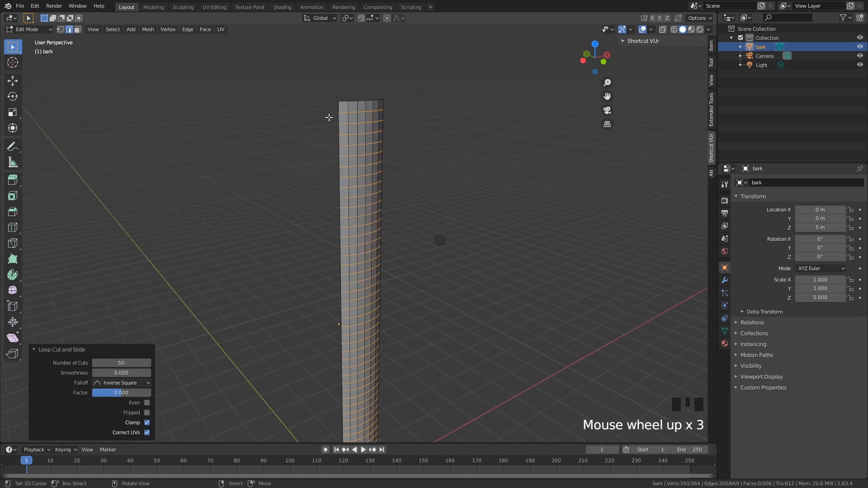
middle_click_drag(384, 187, 392, 160, "shift")
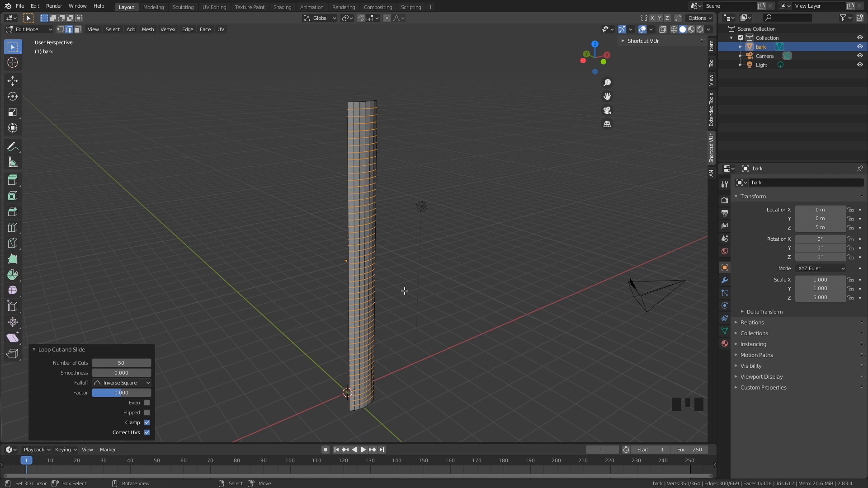
key("Tab")
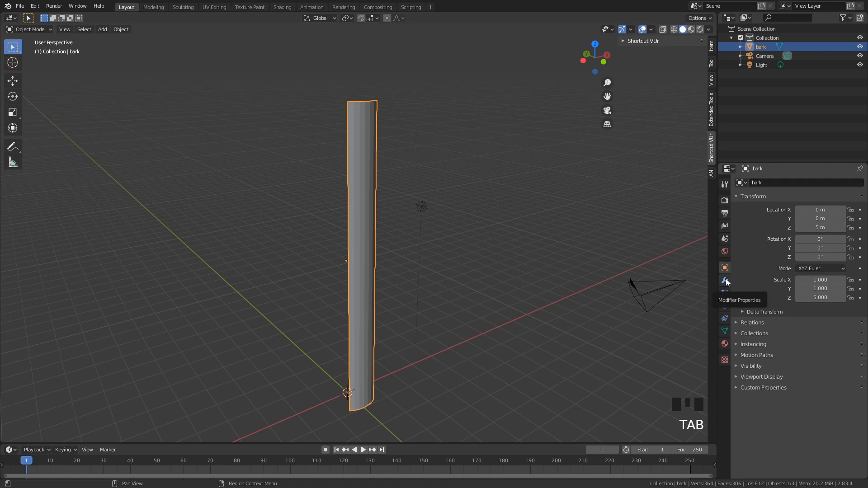
Add a Simple Deform modifier to the bark object and set its mode to Bend
left_click(726, 280)
left_click(783, 182)
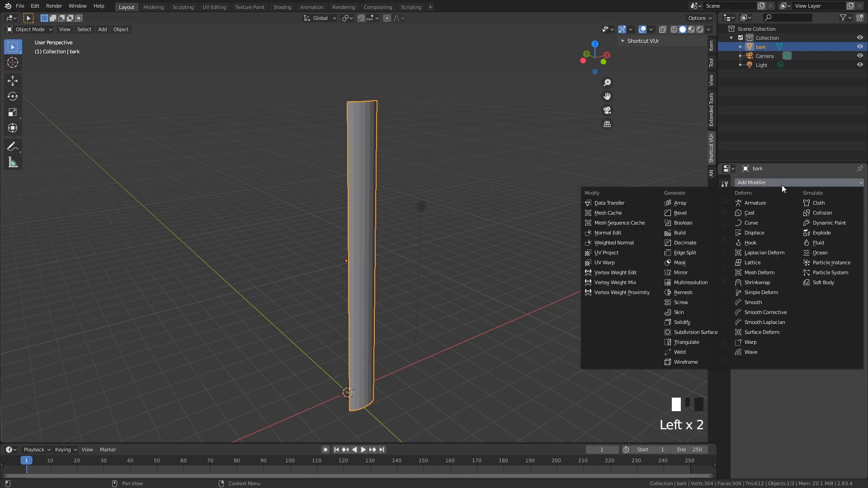
left_click(765, 292)
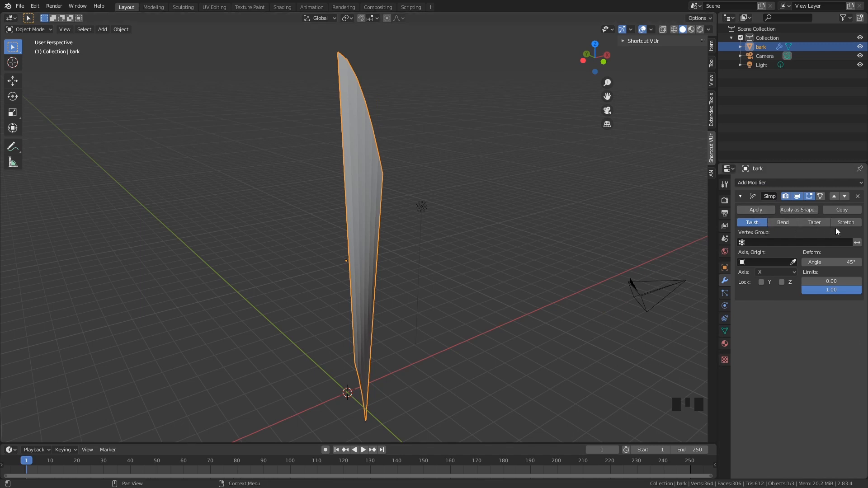
left_click(789, 224)
middle_click_drag(493, 247, 349, 259)
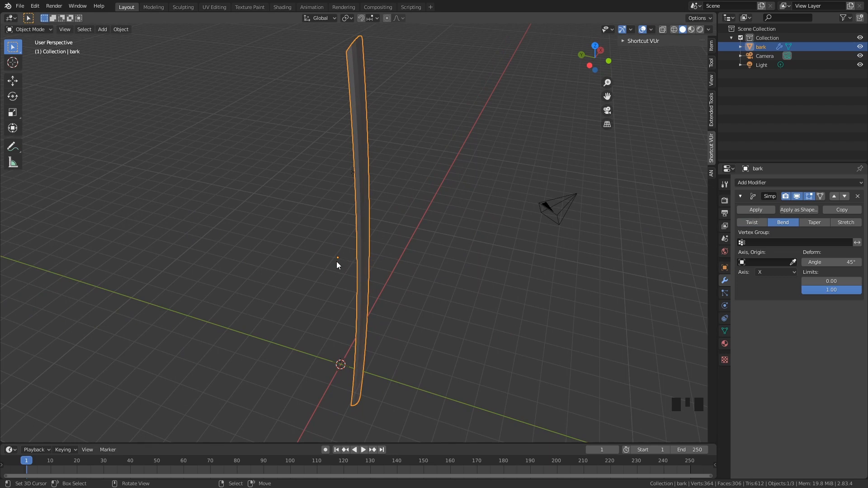
middle_click_drag(411, 167, 616, 192)
mouse_move(831, 263)
left_mouse_down()
mouse_move(859, 263)
mouse_move(814, 261)
left_mouse_up()
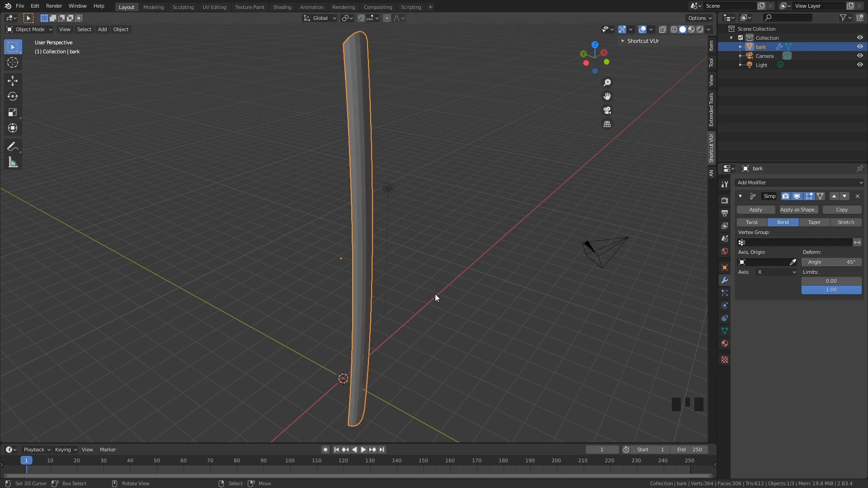
Select the bottom edge loop of the bark mesh and snap the 3D cursor to it
key("Tab")
middle_click_drag(434, 295, 406, 194, "shift")
scroll(409, 199, "up", 8)
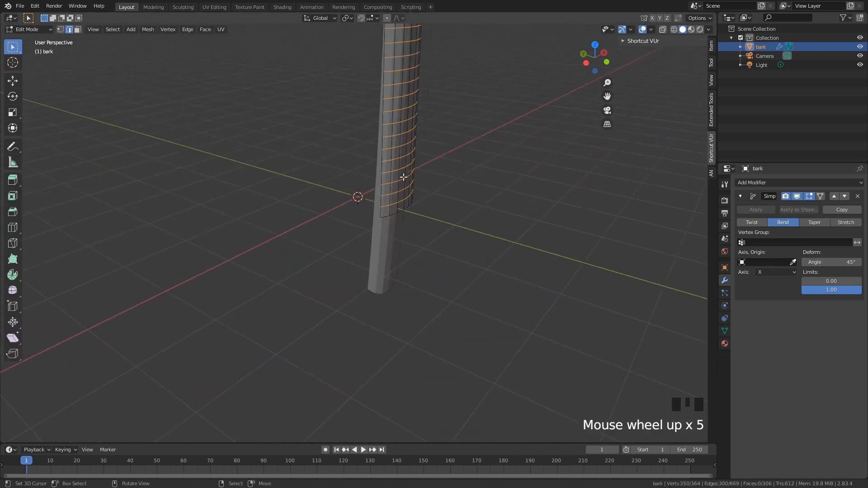
right_click(410, 208, "alt")
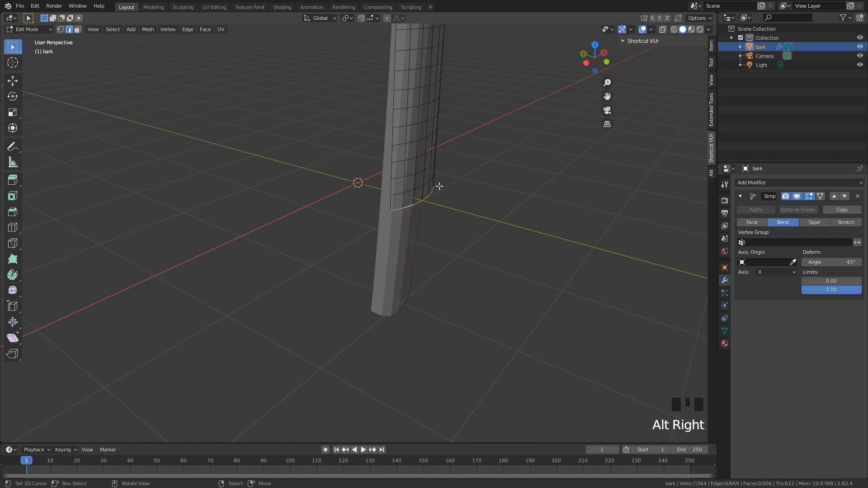
key("shift+s")
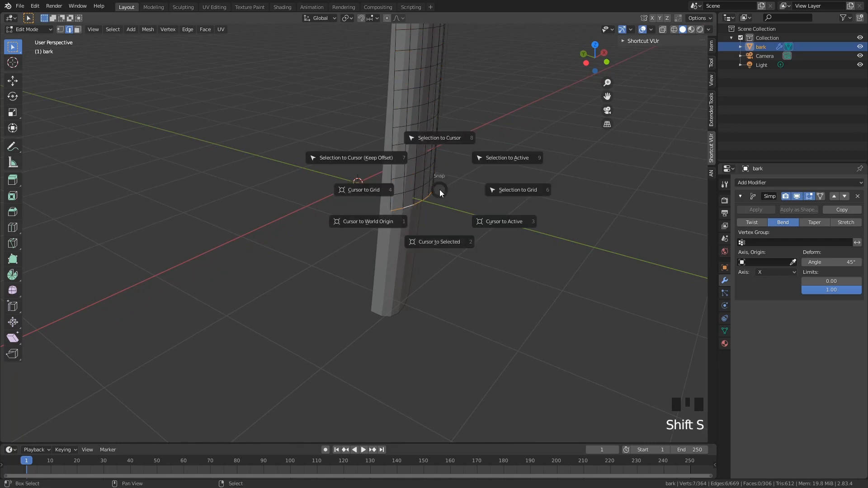
left_click(440, 235)
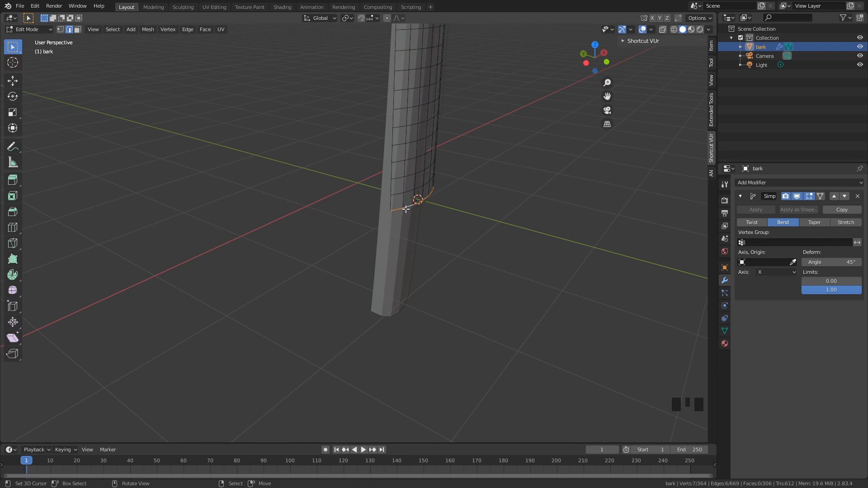
Leave mesh editing and add a Plain Axes empty at the 3D cursor at the base of the bark
key("Tab")
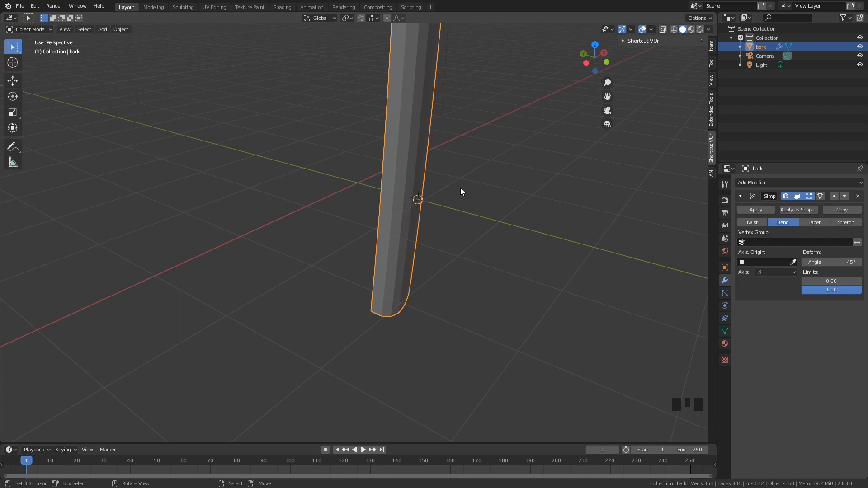
key("shift+a")
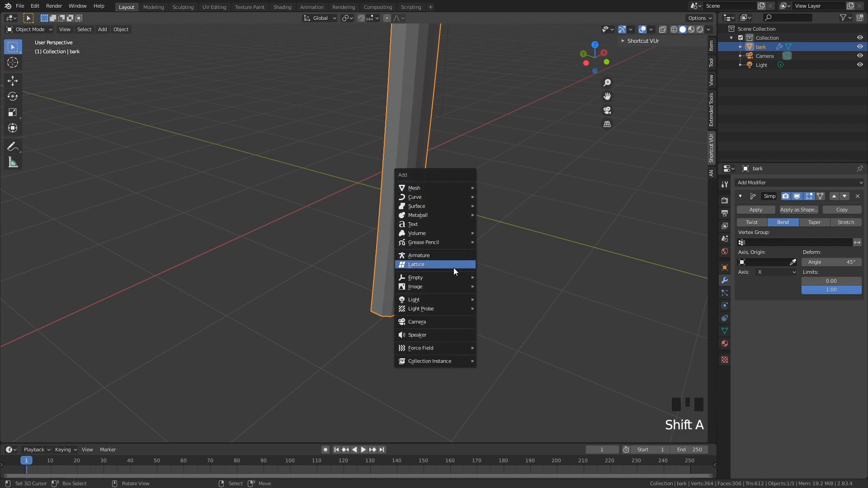
mouse_move(416, 278)
left_click(503, 274)
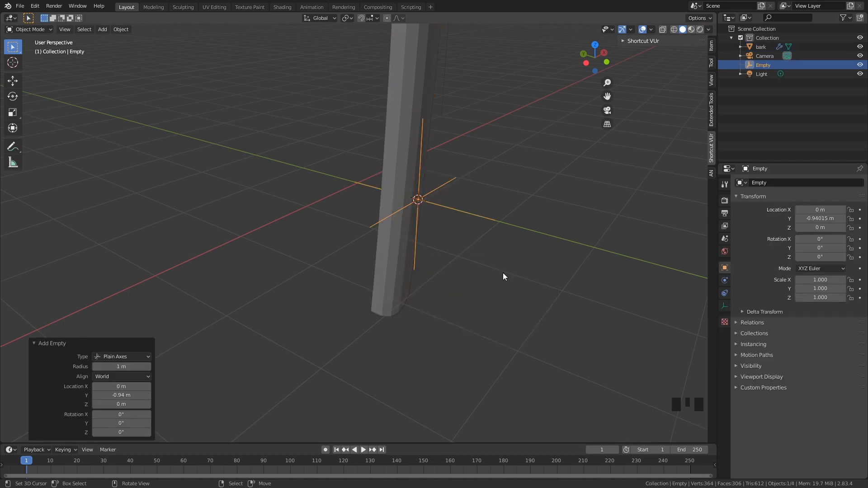
Set the empty as the axis origin of the bark's Simple Deform modifier
right_click(412, 123)
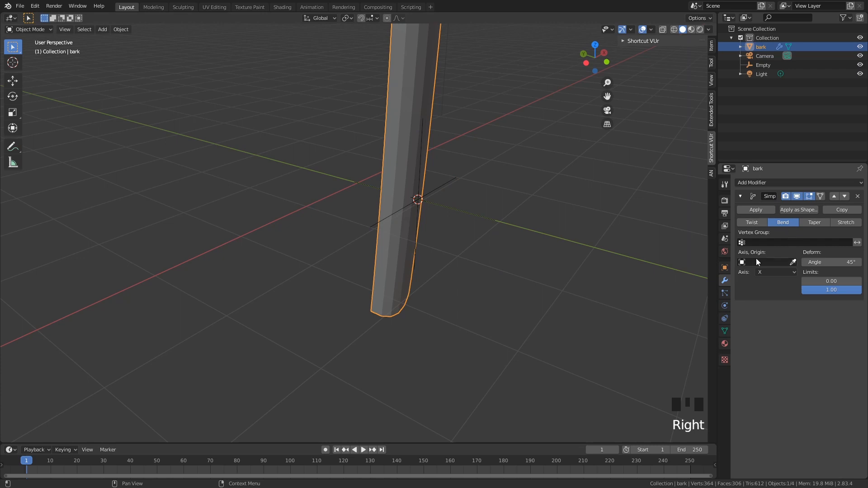
left_click(794, 262)
left_click(457, 206)
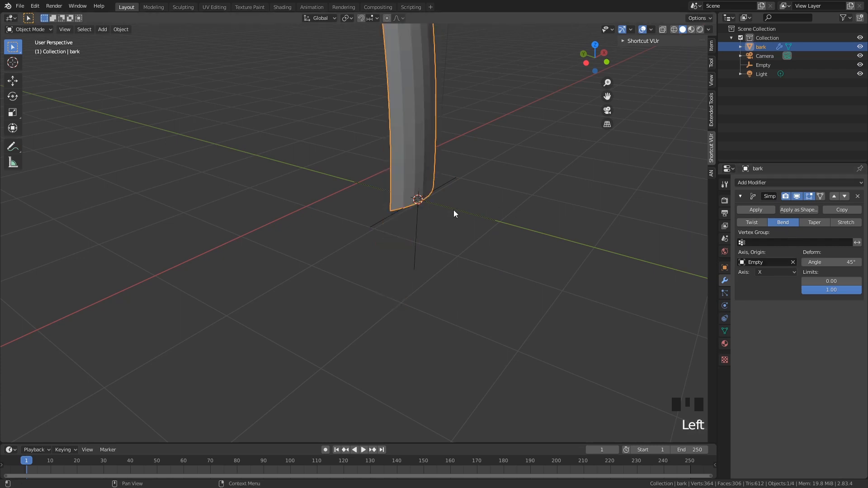
scroll(454, 210, "down", 3)
scroll(457, 210, "down", 4, "shift")
middle_click_drag(457, 209, 462, 282, "shift")
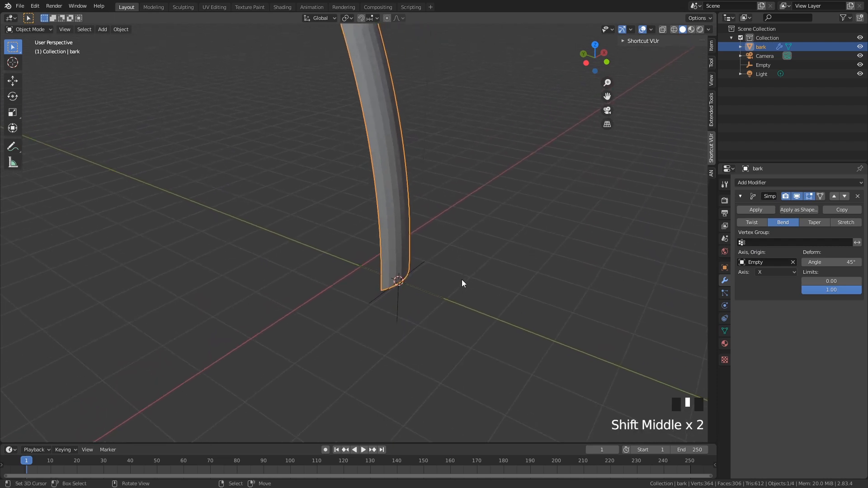
scroll(448, 255, "down", 2)
right_click(405, 268)
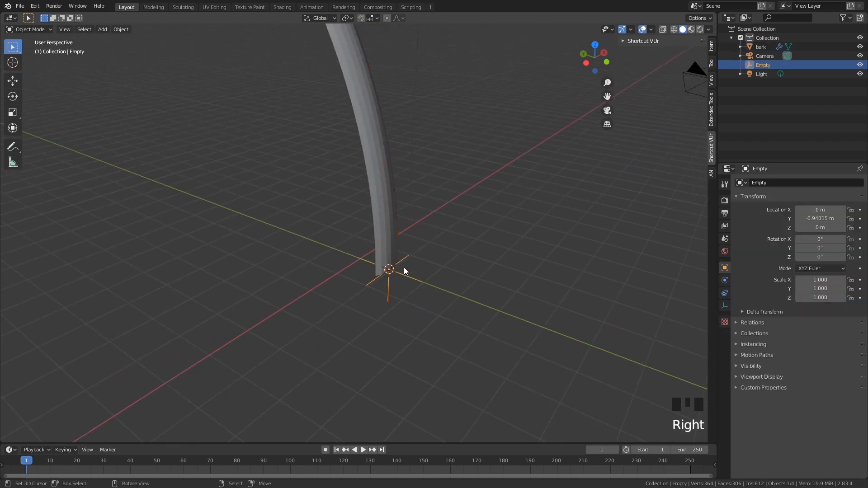
middle_click_drag(409, 275, 433, 229, "shift")
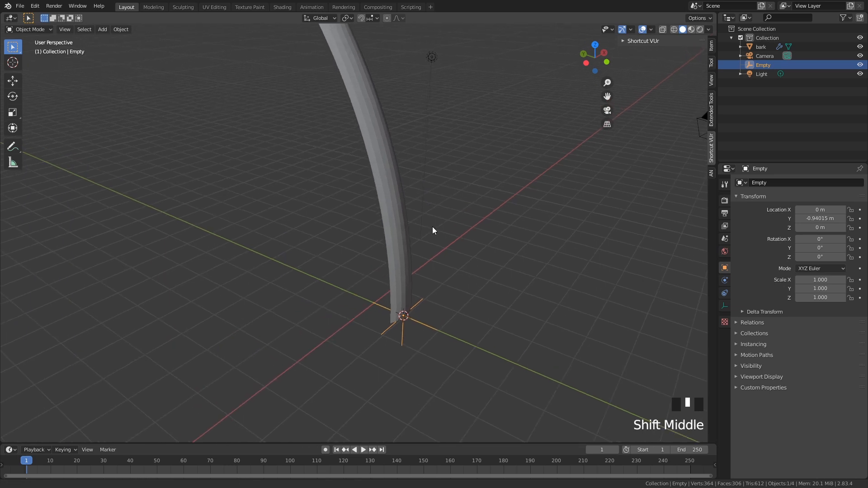
right_click(375, 150)
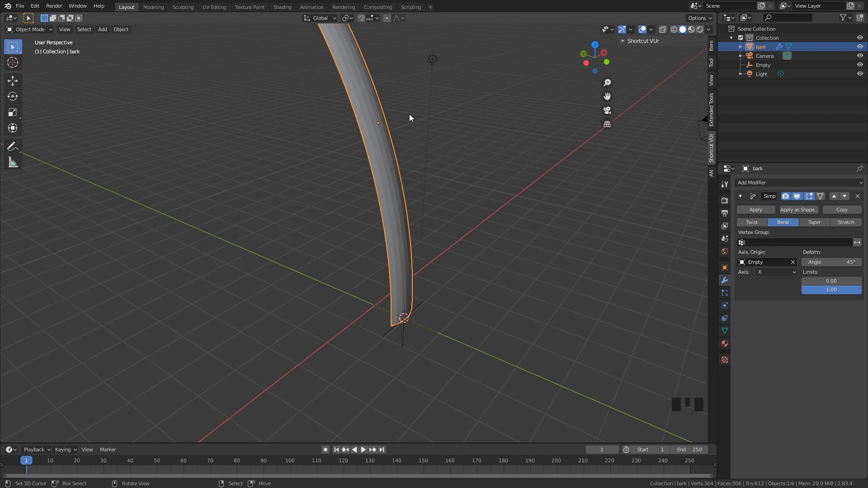
right_click(414, 311)
right_click(417, 319)
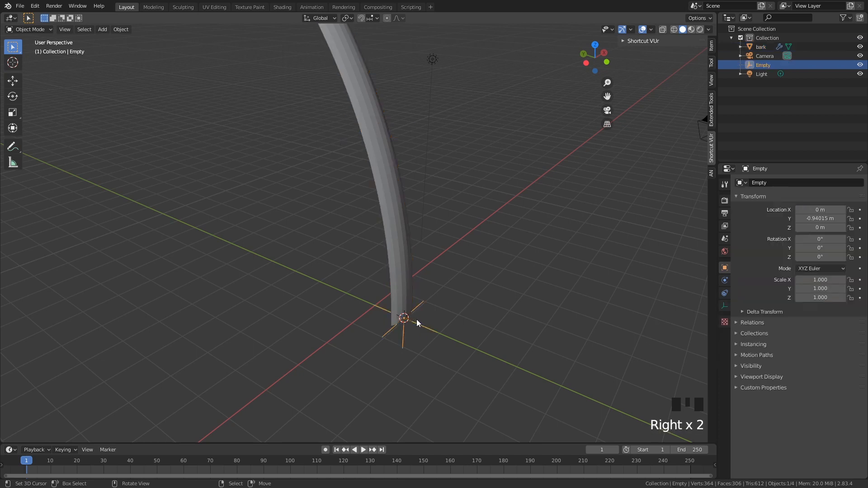
middle_click_drag(431, 290, 452, 294)
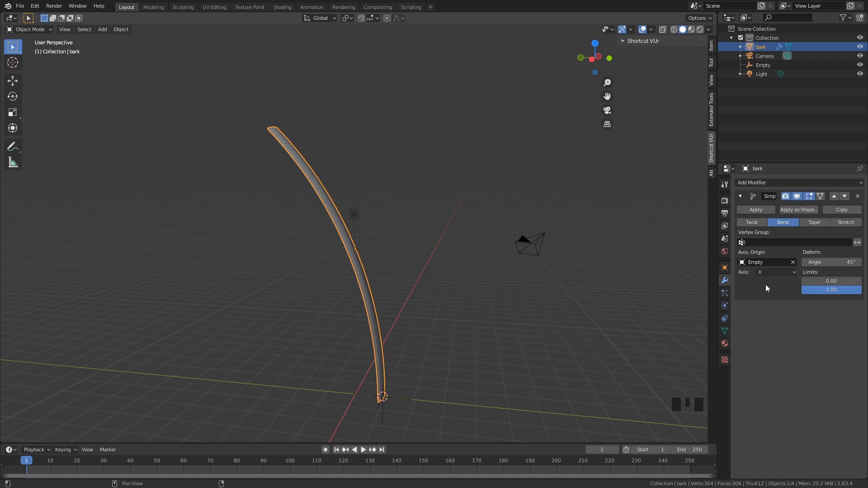
Try a bend angle of about -54.6° on the bark's Simple Deform modifier, and reset the angle to 0°
left_click_drag(832, 263, 797, 254)
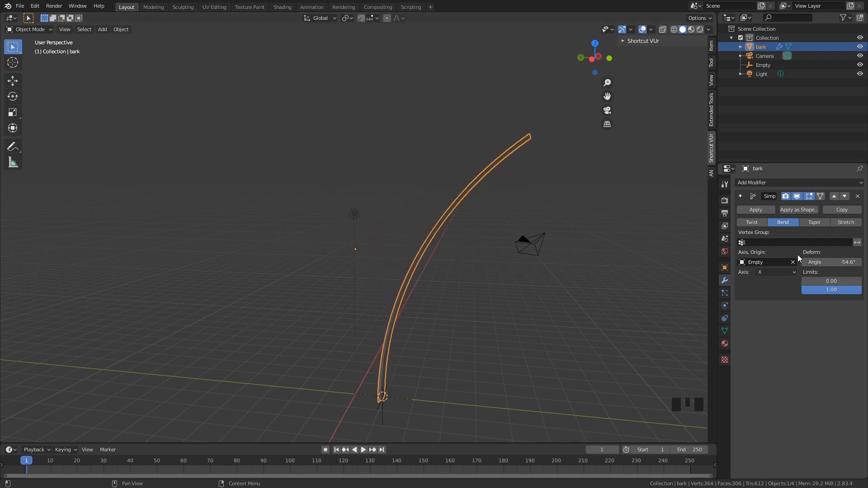
mouse_move(559, 264)
middle_mouse_down()
mouse_move(492, 295)
mouse_move(509, 270)
mouse_move(615, 276)
mouse_move(540, 267)
mouse_move(559, 268)
middle_mouse_up()
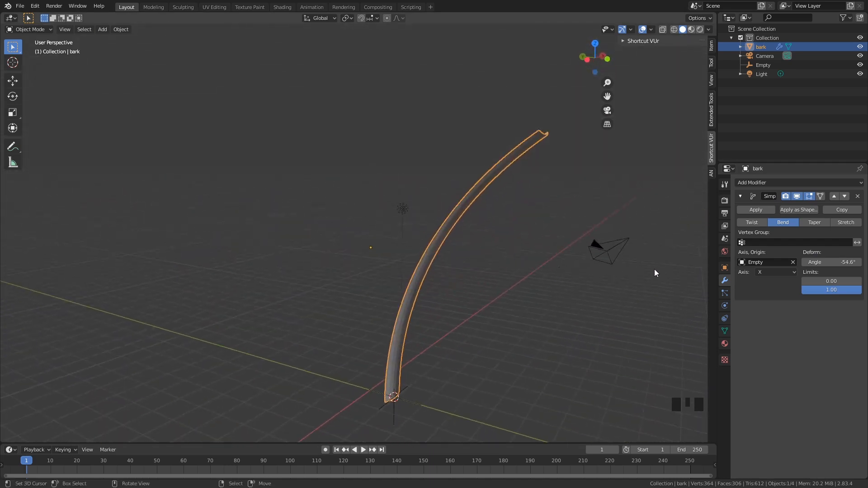
left_click(827, 262)
type("0")
key("Return")
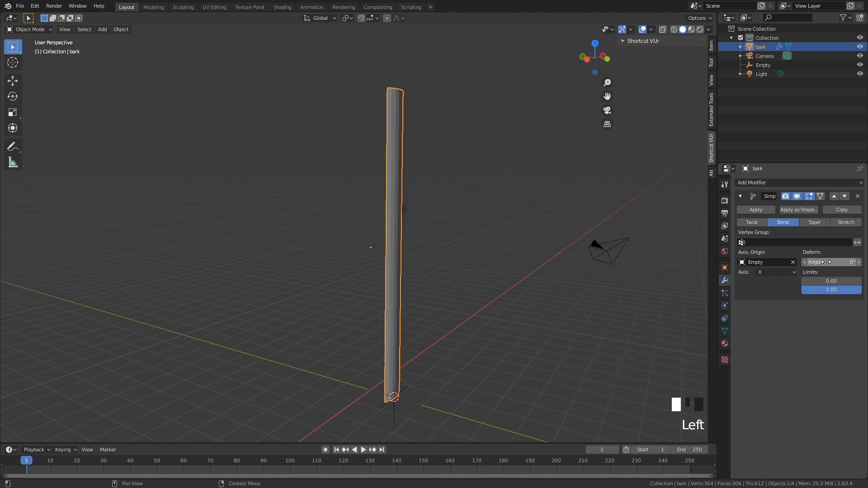
left_click_drag(836, 259, 812, 260)
right_click(840, 263)
Add a Solidify modifier to the bark and set its thickness to about 0.13 m
middle_click_drag(579, 214, 487, 283)
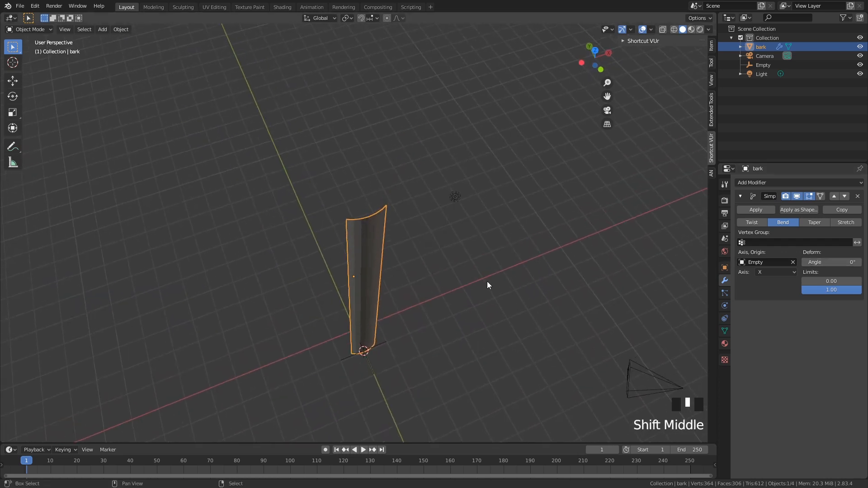
scroll(487, 283, "up", 2)
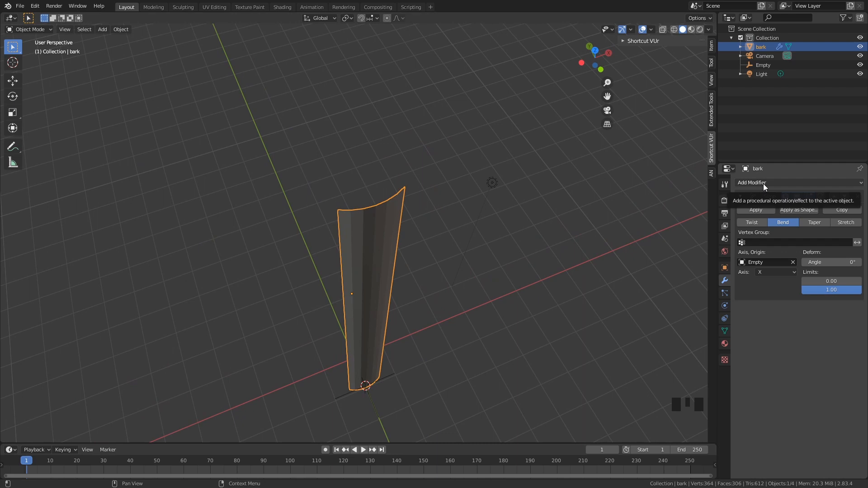
left_click(763, 183)
left_click(688, 323)
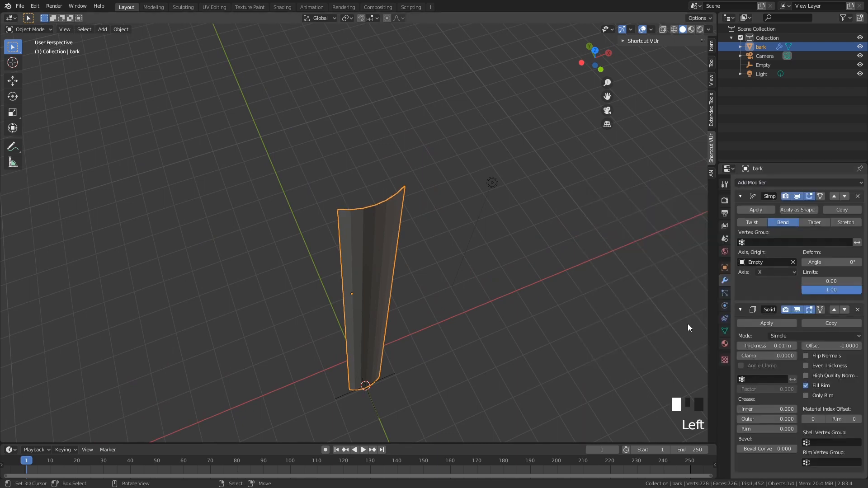
mouse_move(769, 345)
left_mouse_down()
mouse_move(807, 345)
mouse_move(759, 346)
left_mouse_up()
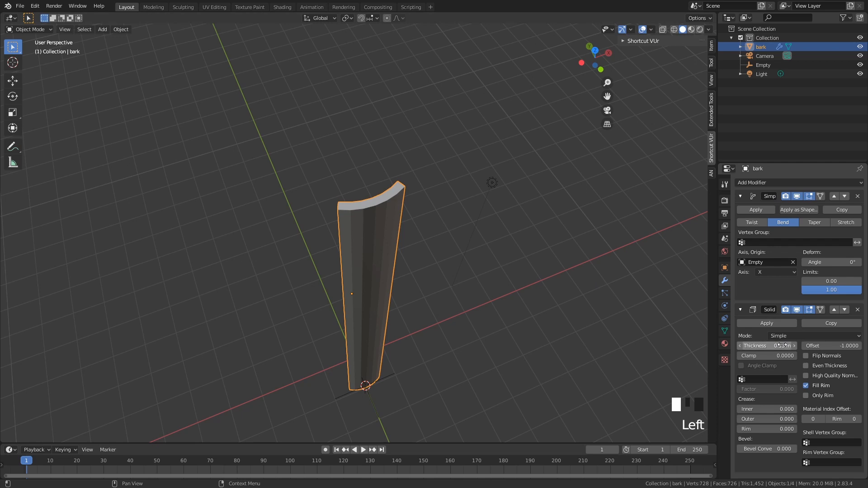
Apply smooth shading to the bark object
middle_click_drag(431, 218, 468, 229, "shift")
scroll(460, 236, "up", 3)
scroll(474, 235, "down", 2)
scroll(468, 230, "up", 1)
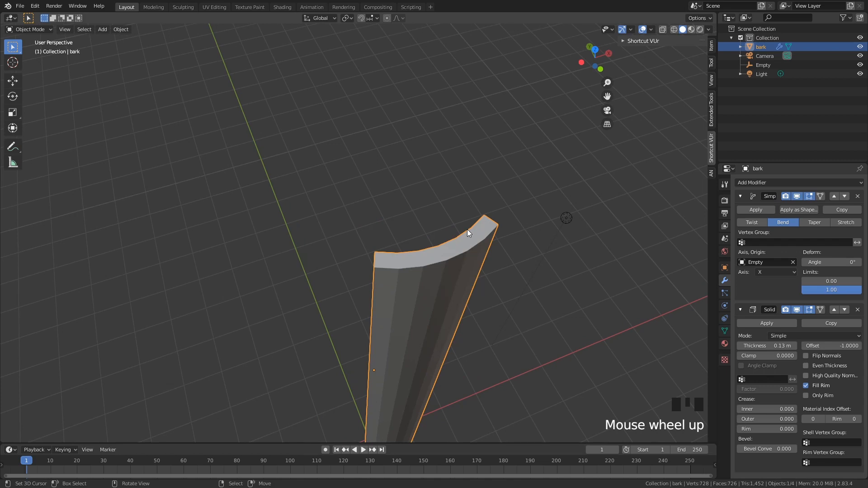
key("w")
left_click(468, 229)
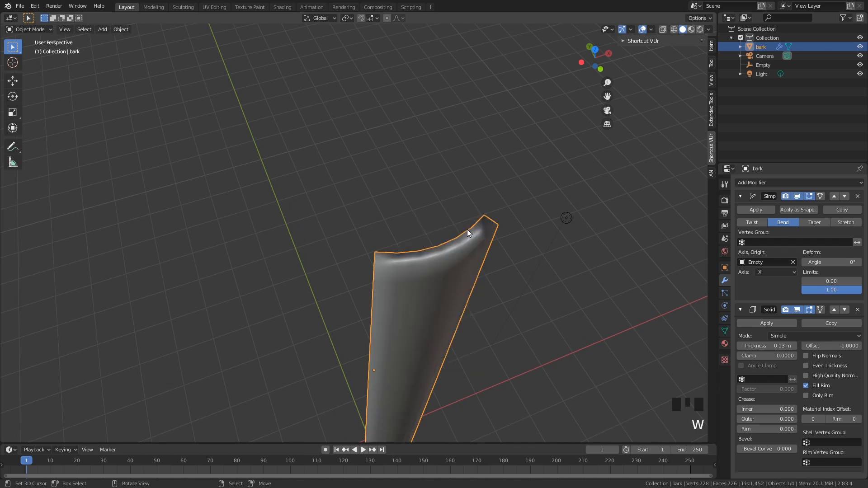
Enable Auto Smooth in the bark mesh's normals settings
middle_click_drag(493, 213, 433, 244)
mouse_move(424, 236)
middle_mouse_down()
mouse_move(447, 240)
mouse_move(438, 241)
middle_mouse_up()
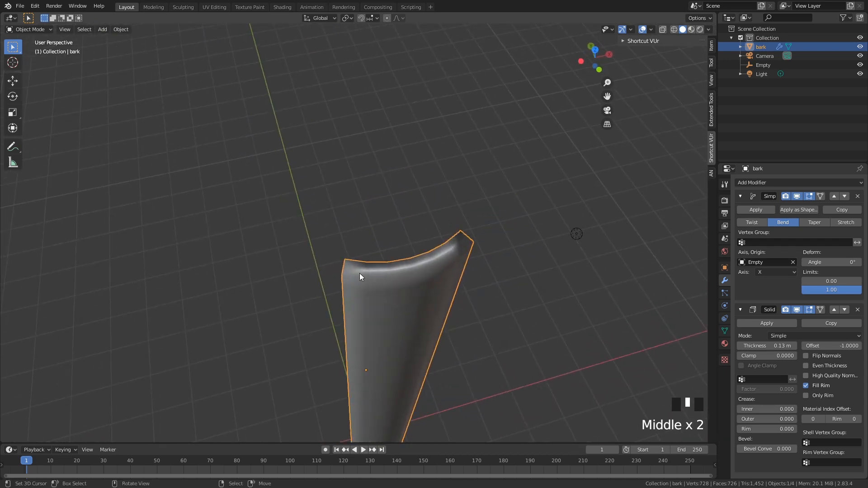
left_click(724, 334)
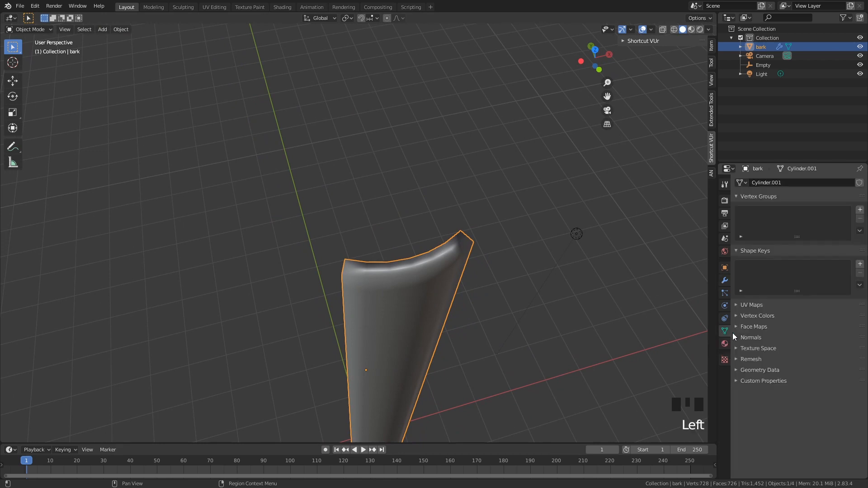
left_click(747, 337)
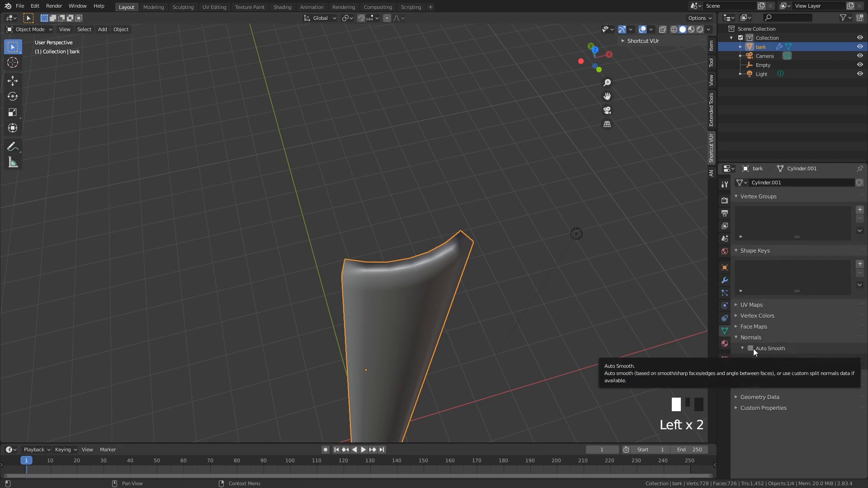
left_click(752, 348)
middle_click_drag(512, 268, 505, 245)
scroll(423, 235, "down", 4)
mouse_move(423, 235)
middle_mouse_down()
mouse_move(525, 211)
mouse_move(525, 227)
mouse_move(583, 248)
mouse_move(456, 251)
mouse_move(443, 230)
mouse_move(422, 229)
middle_mouse_up()
scroll(442, 231, "up", 3)
right_click(422, 229)
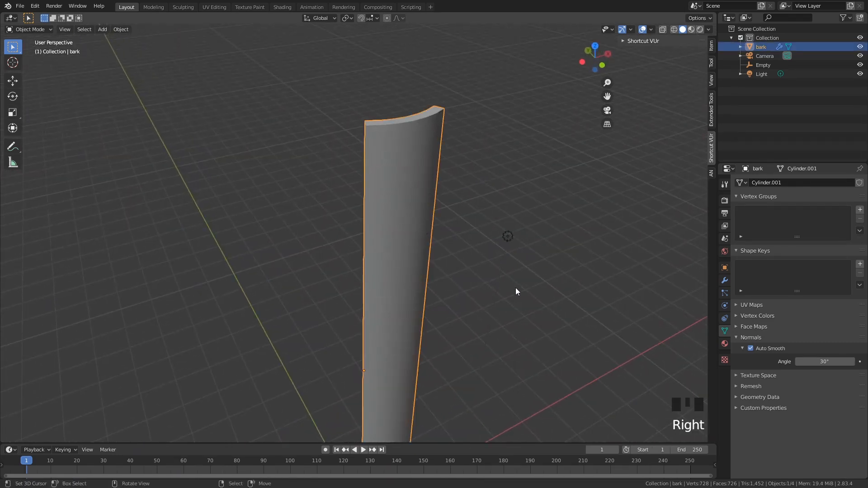
Apply the Solidify modifier on the bark, keeping the Simple Deform modifier live
left_click(725, 280)
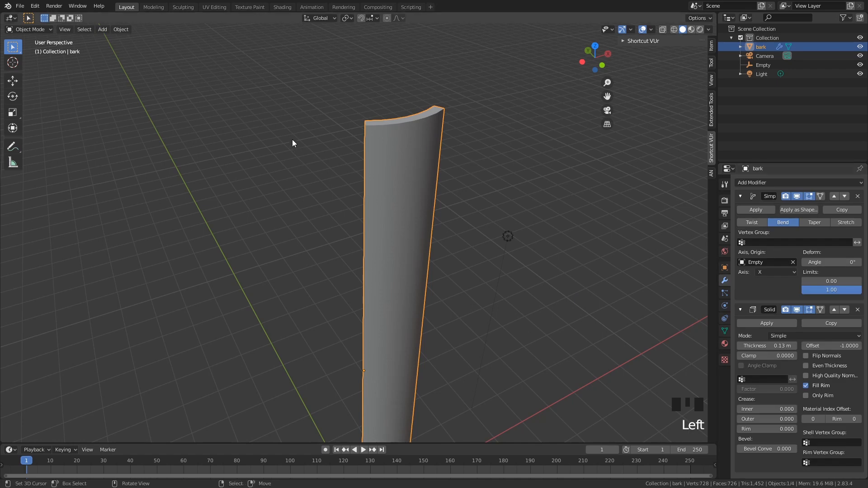
key("Tab")
key("Tab")
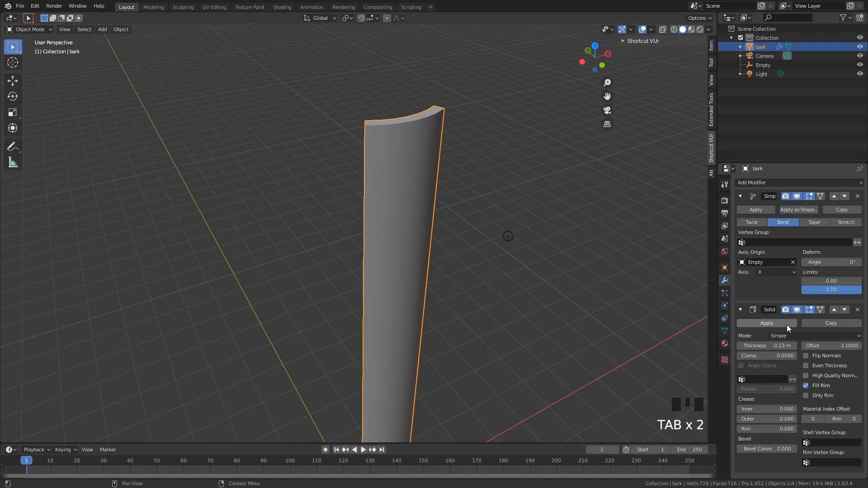
left_click(787, 324)
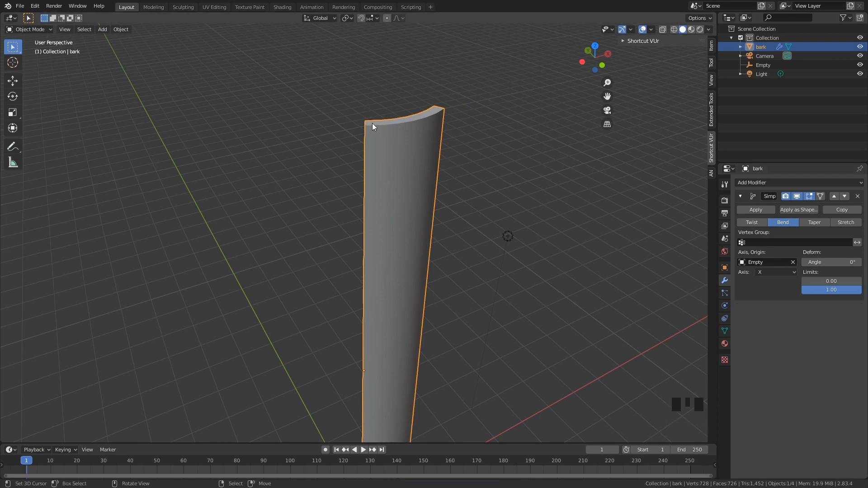
Mark the outer face's boundary edges along the top, both long sides and bottom of the bark mesh as seams
key("Tab")
middle_click_drag(373, 123, 379, 124, "shift")
scroll(407, 173, "up", 2)
right_click(450, 180, "alt")
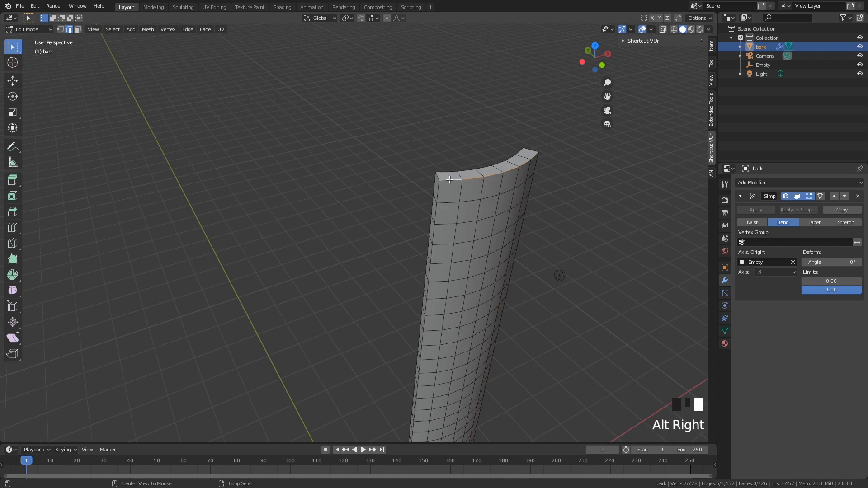
right_click(442, 188, "alt+shift")
middle_click_drag(581, 159, 502, 159)
right_click(430, 166, "alt+shift")
middle_click_drag(436, 335, 506, 238, "shift")
scroll(439, 322, "up", 2)
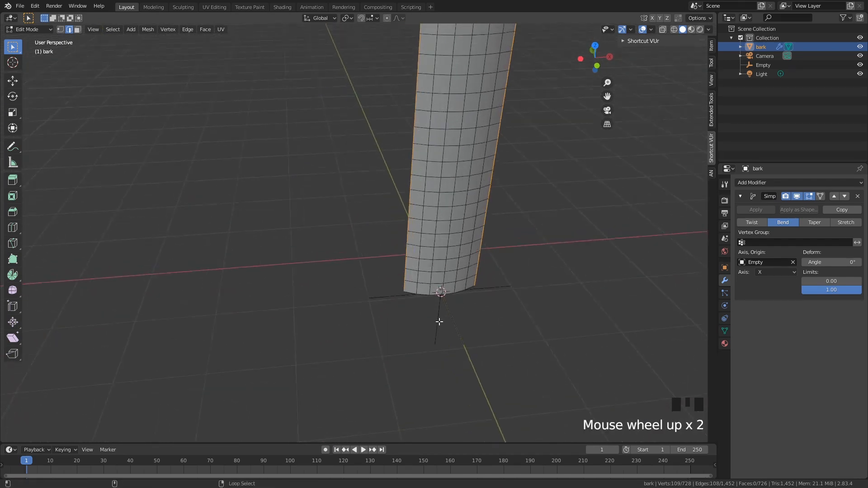
right_click(433, 296, "alt+shift")
key("ctrl+e")
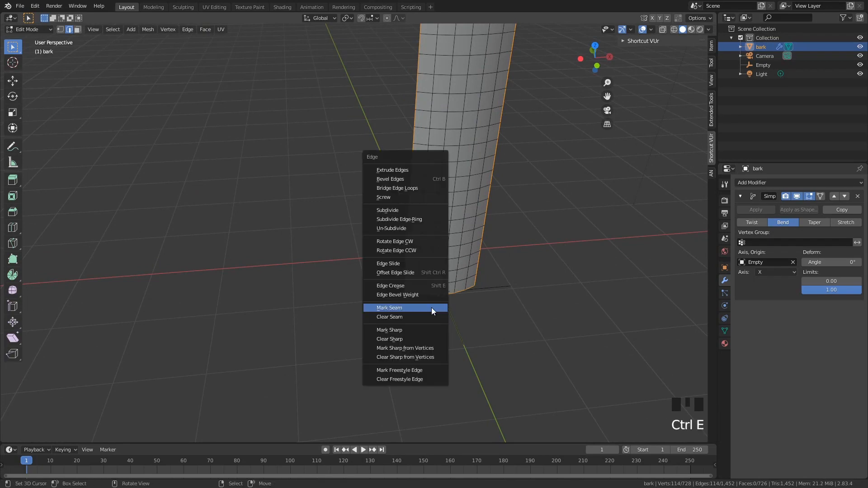
left_click(433, 306)
right_click(461, 292)
Mark the four short thickness edges at the bark strip's top and bottom corners as seams, and return to Object Mode
middle_click_drag(475, 305, 386, 320, "shift")
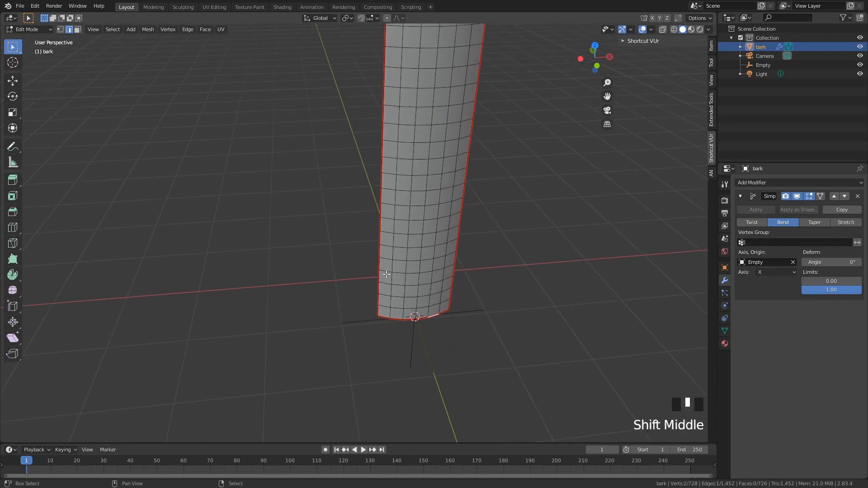
scroll(414, 261, "down", 5)
scroll(463, 257, "up", 3)
middle_click_drag(463, 258, 515, 285, "shift")
right_click(295, 318)
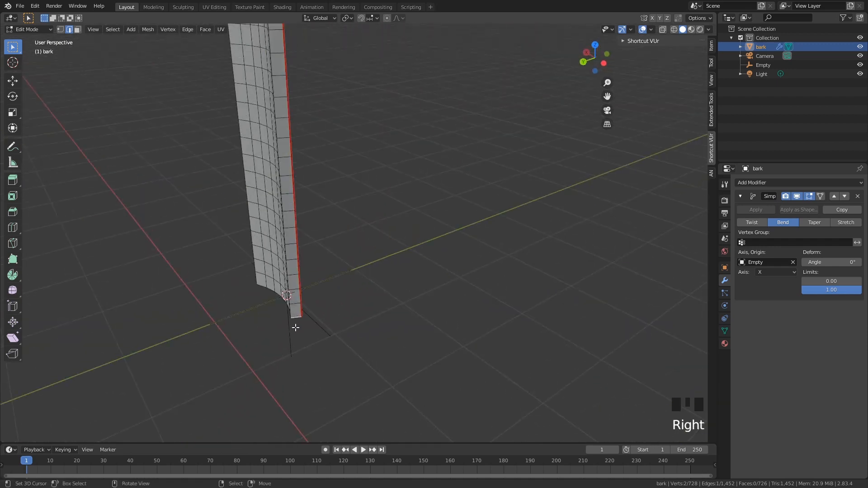
middle_click_drag(339, 191, 362, 270, "shift")
scroll(362, 270, "down", 1, "shift")
scroll(362, 253, "down", 5)
middle_click_drag(363, 212, 387, 403, "shift")
scroll(388, 335, "up", 4)
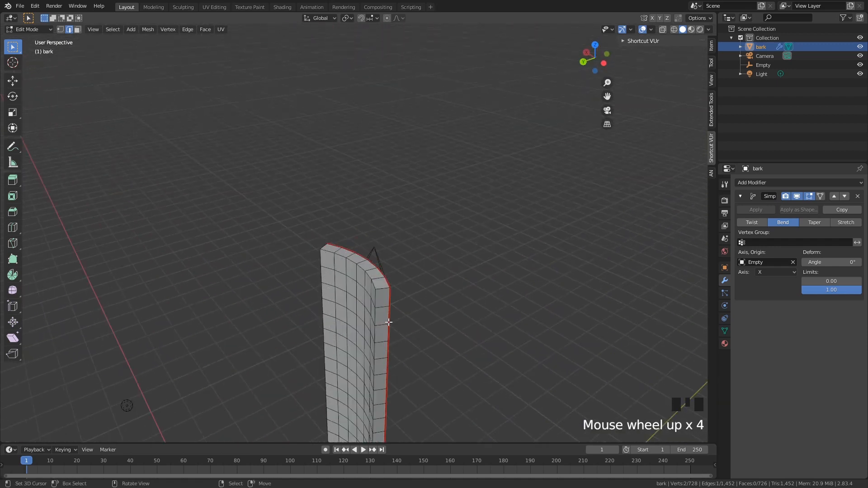
right_click(382, 289, "shift")
right_click(318, 294, "shift")
middle_click_drag(316, 297, 465, 258, "shift")
scroll(466, 258, "up", 4)
scroll(450, 287, "up", 1)
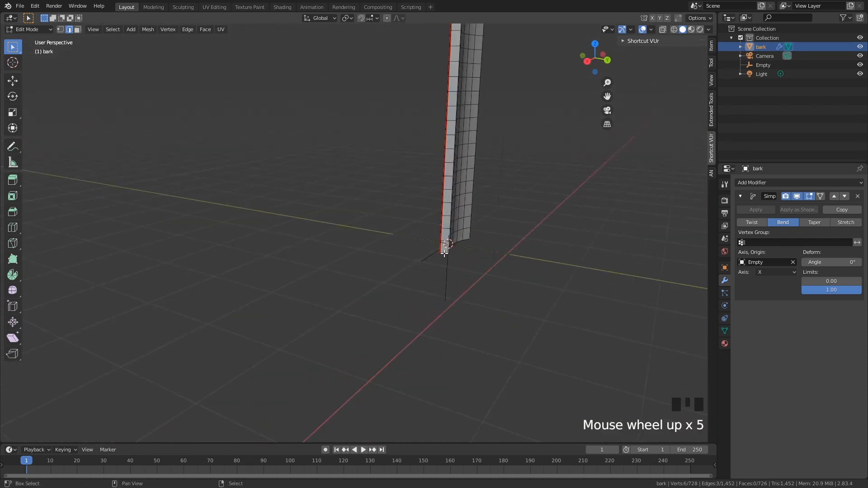
right_click(449, 286, "shift")
key("ctrl+w")
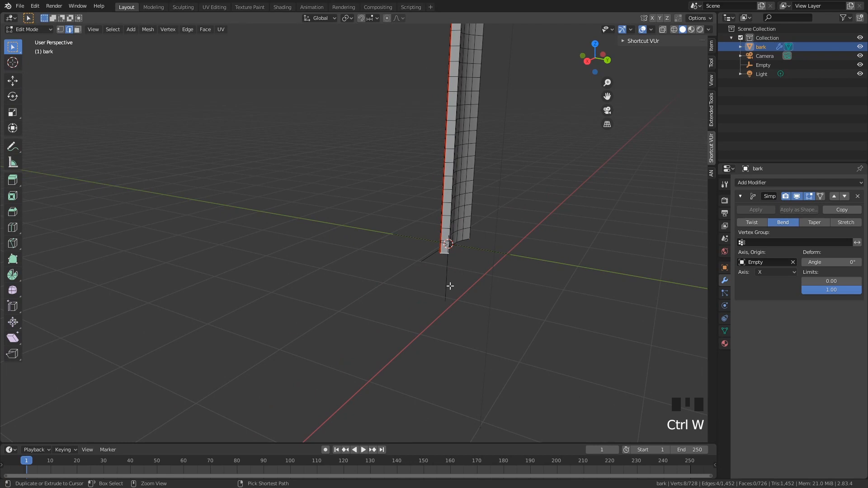
key("ctrl+e")
left_click(449, 286)
middle_click_drag(449, 286, 530, 261)
scroll(410, 276, "down", 7)
scroll(502, 298, "up", 1)
scroll(504, 295, "down", 2)
key("Tab")
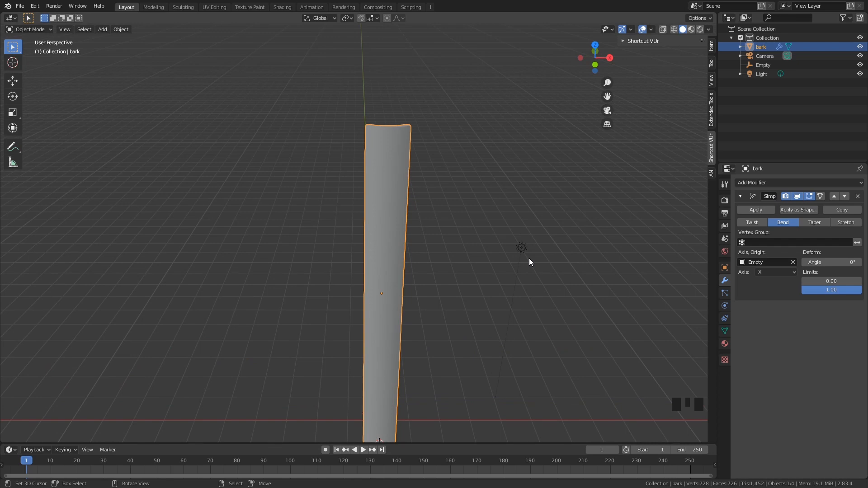
key("shift+d")
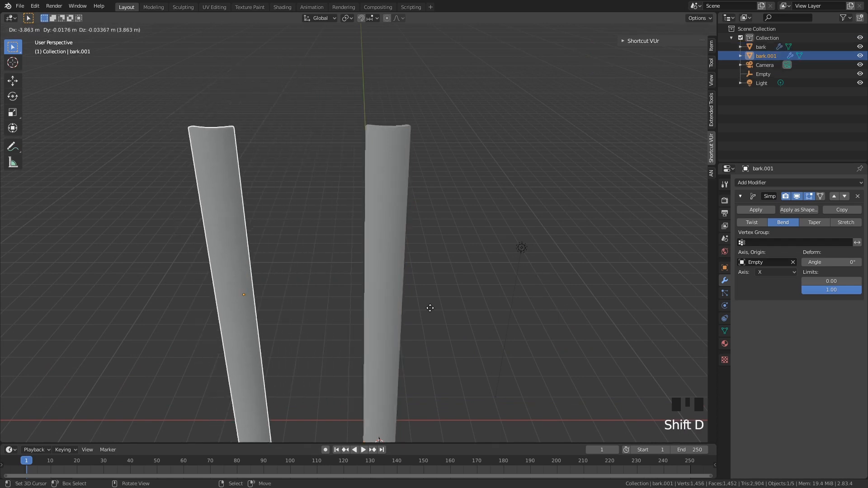
left_click(440, 313)
key("Tab")
middle_click_drag(378, 316, 309, 181)
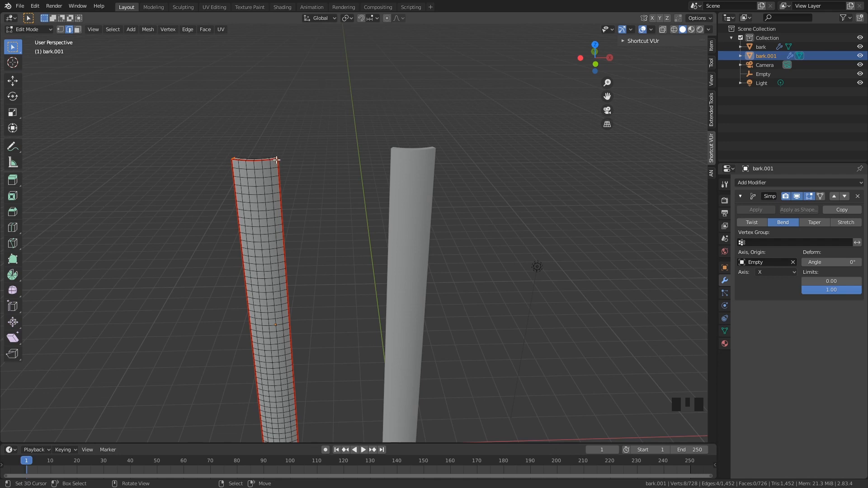
key("Tab")
key("x")
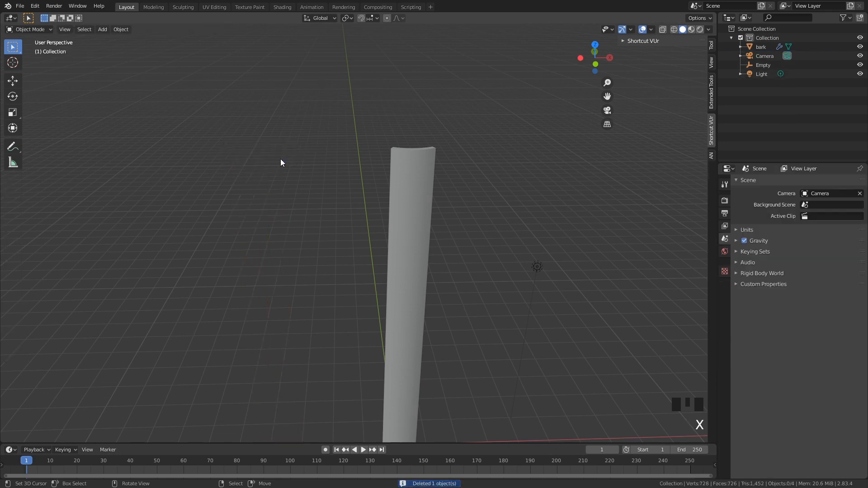
Reset the 3D cursor to the world origin and add a Plain Axes empty there
left_click(427, 190)
middle_click_drag(460, 255, 362, 206, "shift")
scroll(409, 270, "down", 2)
middle_click_drag(409, 270, 405, 287)
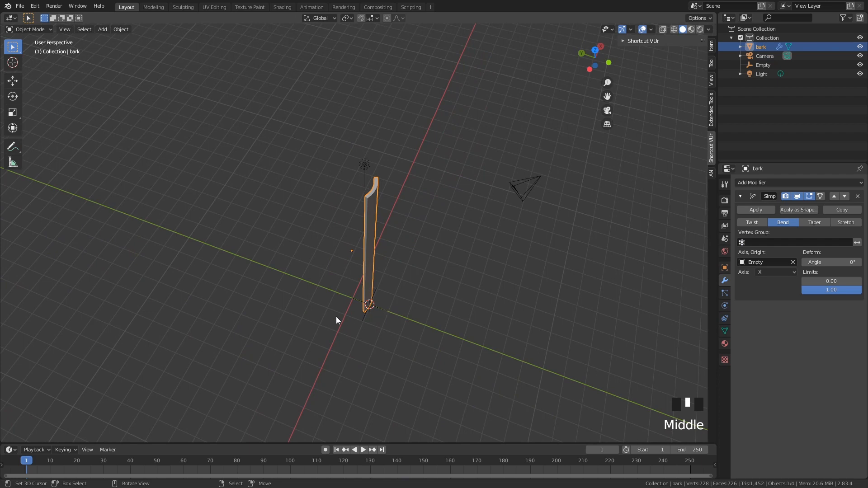
middle_click_drag(384, 322, 373, 347)
scroll(382, 235, "up", 3)
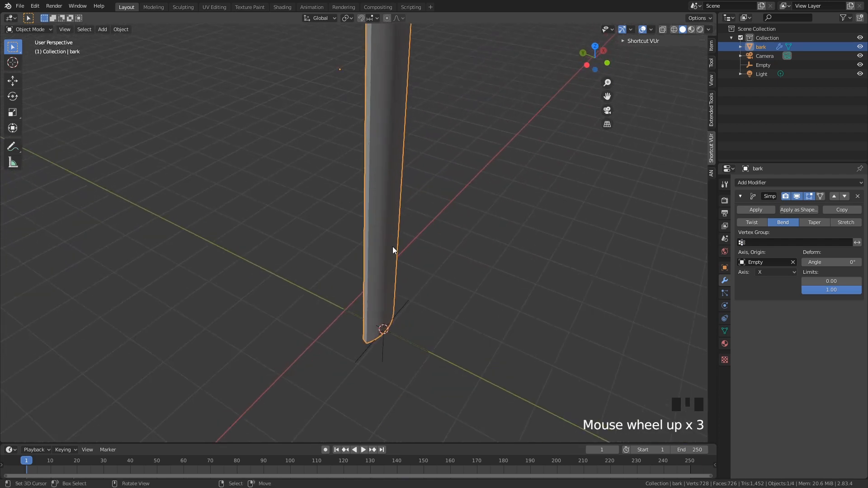
key("shift+c")
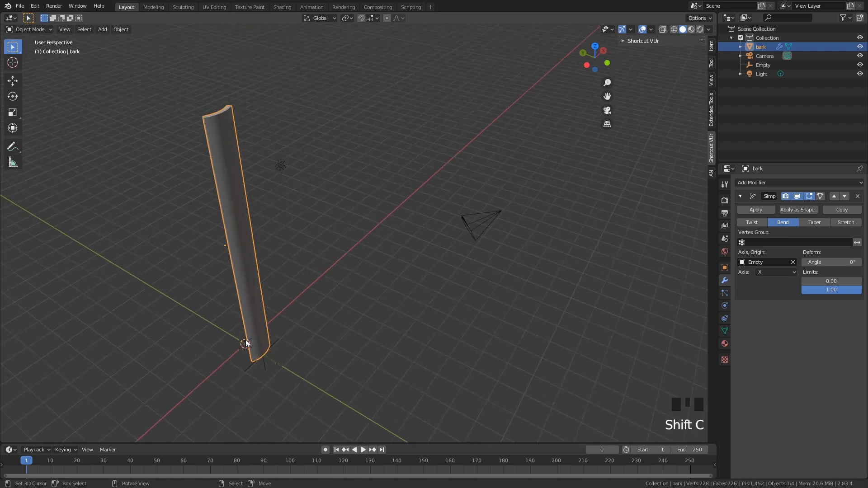
middle_click_drag(246, 343, 346, 308, "shift")
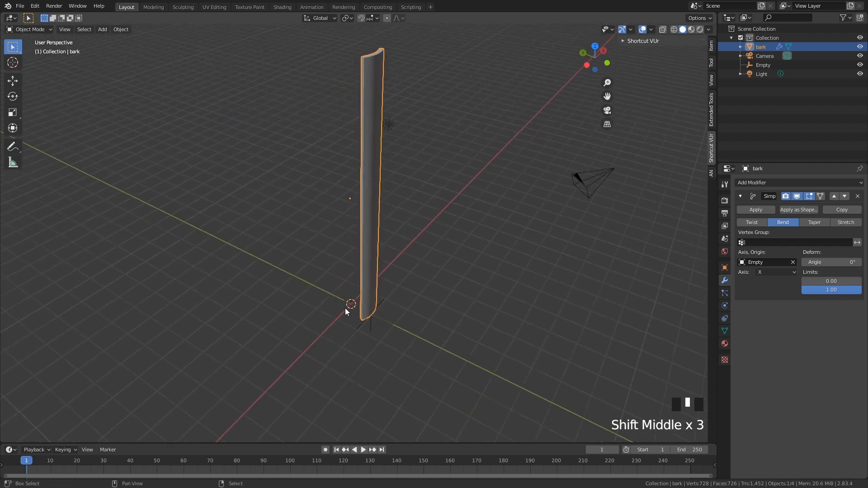
scroll(357, 296, "up", 3)
key("shift+a")
mouse_move(350, 210)
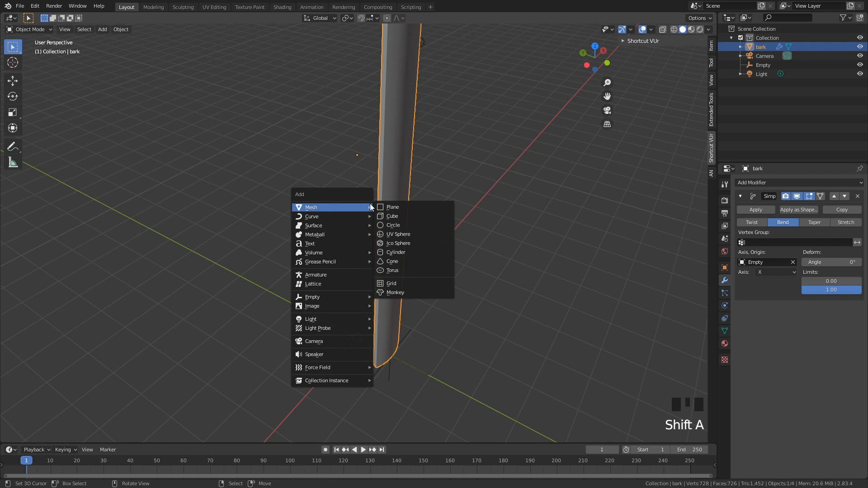
mouse_move(335, 295)
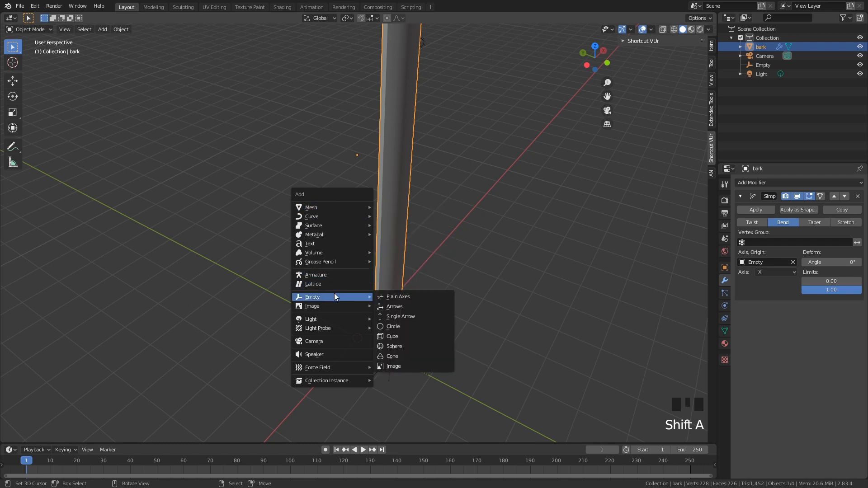
left_click(389, 298)
Add an Array modifier to the bark and set its count to 4
middle_click_drag(364, 344, 405, 152, "shift")
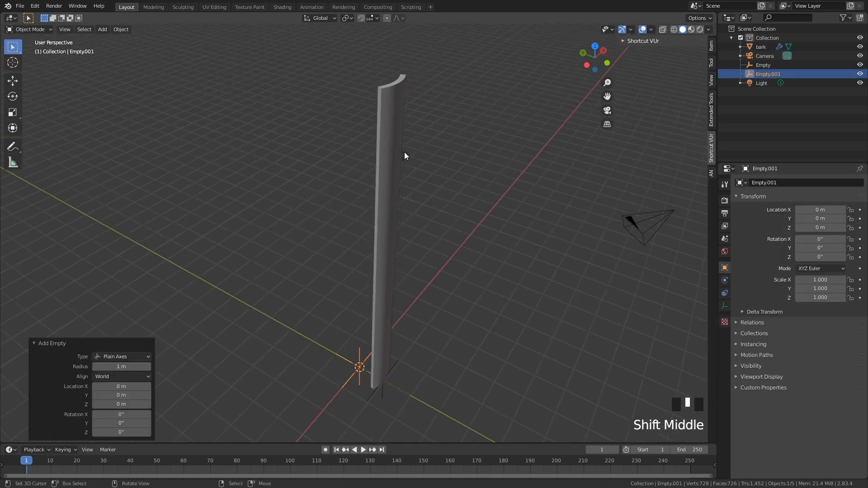
right_click(384, 129)
left_click(749, 182)
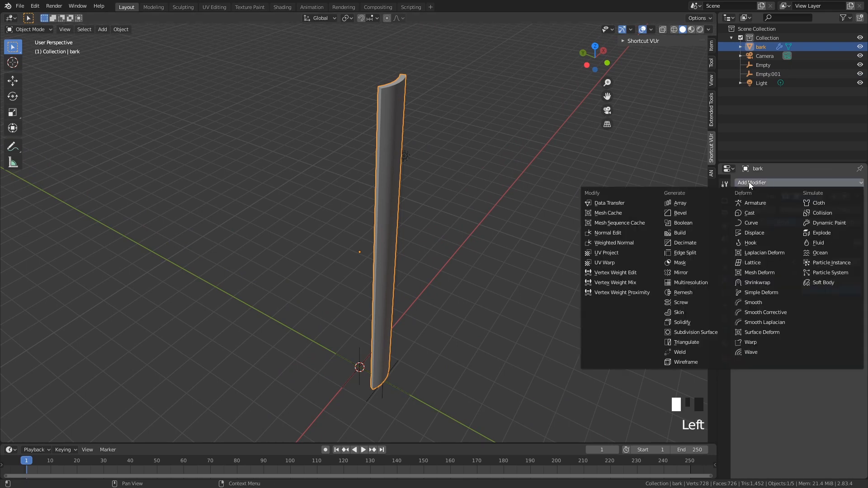
left_click(699, 203)
middle_click_drag(543, 235, 402, 208)
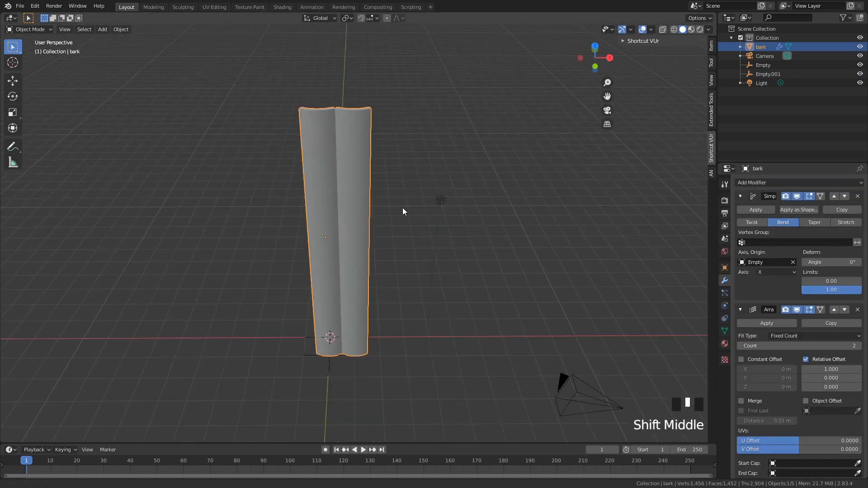
left_click(857, 346)
left_click(858, 345)
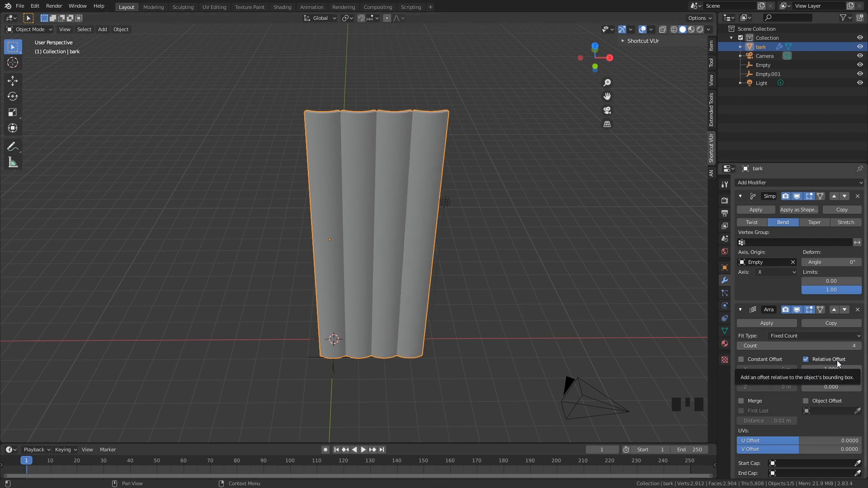
Switch the Array from Relative Offset to Object Offset, using the new empty at the world origin as the offset object
left_click(805, 359)
left_click(742, 359)
mouse_move(769, 369)
left_mouse_down()
mouse_move(778, 369)
mouse_move(769, 369)
left_mouse_up()
left_click(741, 359)
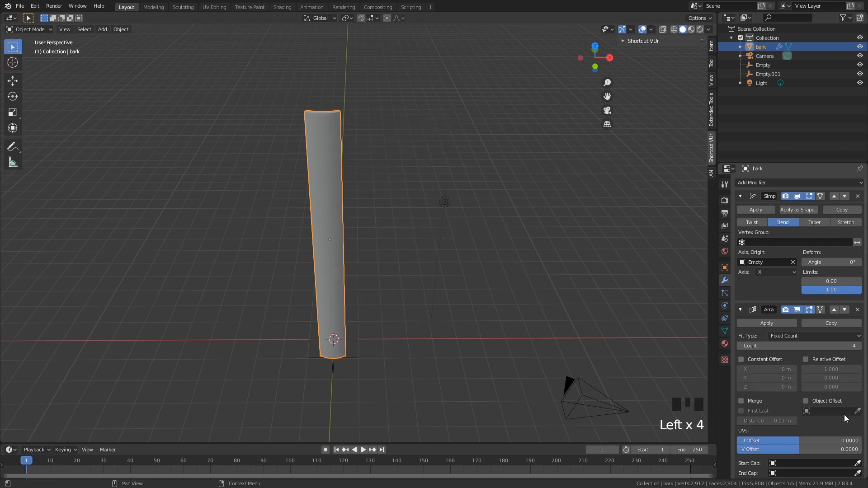
left_click(807, 401)
middle_click_drag(512, 317, 519, 341)
scroll(520, 344, "up", 3)
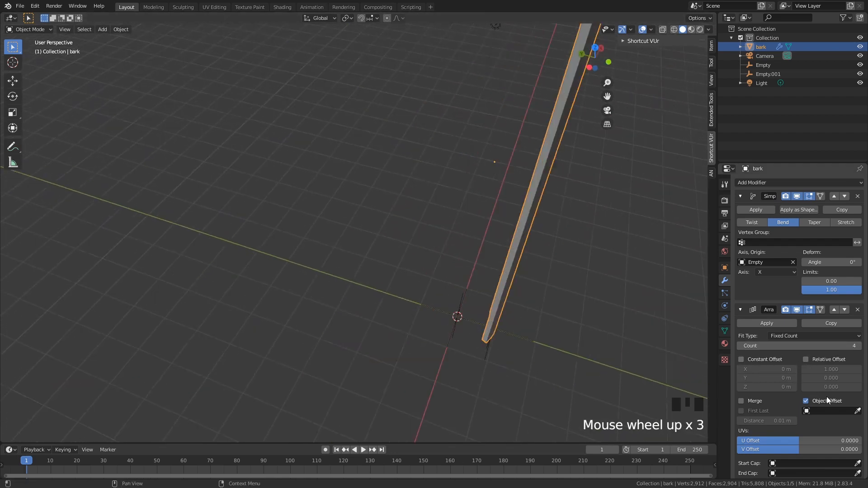
left_click(858, 411)
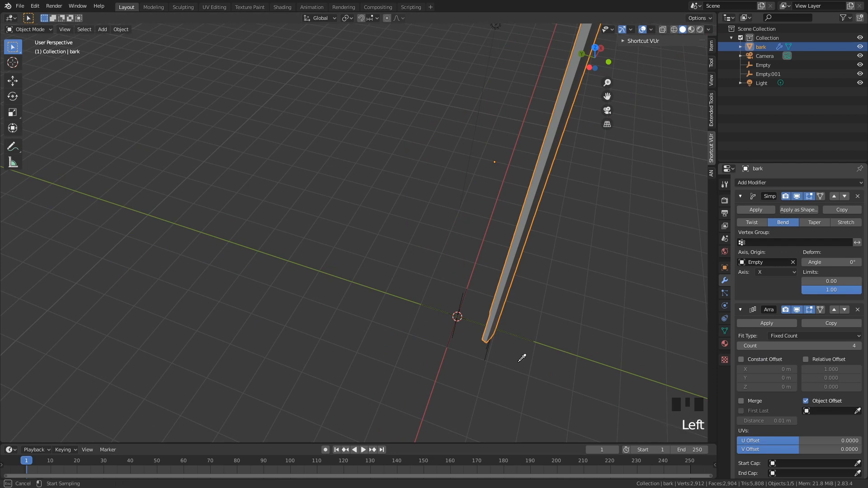
left_click(458, 321)
Set the bark's Array count to 6
middle_click_drag(459, 322, 398, 303, "shift")
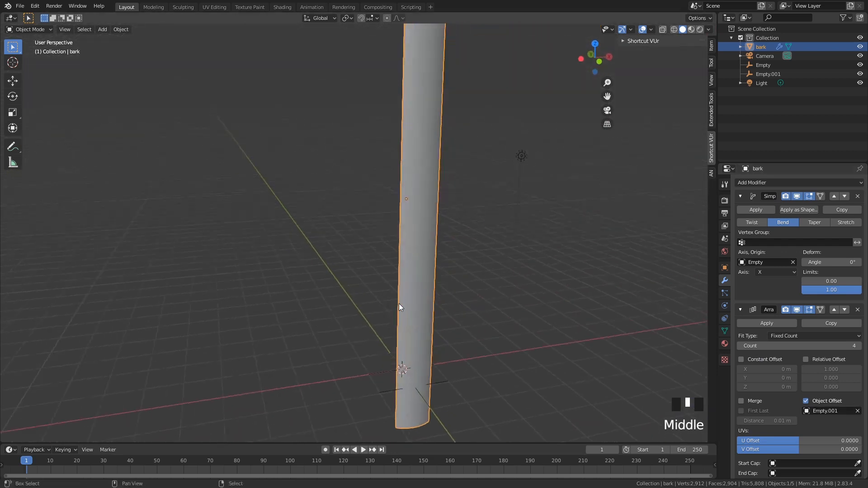
scroll(418, 331, "down", 2)
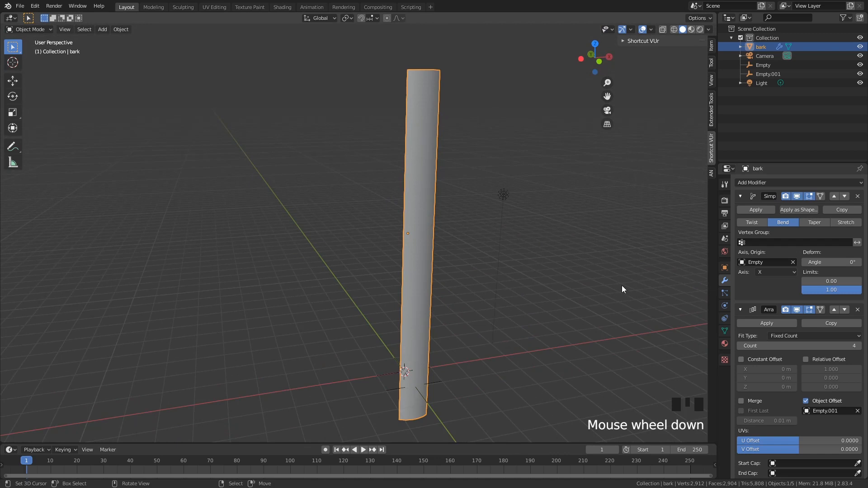
left_click(859, 346)
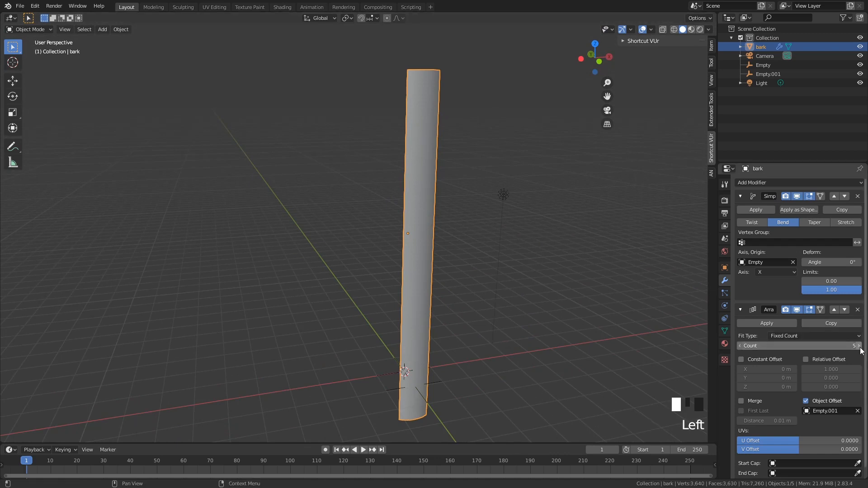
left_click(859, 346)
Try rotating the Array's offset empty 60° about the global Z axis
right_click(388, 374)
middle_click_drag(390, 376, 416, 354)
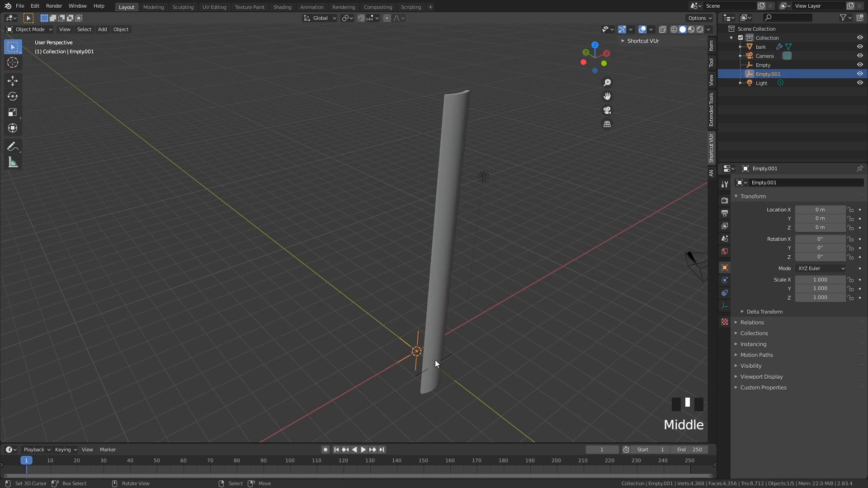
key("r")
type("z60")
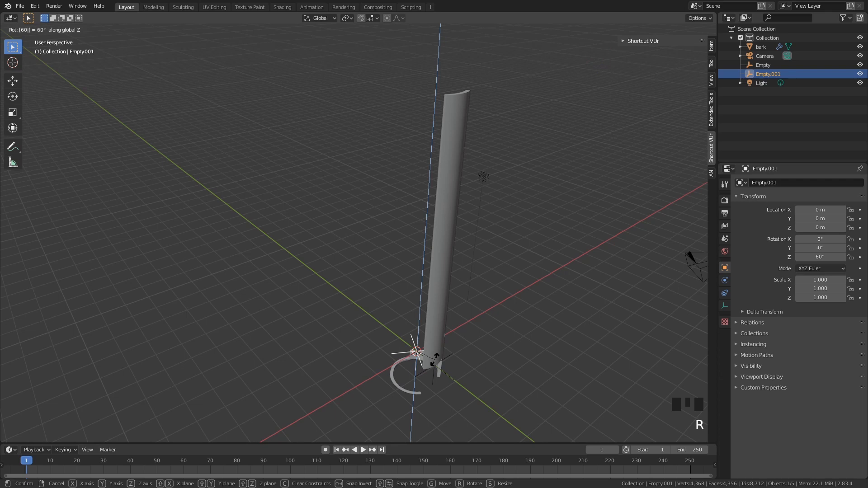
left_click(435, 360)
Apply all transforms to the bark and the Array's offset empty together
middle_click_drag(435, 360, 455, 222, "shift")
scroll(433, 219, "up", 2)
scroll(432, 219, "up", 4)
scroll(443, 213, "down", 2)
scroll(433, 256, "up", 2)
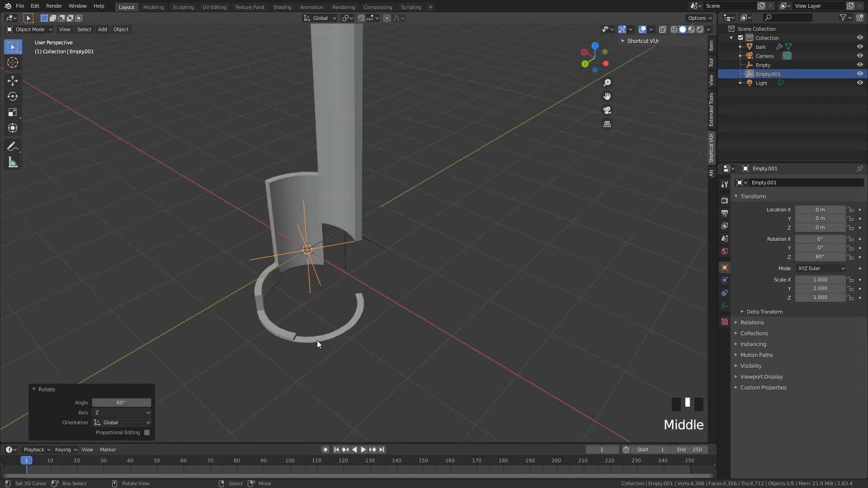
middle_click_drag(353, 228, 358, 255, "shift")
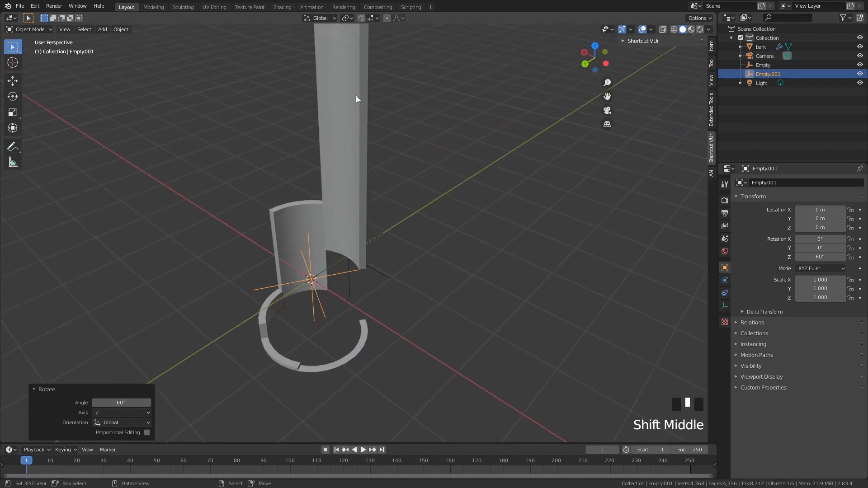
right_click(359, 236)
right_click(316, 292, "shift")
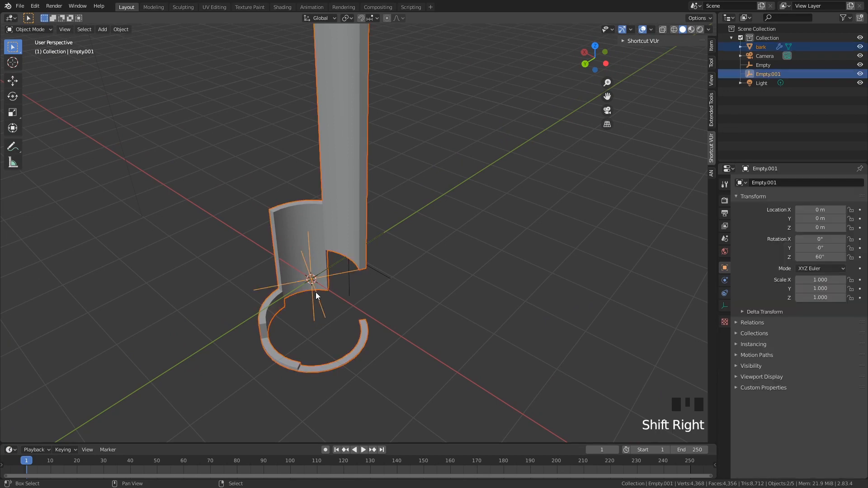
key("ctrl+s")
key("ctrl+a")
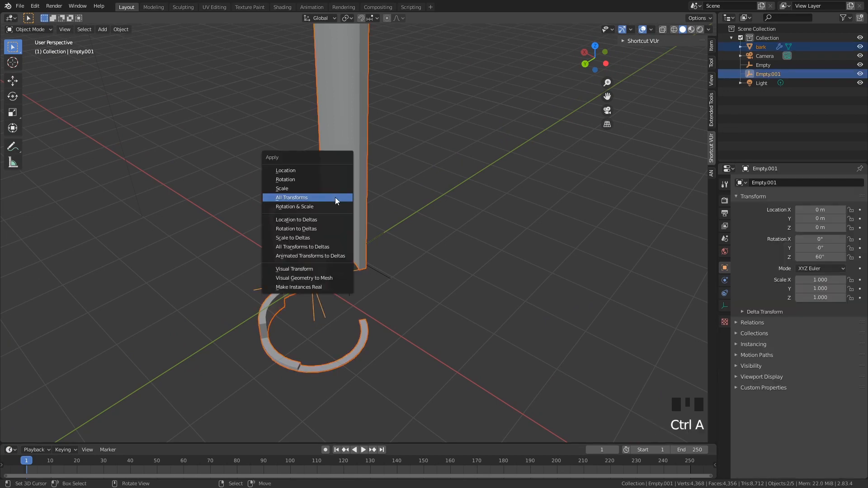
left_click(299, 198)
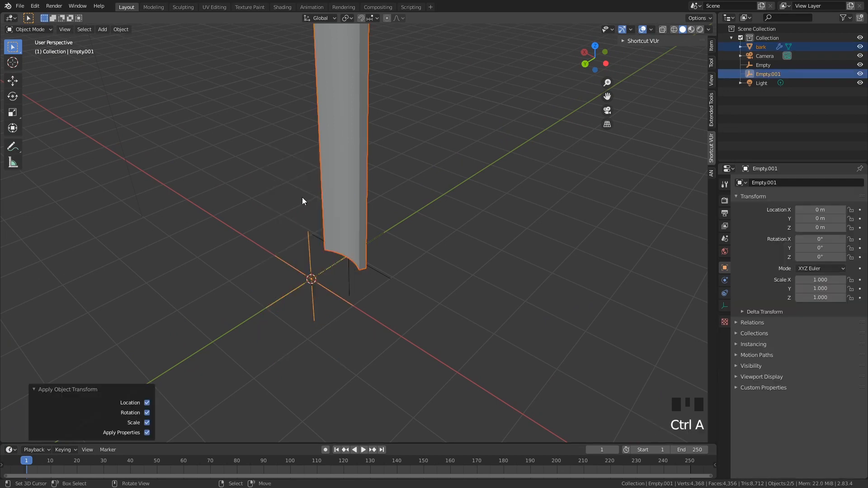
Select only the offset empty and rotate it 60° about the global Z axis
right_click(331, 297)
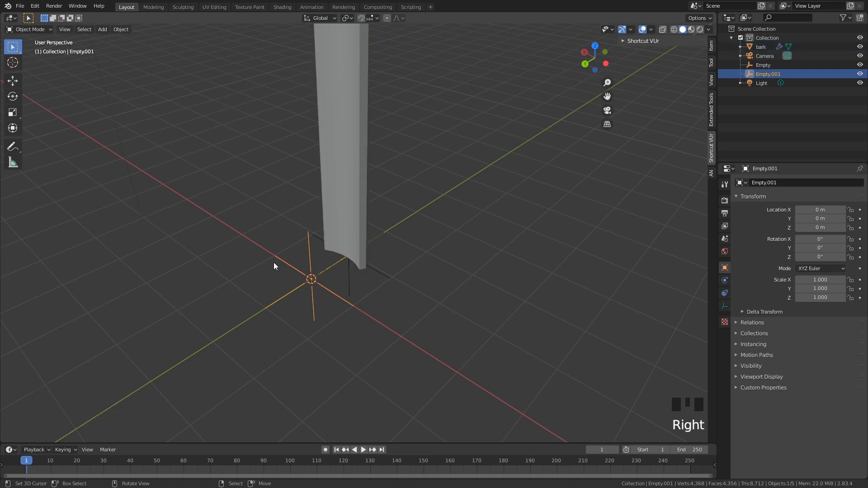
type("rz")
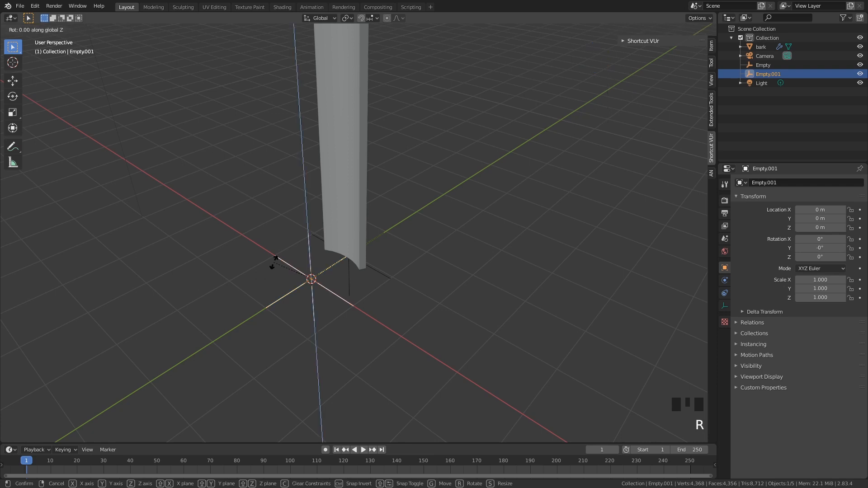
type("60")
key("Return")
scroll(273, 262, "down", 4)
middle_click_drag(273, 262, 413, 315, "shift")
key("r")
key("z")
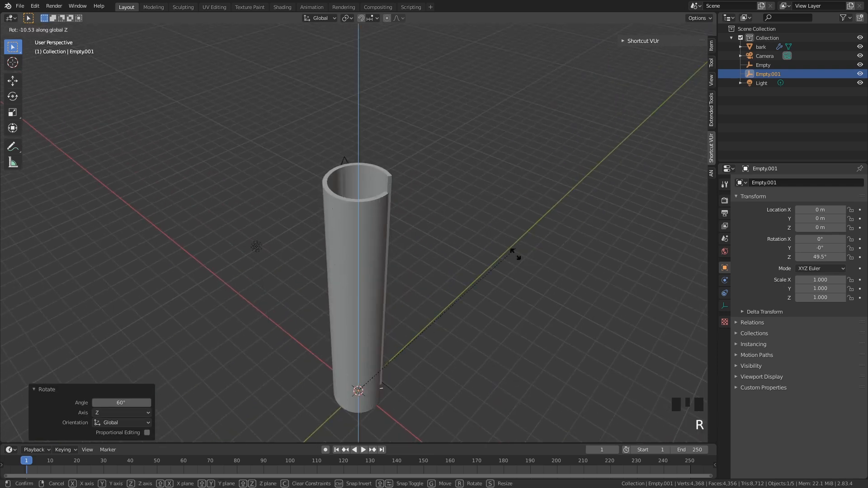
right_click(501, 252)
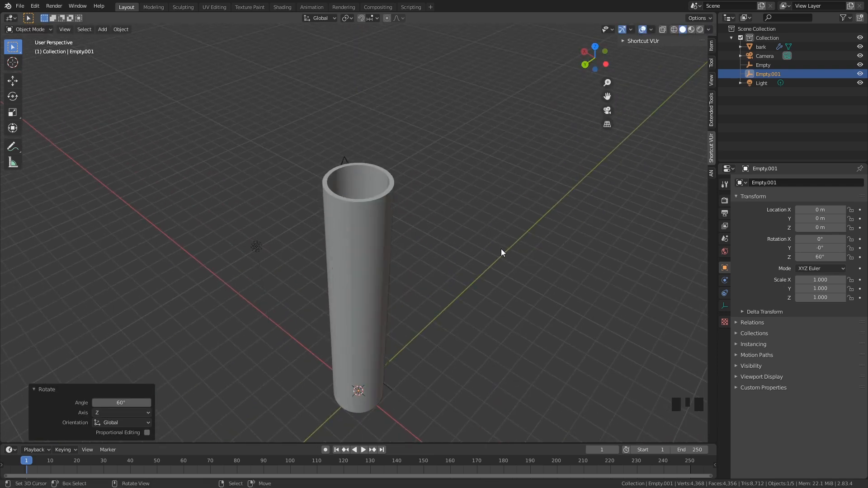
Select the bark, lower its Array count to 2 and raise it back to 6
right_click(330, 211)
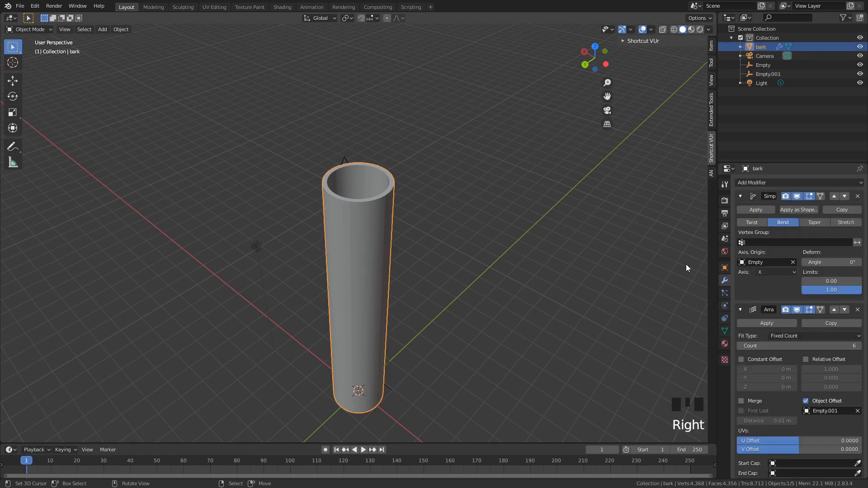
left_click(744, 346)
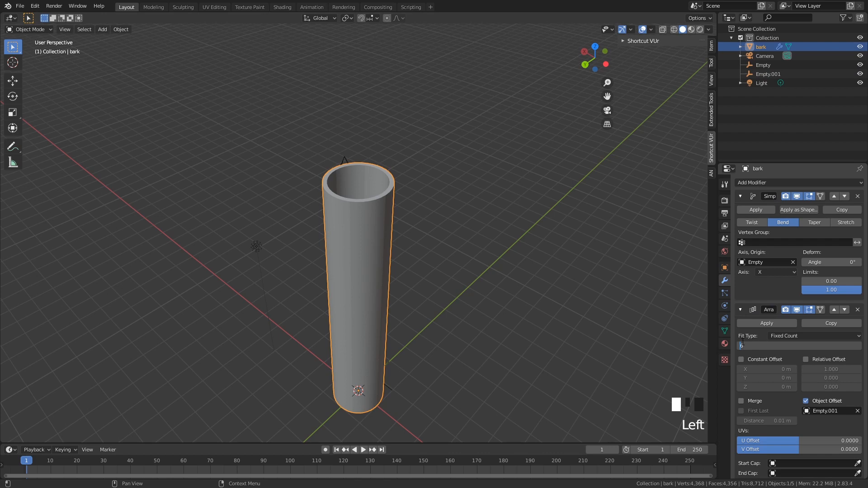
left_click(742, 340)
left_click(742, 346)
left_click(742, 347)
left_click(741, 346)
left_click(742, 346)
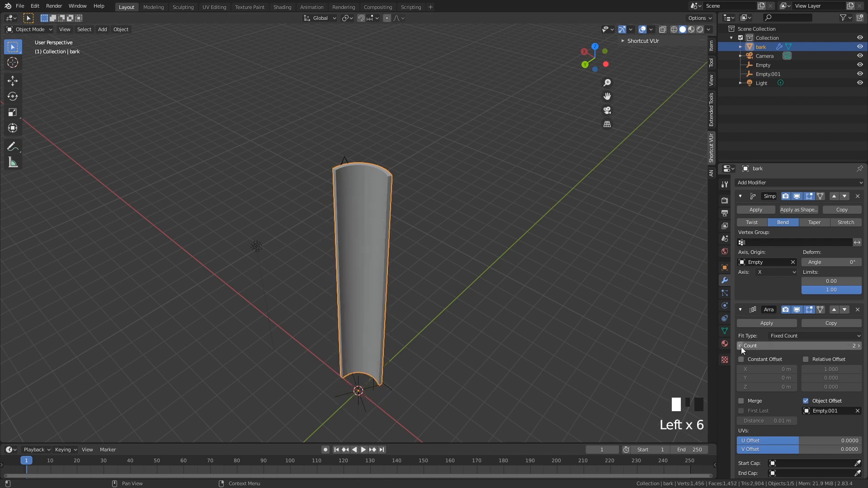
left_click(741, 346)
left_click(742, 347)
left_click(742, 347)
left_click(742, 346)
left_click(742, 347)
left_click(741, 346)
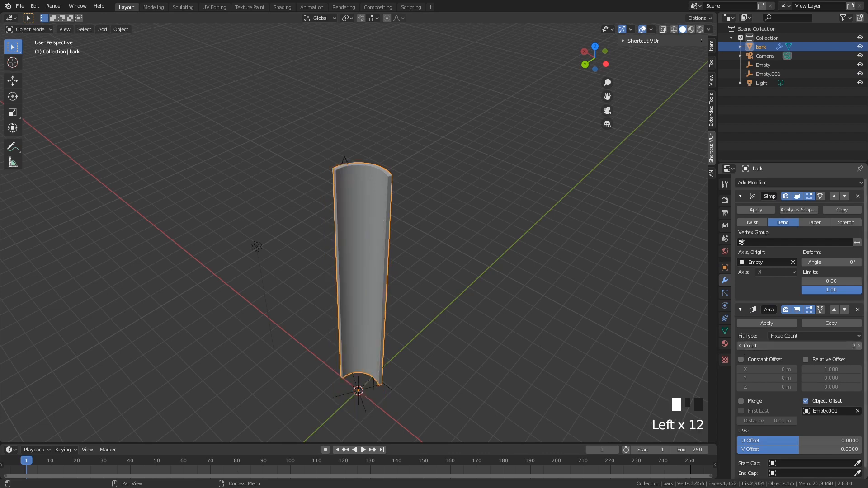
left_click(859, 346)
left_click(859, 346)
left_click(859, 346)
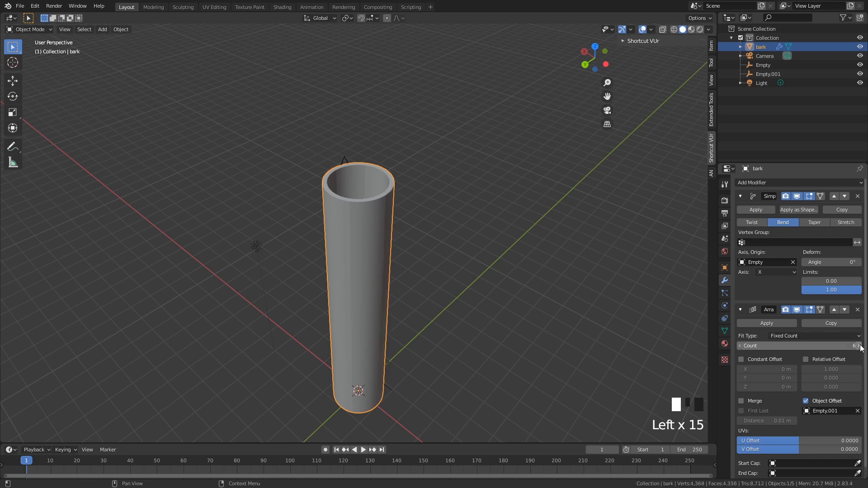
Examine the closed bark trunk and its single editable strip from several sides
middle_click_drag(634, 349, 568, 316)
scroll(497, 322, "up", 2)
mouse_move(827, 262)
left_mouse_down()
mouse_move(845, 262)
mouse_move(773, 263)
mouse_move(826, 262)
left_mouse_up()
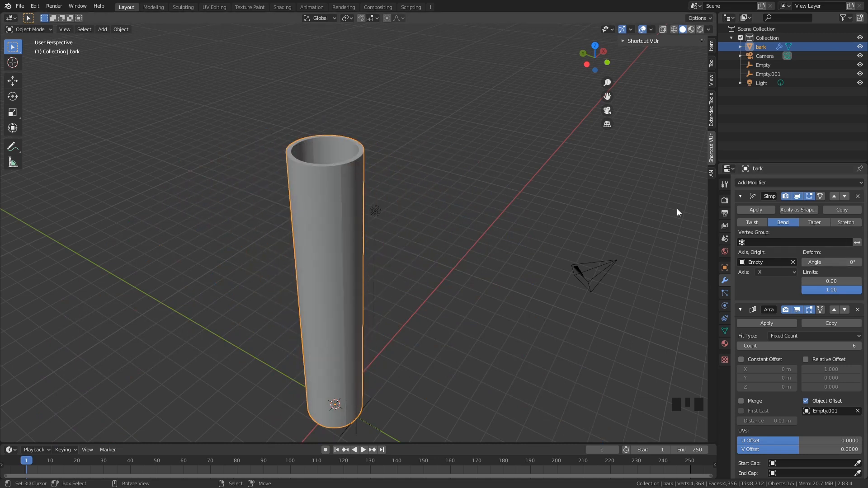
key("Tab")
scroll(393, 229, "up", 3)
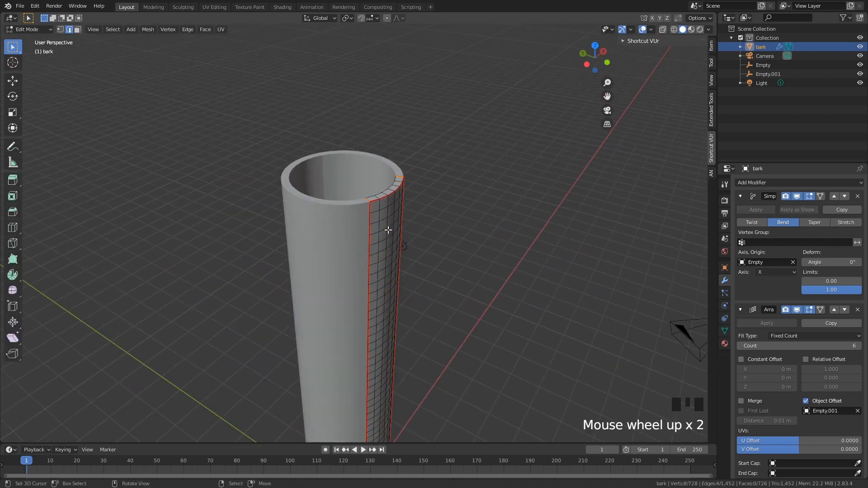
scroll(403, 231, "down", 2)
scroll(378, 195, "up", 2)
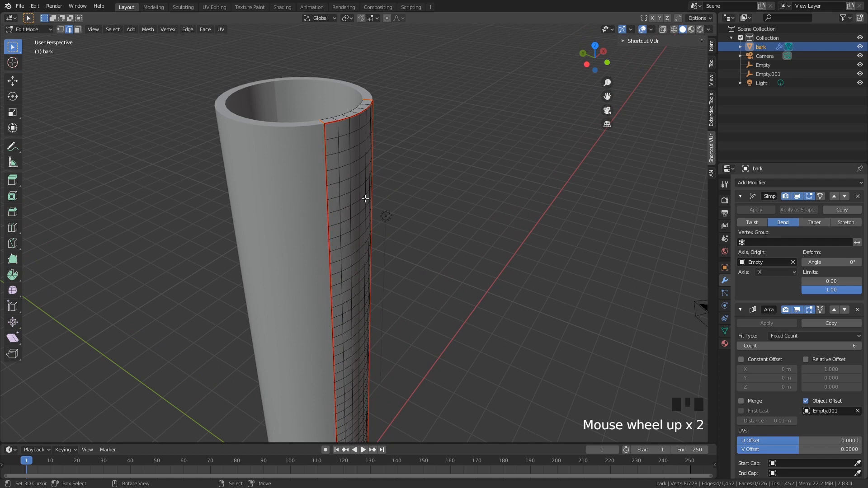
key("Tab")
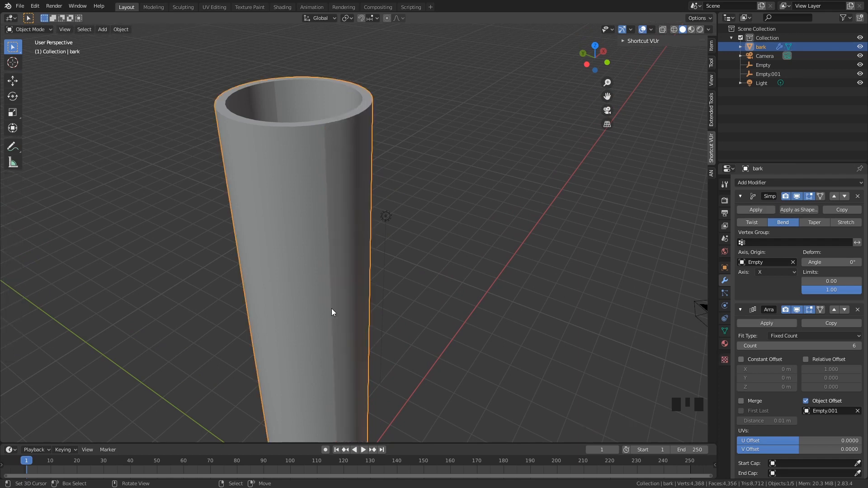
middle_click_drag(408, 103, 301, 134)
middle_click_drag(369, 197, 436, 287)
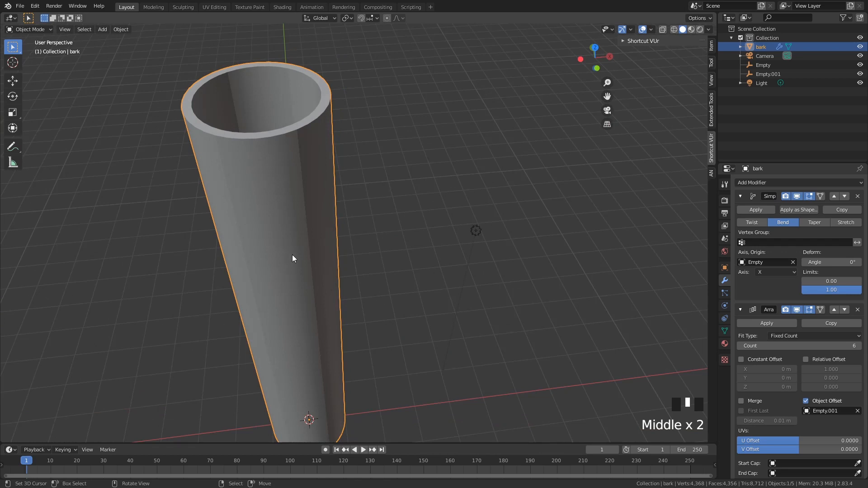
middle_click_drag(292, 259, 316, 238)
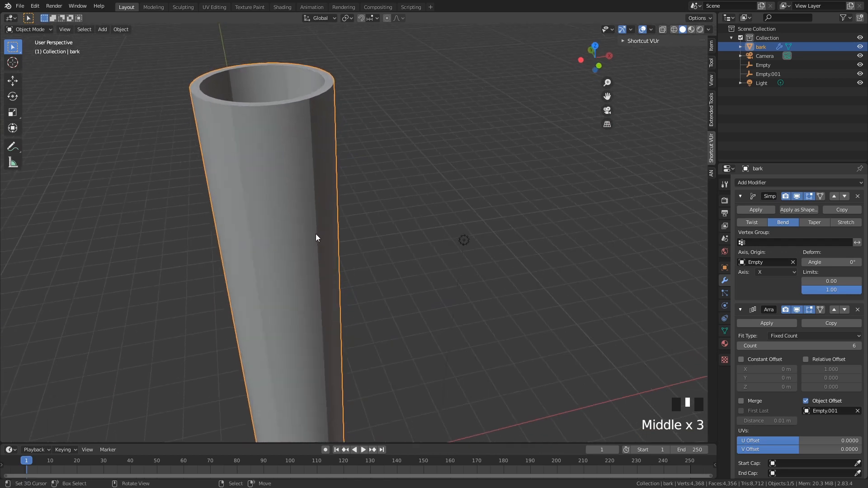
Create a new material named bark for the trunk in the Shading workspace
left_click(282, 7)
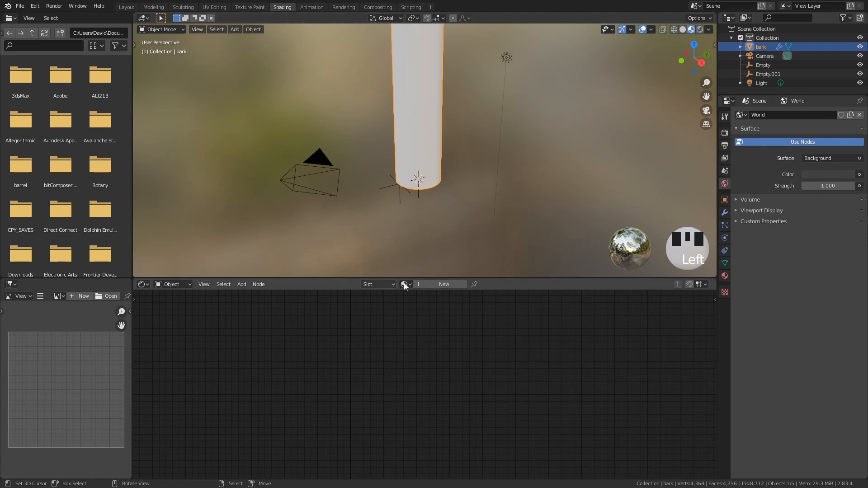
left_click(454, 288)
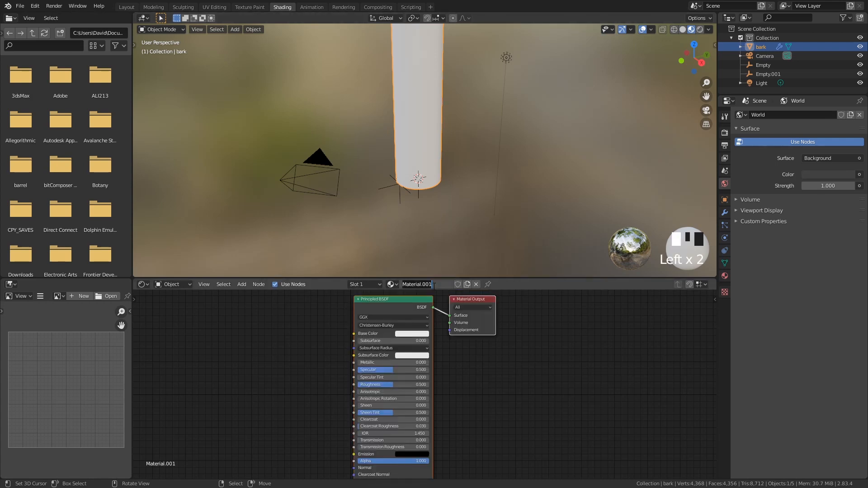
type("bark")
key("Return")
Add an Image Texture node, connect its Color to the Base Color, and load bark_brown_02_diff_4k.jpg
key("shift+a")
left_click(251, 348)
type("image")
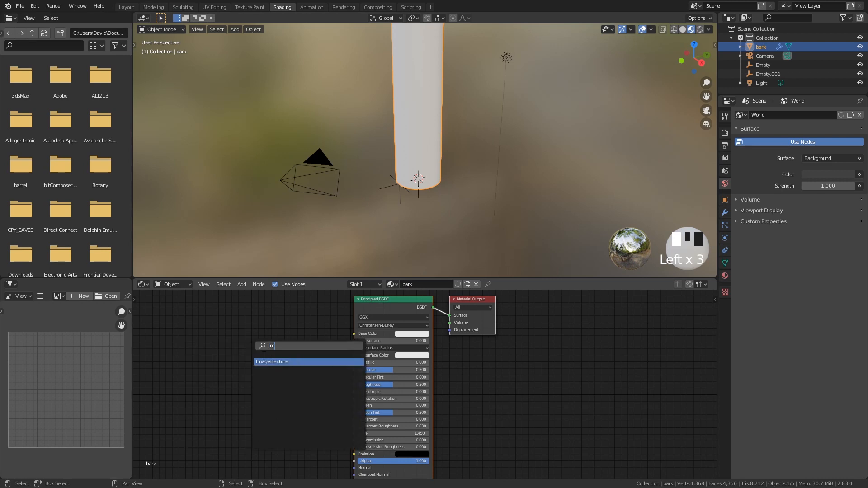
key("Return")
left_click_drag(297, 338, 354, 334)
left_click(289, 354)
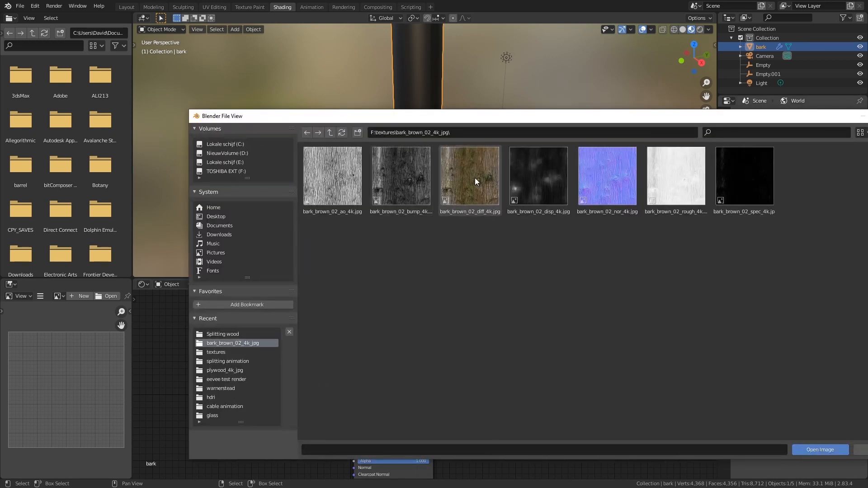
double_click(474, 178)
Examine how the bark texture repeats along and around the trunk, and view the source image
middle_click_drag(478, 151, 473, 220, "shift")
scroll(470, 204, "up", 4)
middle_click_drag(468, 188, 468, 272, "shift")
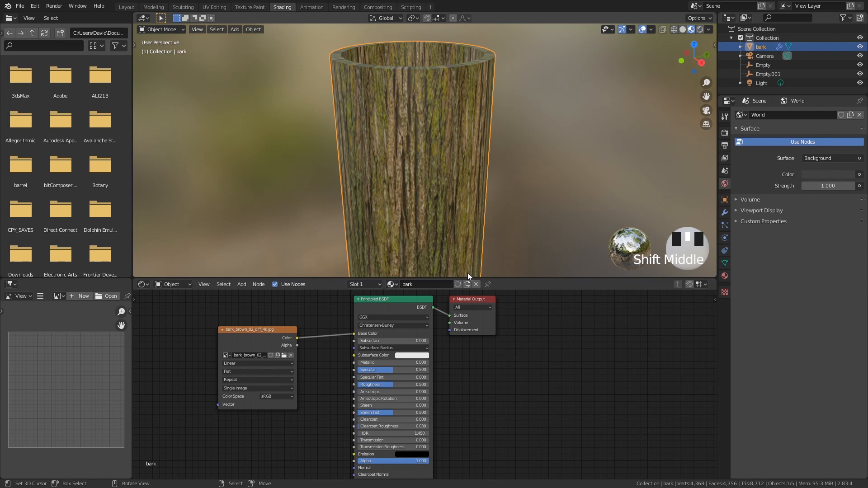
scroll(462, 253, "down", 4)
middle_click_drag(454, 228, 248, 185, "shift")
scroll(444, 168, "up", 4)
middle_click_drag(362, 157, 400, 207)
scroll(400, 207, "down", 2)
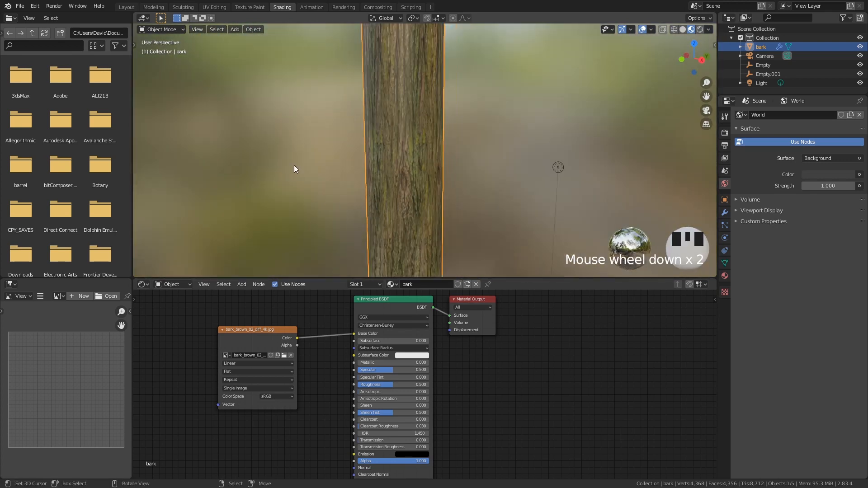
left_click(221, 6)
left_click(252, 7)
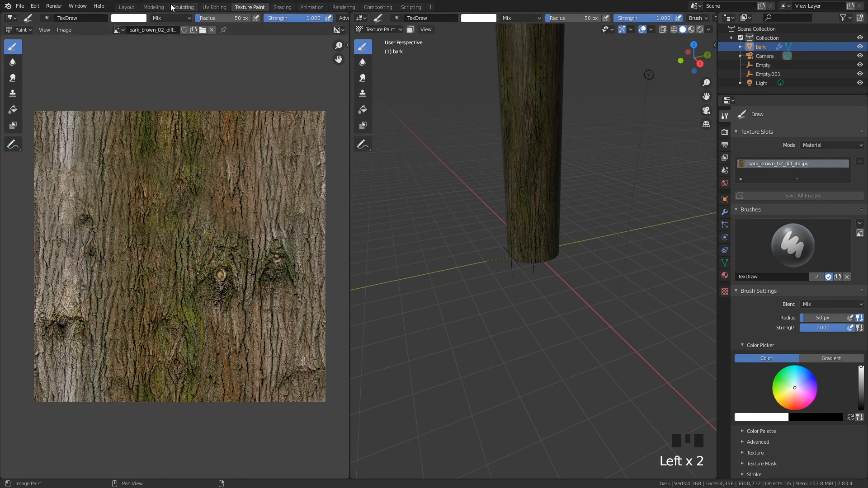
Back in the Layout workspace, apply the bark's Array modifier and start editing the resulting mesh
left_click(128, 8)
scroll(325, 131, "down", 3)
middle_click_drag(350, 150, 421, 213)
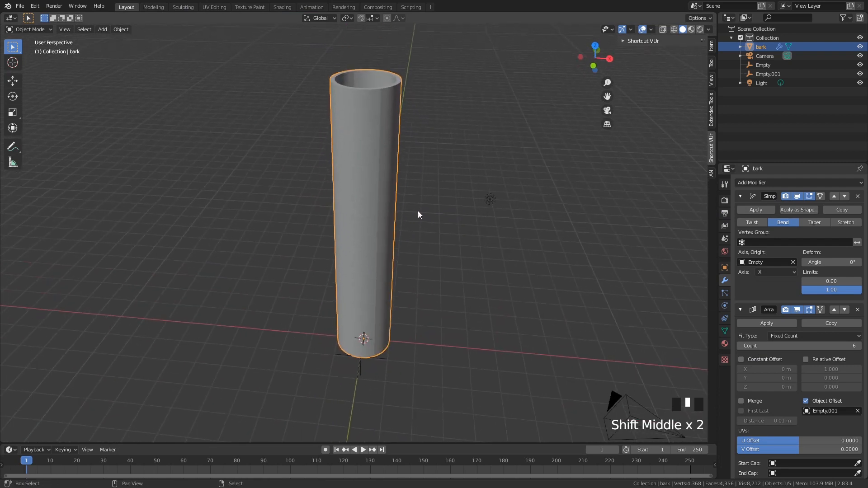
middle_click_drag(424, 330, 413, 301, "shift")
scroll(411, 277, "up", 1)
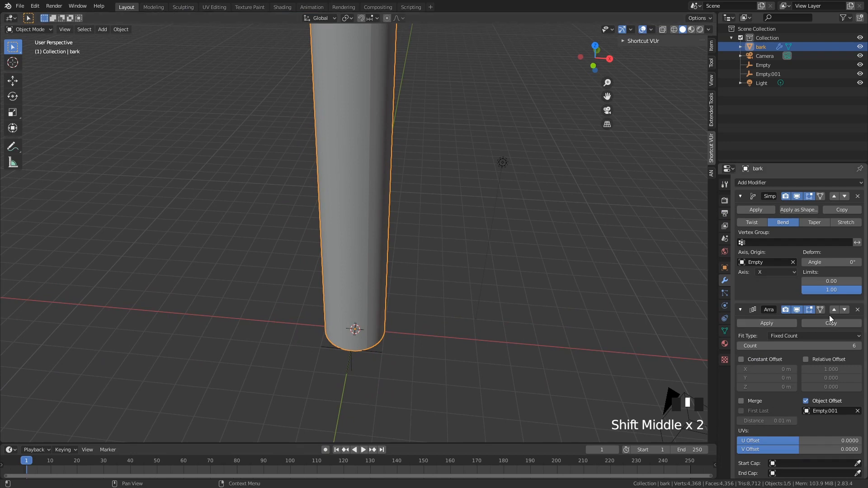
left_click(760, 324)
middle_click_drag(387, 210, 378, 271, "shift")
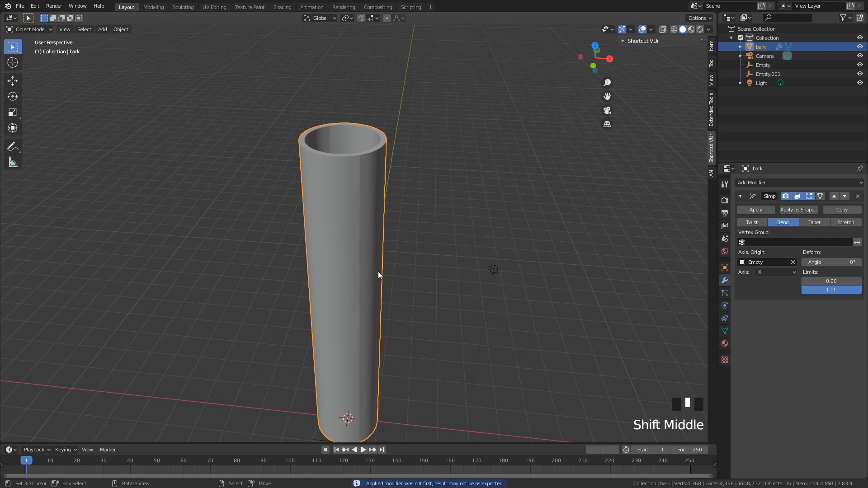
scroll(378, 272, "up", 2)
key("Tab")
middle_click_drag(382, 200, 392, 266, "shift")
Try to select one full bark strip by repeatedly growing the selection from its top outer edge
right_click(333, 201, "alt")
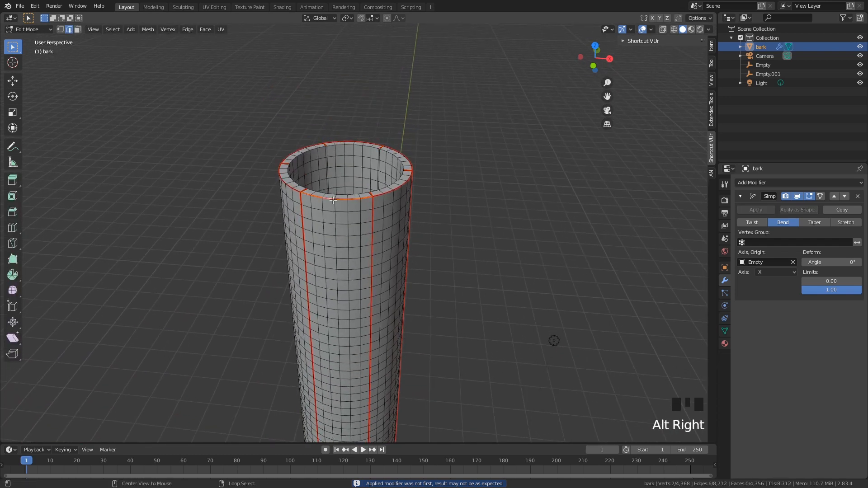
key("ctrl+KP_Add")
key("ctrl+KP_Add")
key("ctrl+KP_Add")
key("ctrl+KP_Add")
key("ctrl+KP_Add")
key("ctrl+KP_Add")
key("ctrl+KP_Add")
key("ctrl+KP_Add")
key("ctrl+KP_Add")
key("ctrl+KP_Add")
key("ctrl+KP_Add")
key("ctrl+KP_Add")
key("ctrl+KP_Add")
key("ctrl+KP_Add")
key("ctrl+KP_Add")
key("ctrl+KP_Add")
key("ctrl+KP_Add")
key("ctrl+KP_Add")
key("ctrl+KP_Add")
key("ctrl+KP_Add")
key("ctrl+KP_Add")
key("ctrl+KP_Add")
key("ctrl+KP_Add")
key("ctrl+KP_Add")
key("ctrl+KP_Add")
key("ctrl+KP_Add")
key("ctrl+KP_Add")
key("ctrl+KP_Add")
key("ctrl+KP_Add")
key("ctrl+KP_Add")
key("ctrl+KP_Add")
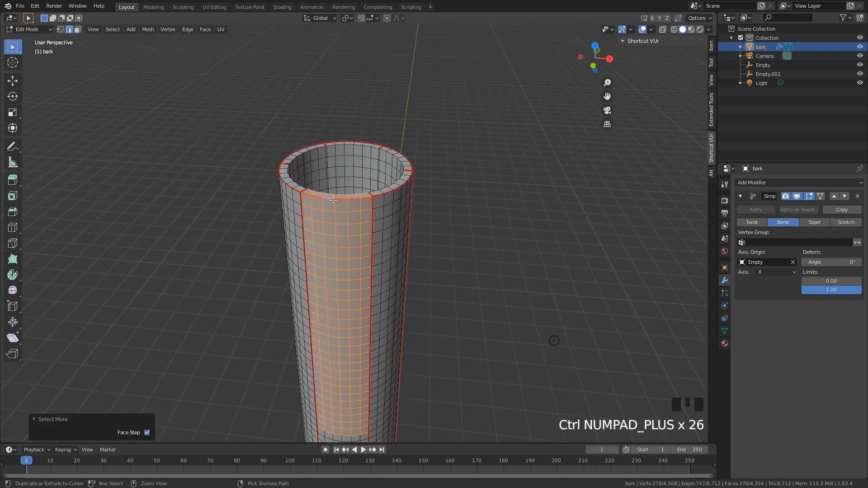
Select the front bark strip by growing outward from its middle vertical edge loop, and separate it into its own object
scroll(333, 200, "down", 3)
middle_click_drag(333, 201, 335, 158, "shift")
scroll(348, 187, "up", 2)
middle_click_drag(348, 187, 352, 215, "shift")
scroll(353, 214, "up", 1)
right_click(355, 211, "alt")
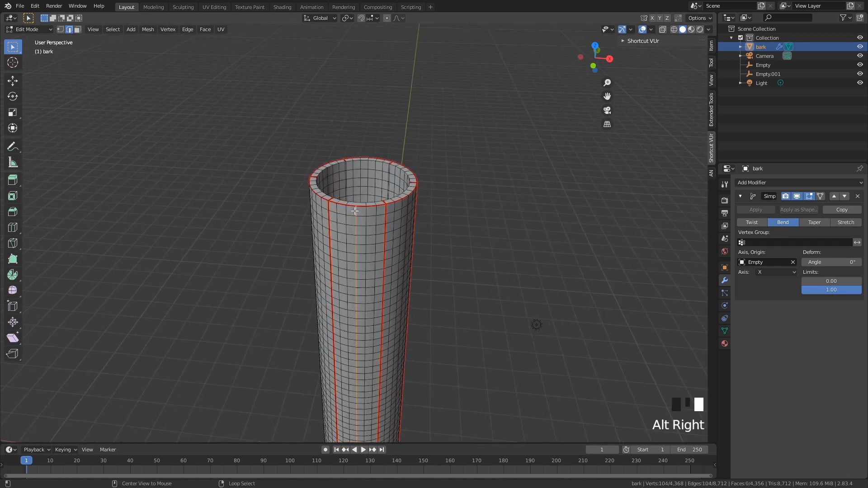
key("ctrl+KP_Add")
key("ctrl+KP_Add")
key("ctrl+KP_Add")
key("ctrl+KP_Add")
key("ctrl+KP_Add")
key("ctrl+KP_Add")
key("ctrl+KP_Add")
key("ctrl+KP_Add")
key("ctrl+KP_Add")
key("ctrl+KP_Add")
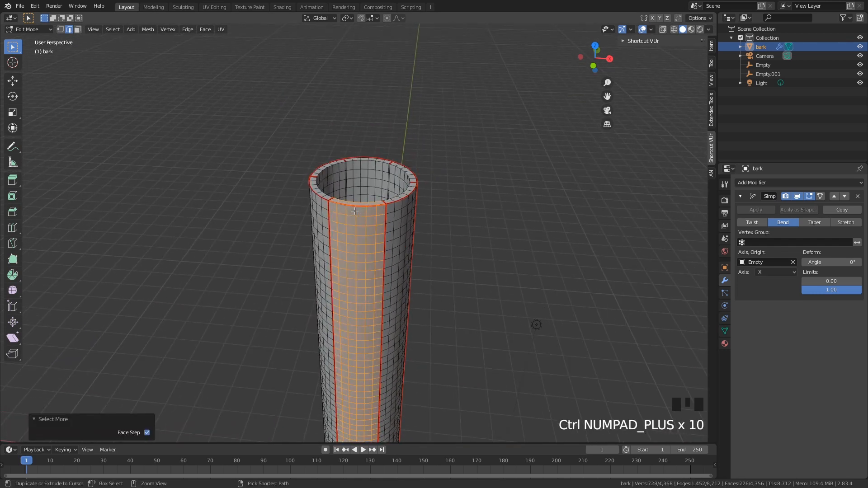
key("ctrl+KP_Add")
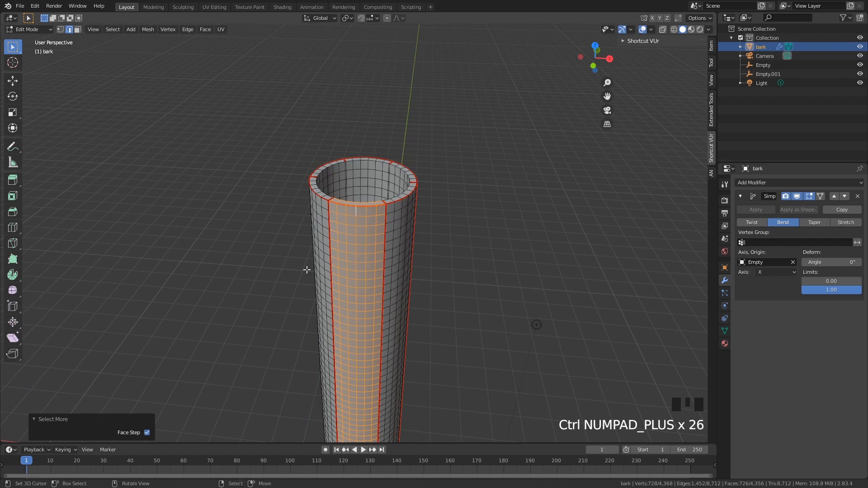
key("p")
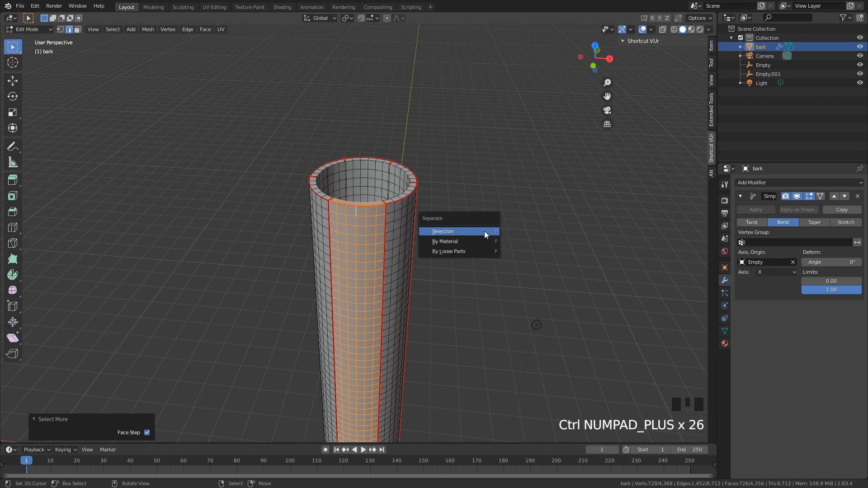
left_click(484, 232)
Select the neighbouring bark strip by growing from its vertical edge loop and separate it as a second object
middle_click_drag(483, 231, 422, 229)
right_click(353, 214, "alt")
key("ctrl+KP_Add")
key("ctrl+KP_Add")
key("ctrl+KP_Add")
key("ctrl+KP_Add")
key("ctrl+KP_Add")
key("ctrl+KP_Add")
key("ctrl+KP_Add")
key("ctrl+KP_Add")
key("ctrl+KP_Add")
key("ctrl+KP_Add")
key("ctrl+KP_Add")
key("ctrl+KP_Add")
key("ctrl+KP_Add")
key("ctrl+KP_Add")
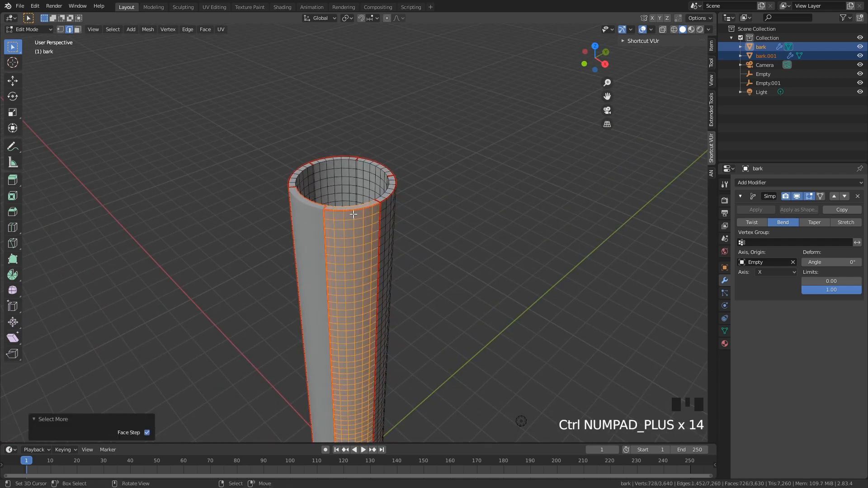
key("p")
left_click(359, 216)
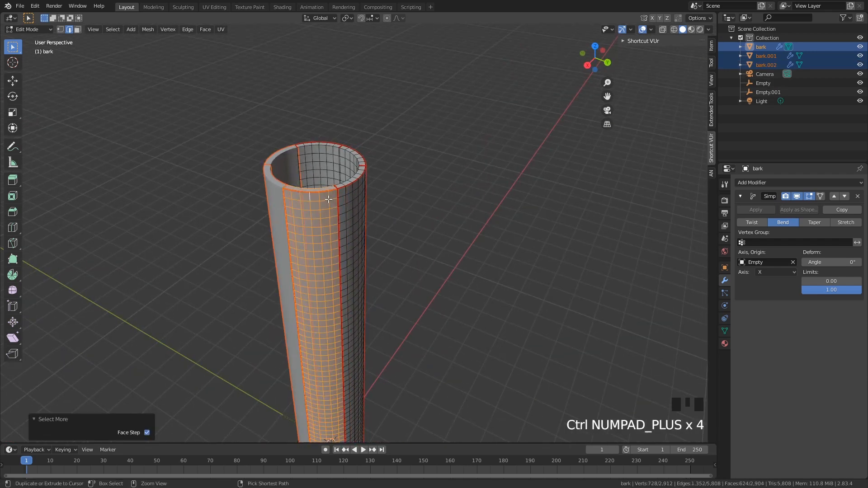
Separate each of the remaining bark strips into its own object
right_click(325, 199, "alt")
middle_click_drag(326, 199, 408, 208)
key("ctrl+KP_Add")
key("p")
left_click(408, 208)
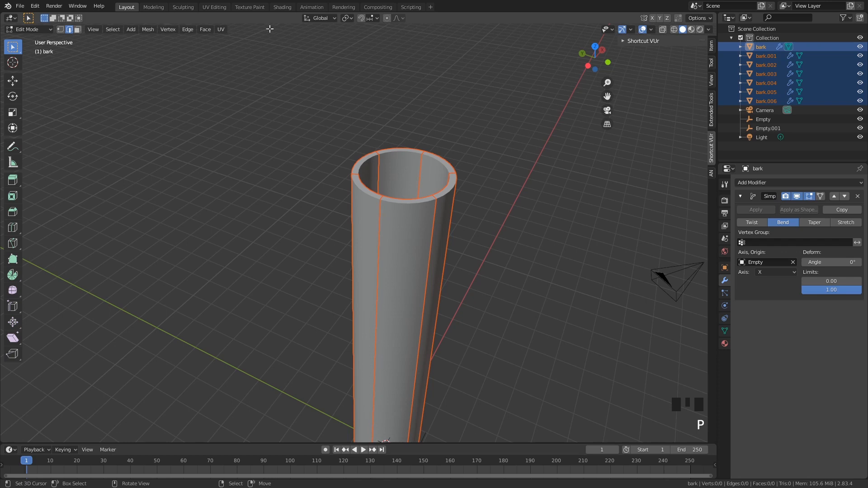
Switch to the UV Editing workspace and put the bark objects in Object Mode
left_click(214, 6)
scroll(543, 176, "down", 4)
scroll(546, 169, "up", 2)
key("Tab")
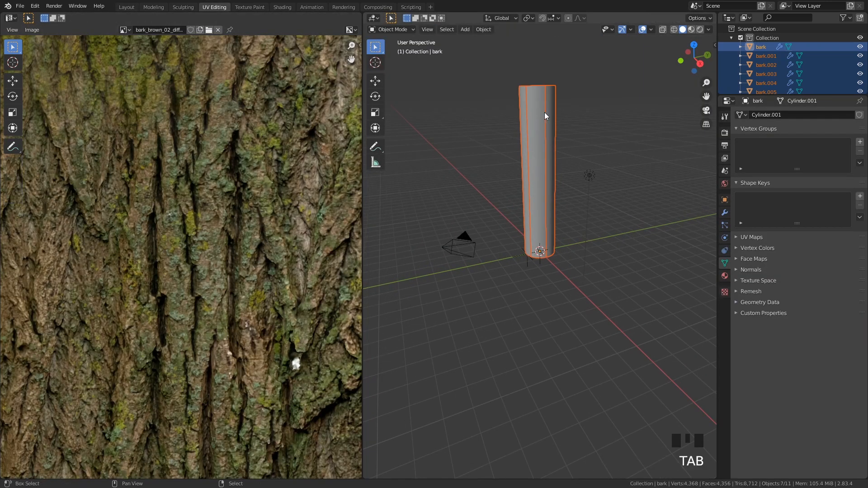
Select the six separated bark strips together, leaving out the emptied original bark object
middle_click_drag(544, 112, 547, 248)
scroll(547, 249, "up", 1)
right_click(543, 249)
right_click(521, 271, "shift")
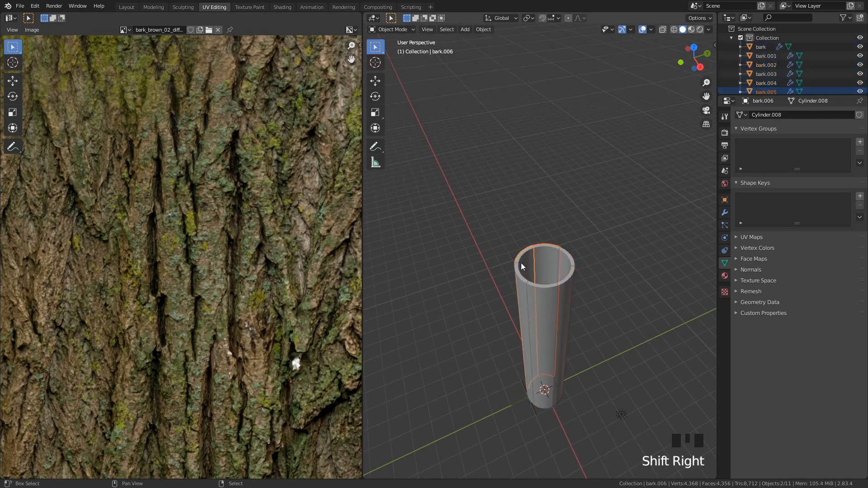
right_click(536, 289, "shift")
right_click(558, 285, "shift")
right_click(558, 285, "shift")
right_click(572, 282, "shift")
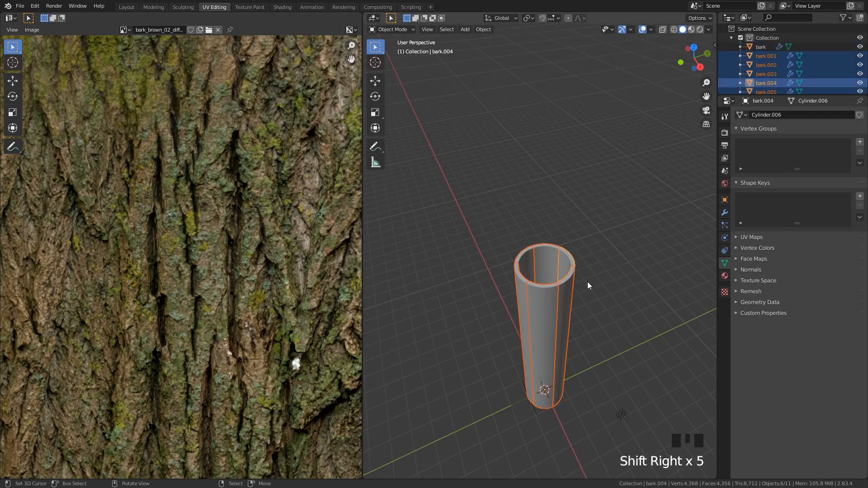
Unwrap all the selected bark strips together in Edit Mode and select all their UVs
key("Tab")
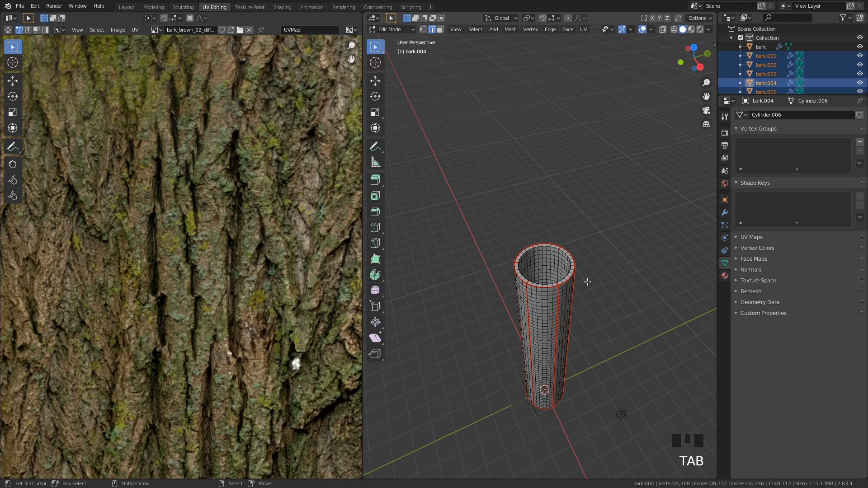
right_click(623, 232)
key("a")
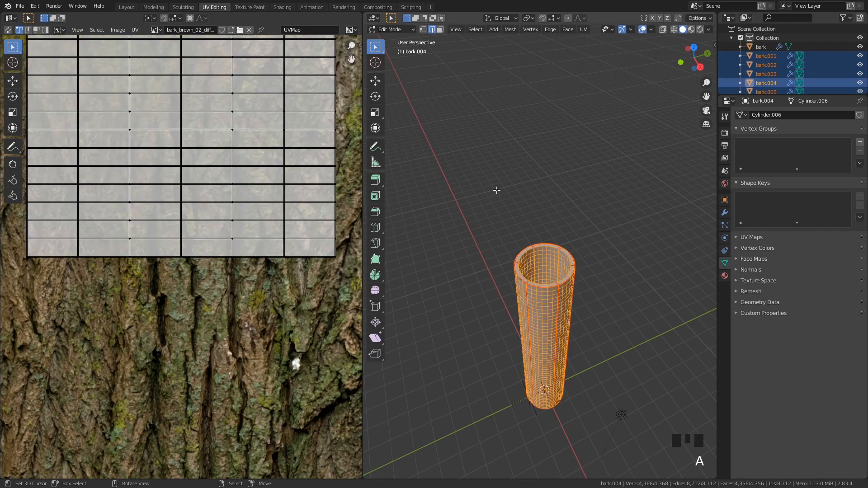
key("u")
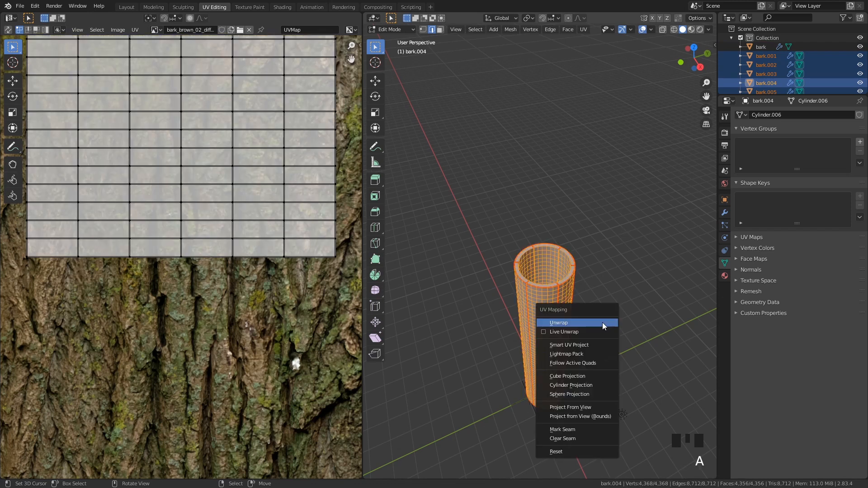
left_click(603, 322)
scroll(213, 275, "down", 3)
key("a")
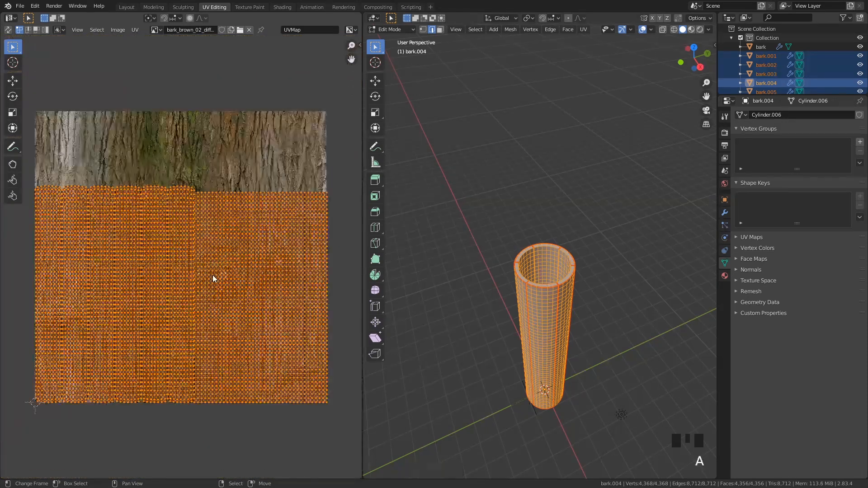
scroll(220, 266, "up", 2)
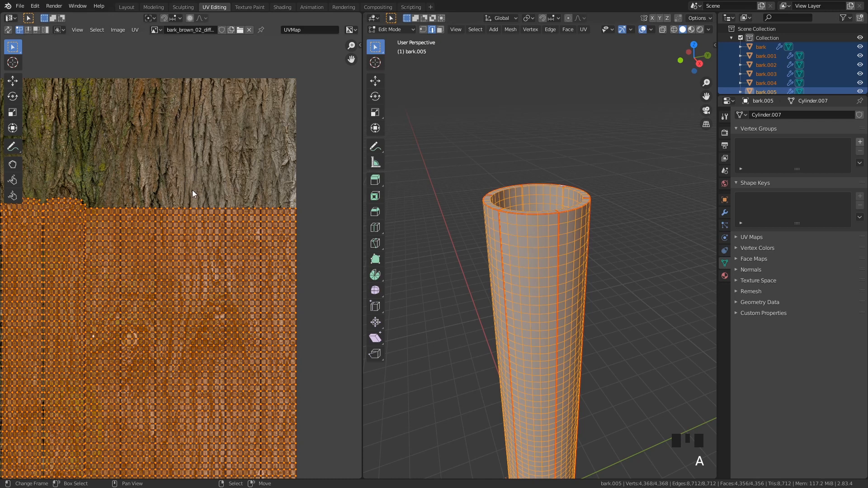
scroll(193, 193, "down", 2)
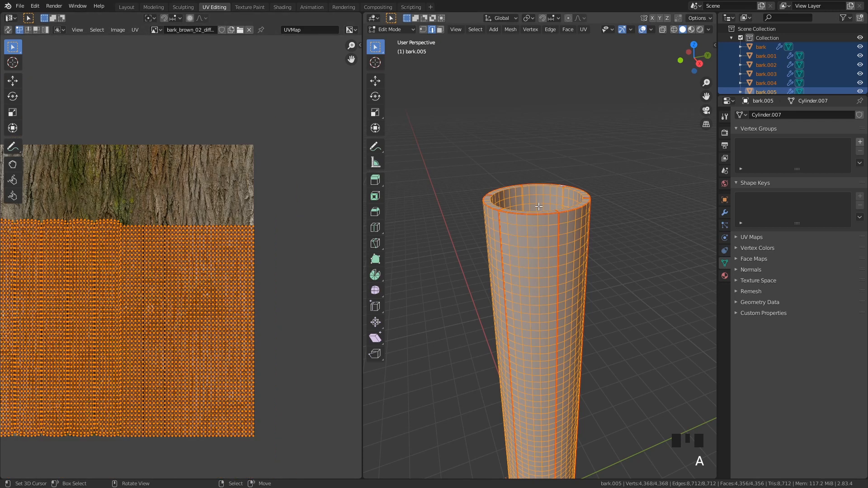
middle_click_drag(141, 237, 240, 233)
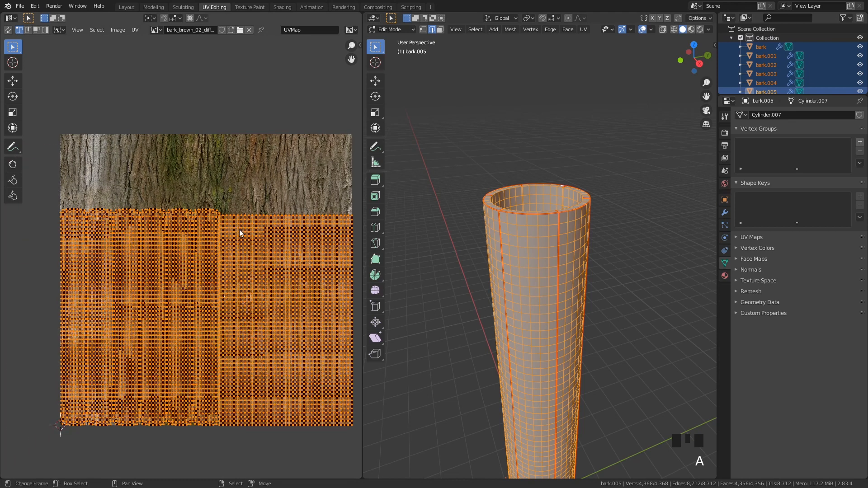
Select the wavy-edged UV island by growing from one of its vertices, and move it off the bark image to its left
right_click(209, 174)
key("c")
scroll(135, 212, "down", 3)
left_click(135, 212)
right_click(134, 213)
key("ctrl+KP_Add")
key("ctrl+KP_Add")
key("ctrl+KP_Add")
key("ctrl+KP_Add")
key("ctrl+KP_Add")
key("ctrl+KP_Add")
key("ctrl+KP_Add")
key("ctrl+KP_Add")
key("ctrl+KP_Add")
key("ctrl+KP_Add")
key("ctrl+KP_Add")
key("ctrl+KP_Add")
key("ctrl+KP_Add")
key("ctrl+KP_Add")
key("ctrl+KP_Add")
key("ctrl+KP_Add")
key("ctrl+KP_Add")
key("ctrl+KP_Add")
key("ctrl+KP_Add")
key("ctrl+KP_Add")
key("ctrl+KP_Add")
key("ctrl+KP_Add")
key("ctrl+KP_Add")
key("ctrl+KP_Add")
key("ctrl+KP_Add")
key("ctrl+KP_Add")
key("ctrl+KP_Add")
key("ctrl+KP_Add")
key("ctrl+KP_Add")
key("ctrl+KP_Add")
key("ctrl+KP_Add")
key("ctrl+KP_Add")
key("ctrl+KP_Add")
key("ctrl+KP_Add")
key("ctrl+KP_Add")
scroll(135, 212, "down", 3)
key("g")
left_click(91, 180)
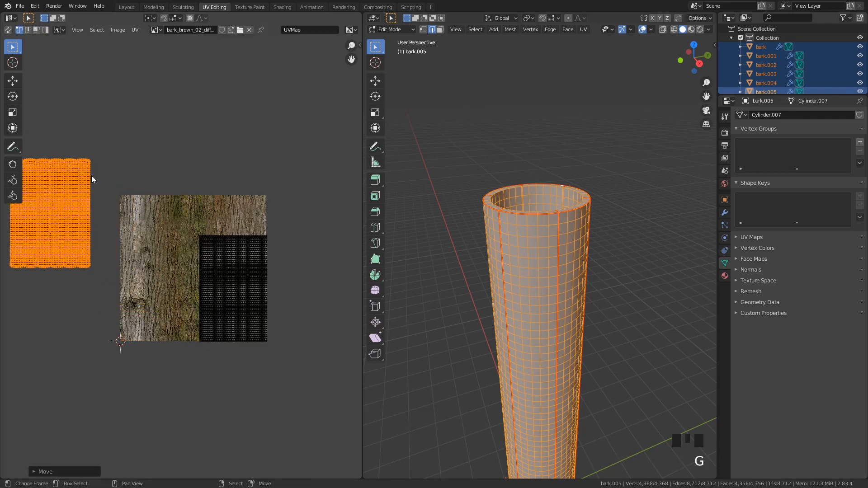
Select the leftmost strip of the remaining UV block by growing from one of its vertical edge loops
scroll(234, 246, "up", 3)
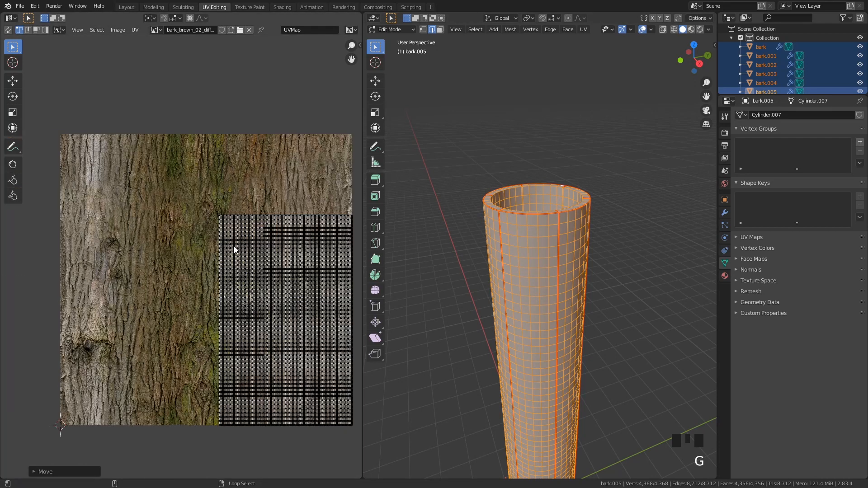
right_click(234, 246, "alt")
key("ctrl+KP_Add")
key("ctrl+KP_Add")
key("ctrl+KP_Add")
key("ctrl+KP_Add")
key("ctrl+KP_Add")
key("ctrl+KP_Add")
key("ctrl+KP_Add")
key("ctrl+KP_Add")
key("ctrl+KP_Add")
key("ctrl+KP_Add")
key("ctrl+KP_Add")
key("ctrl+KP_Add")
key("ctrl+KP_Add")
key("ctrl+KP_Add")
key("ctrl+KP_Add")
key("ctrl+KP_Add")
key("ctrl+KP_Add")
key("ctrl+KP_Add")
key("ctrl+KP_Add")
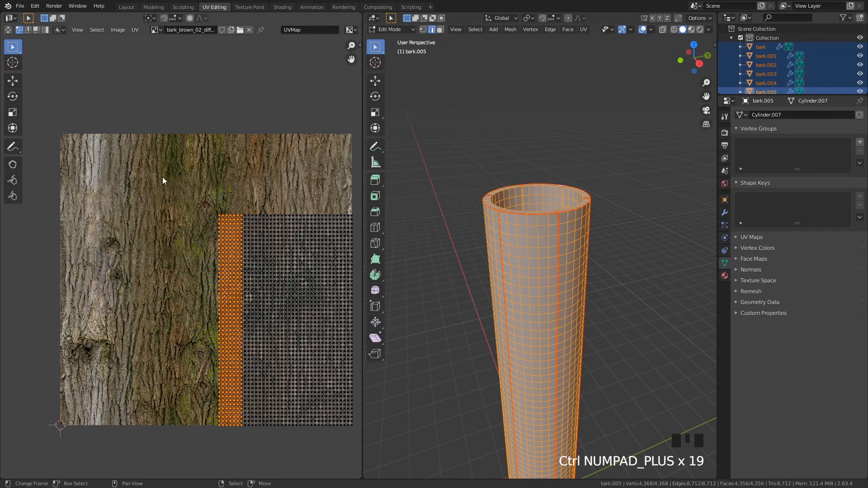
middle_click_drag(307, 232, 250, 232)
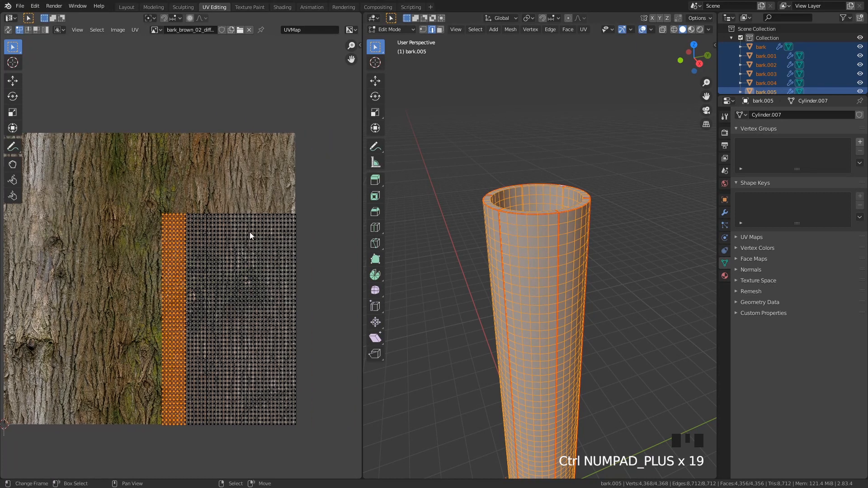
Snap the 2D cursor to the lower-right corner vertex of the remaining UV block and set the pivot to 2D Cursor
scroll(250, 232, "down", 1)
right_click(227, 196)
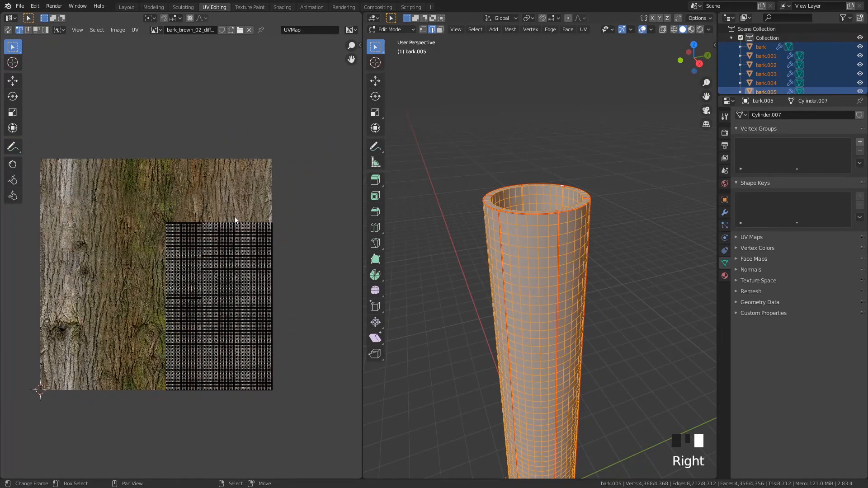
key("c")
key("Escape")
scroll(312, 327, "up", 2)
middle_click_drag(312, 327, 210, 191)
scroll(210, 191, "up", 12)
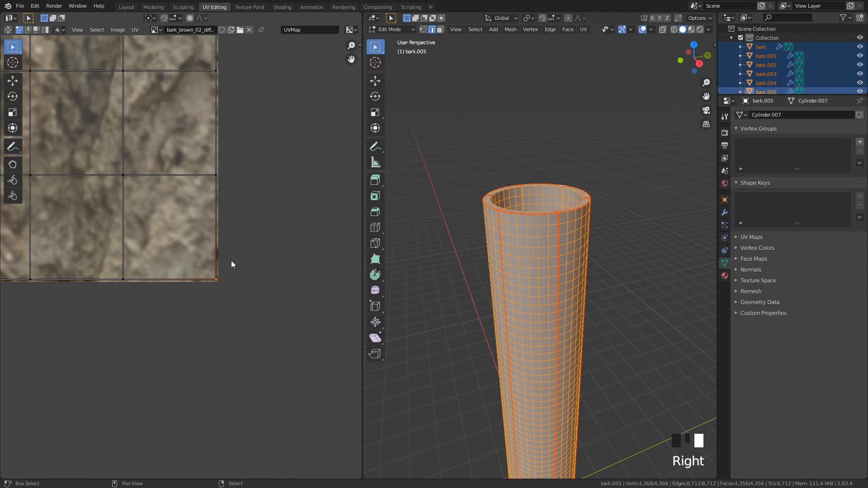
key("shift+s")
left_click(236, 312)
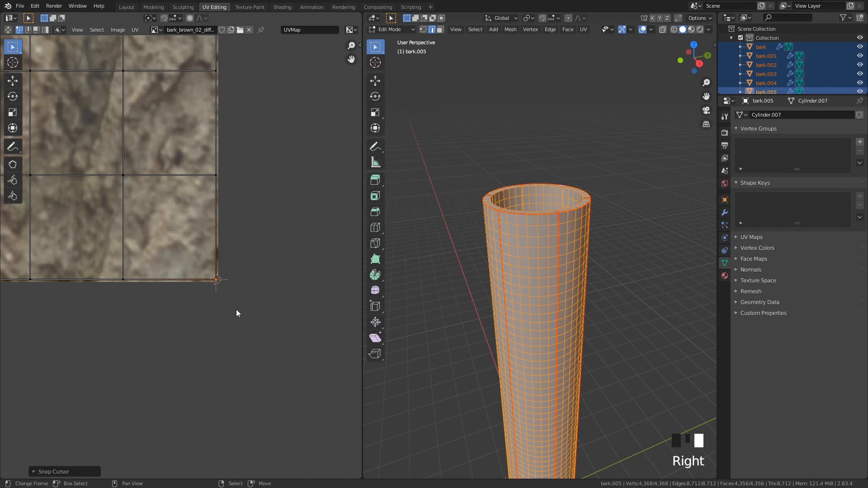
left_click(152, 18)
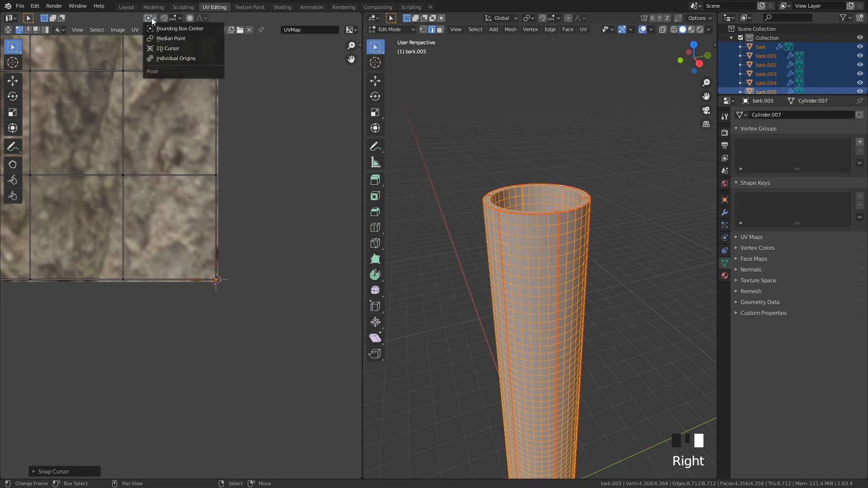
left_click(168, 49)
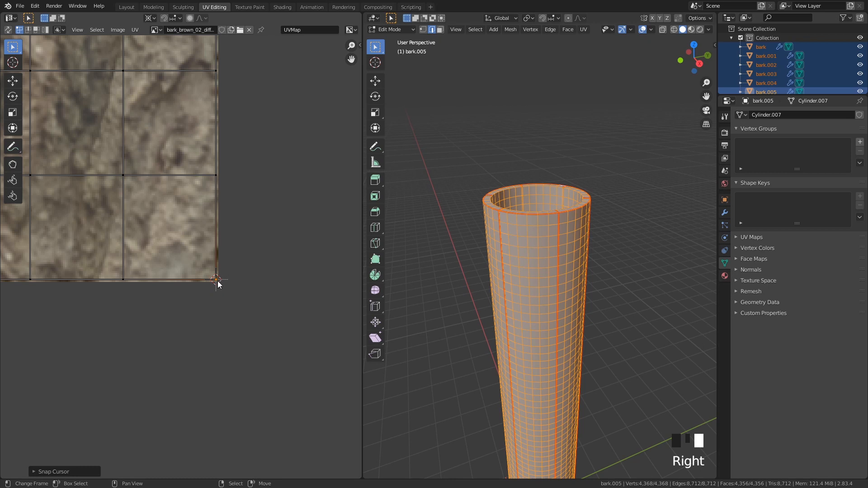
Circle-select the whole UV block on the bark image and scale it up about the 2D cursor, just past the image's height
scroll(273, 237, "down", 10)
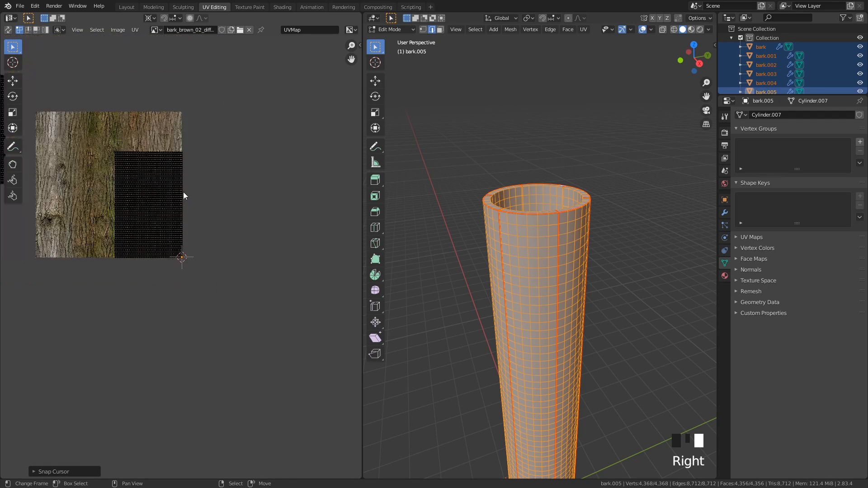
key("c")
left_click_drag(248, 240, 237, 241)
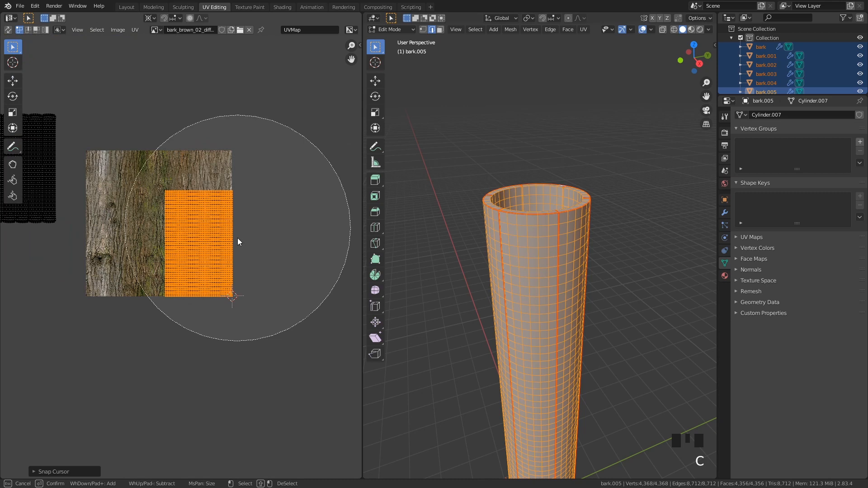
key("Escape")
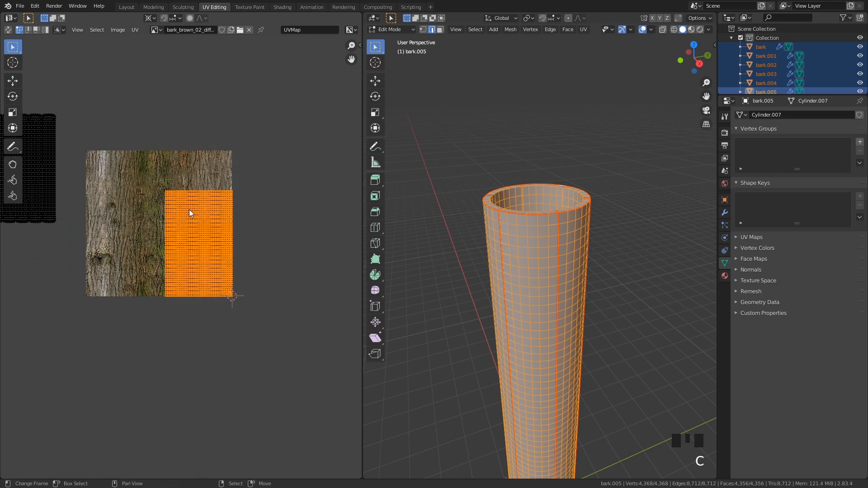
key("s")
left_click(219, 213)
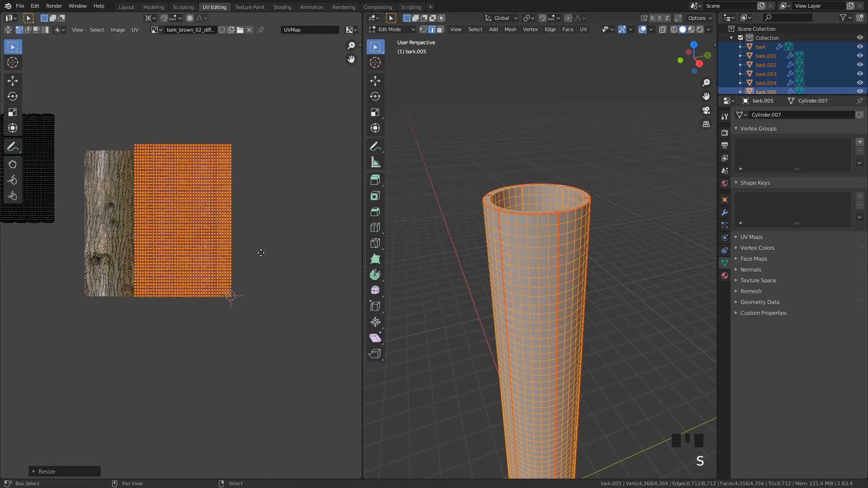
Scale the UV block up further about the 2D cursor until its left edge lines up with the bark image's left edge
scroll(149, 197, "up", 4)
scroll(149, 198, "up", 10)
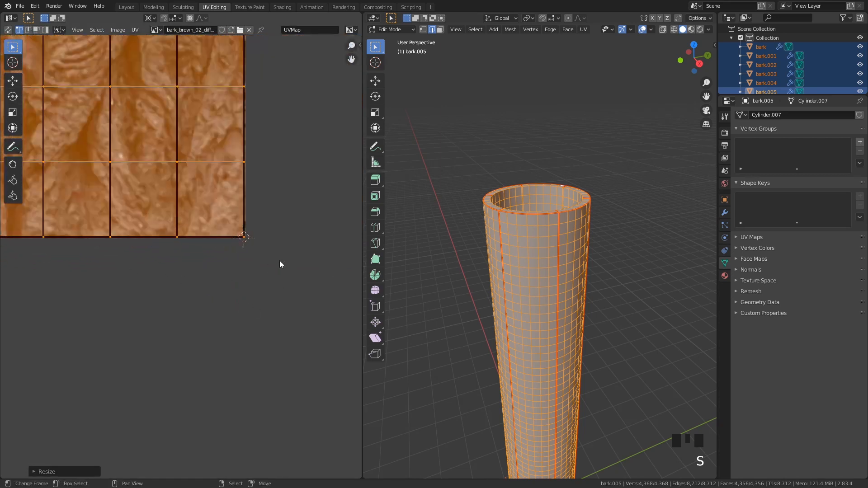
scroll(242, 241, "down", 8)
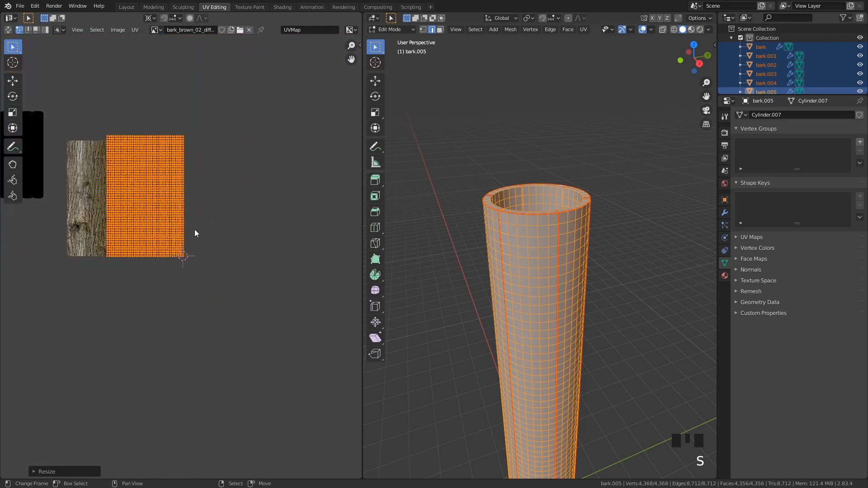
scroll(203, 244, "up", 5, "ctrl")
middle_click_drag(293, 317, 336, 345)
scroll(271, 234, "up", 3)
key("s")
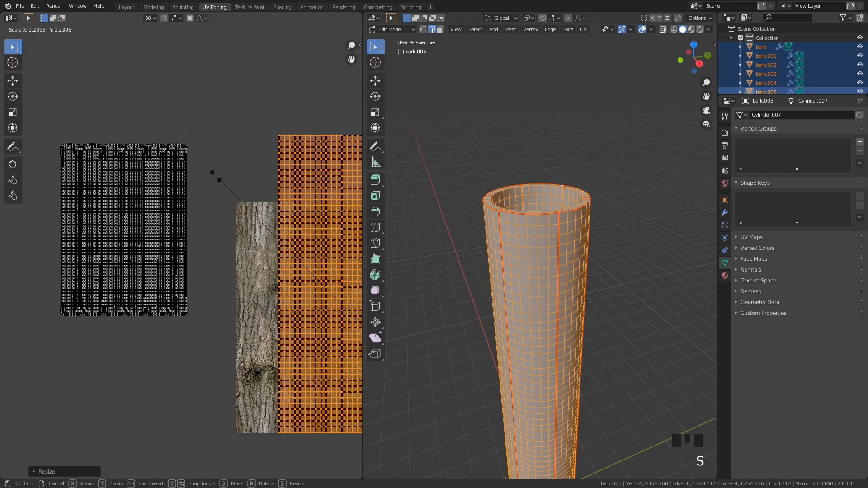
left_click(180, 140)
scroll(228, 290, "up", 6)
scroll(229, 342, "up", 6)
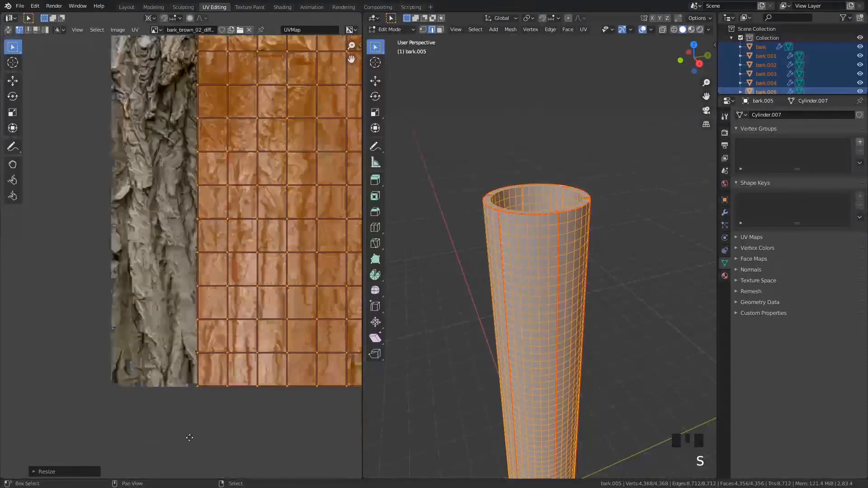
key("s")
left_click(50, 273)
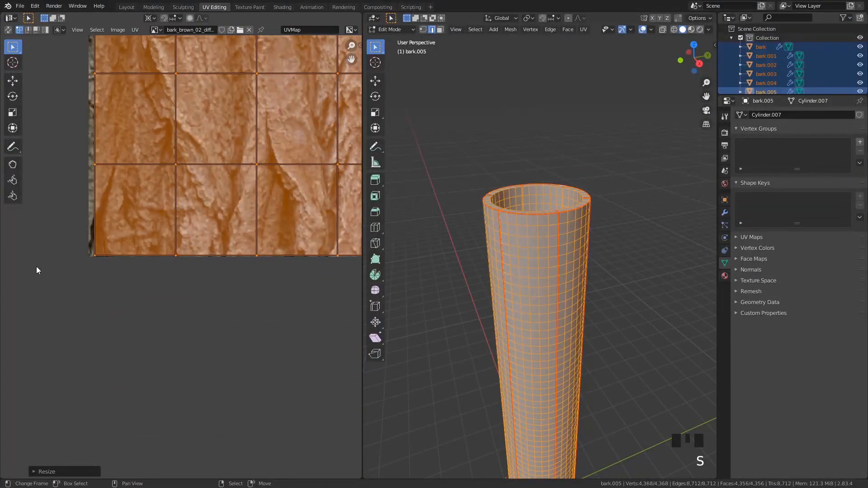
scroll(233, 336, "up", 8)
scroll(252, 338, "up", 2)
key("s")
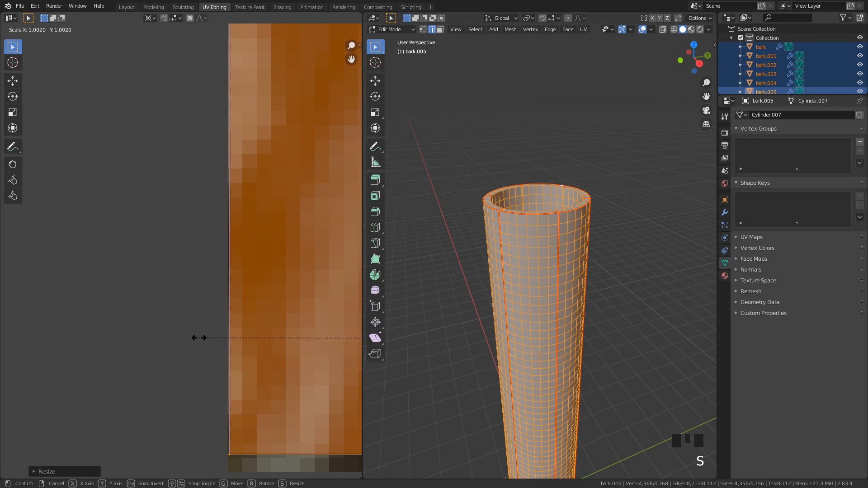
left_click(199, 339)
scroll(214, 354, "down", 8)
scroll(284, 216, "down", 5)
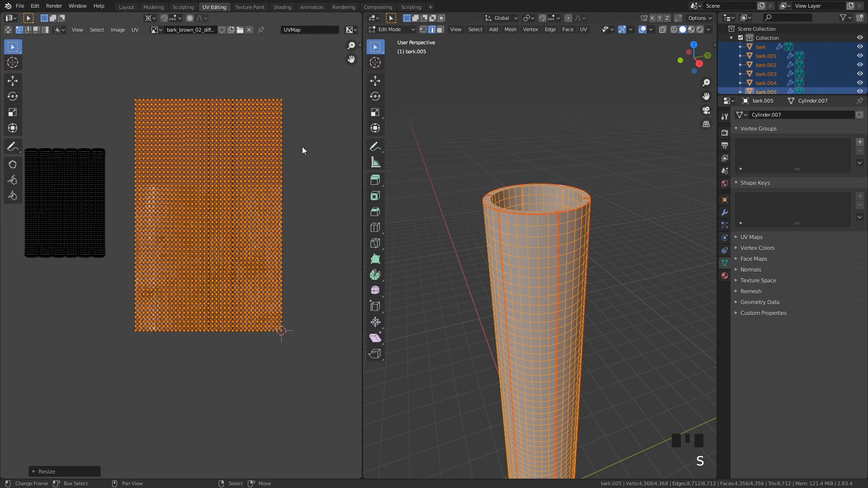
middle_click_drag(234, 245, 239, 291)
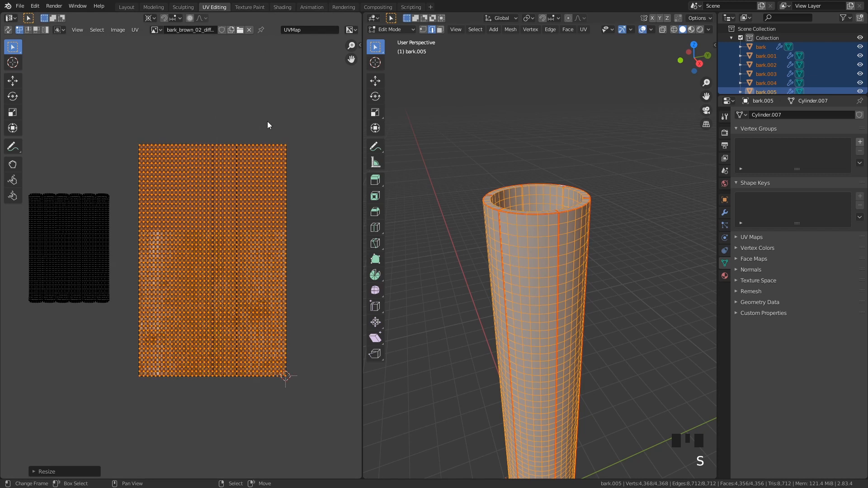
middle_click_drag(188, 323, 222, 230)
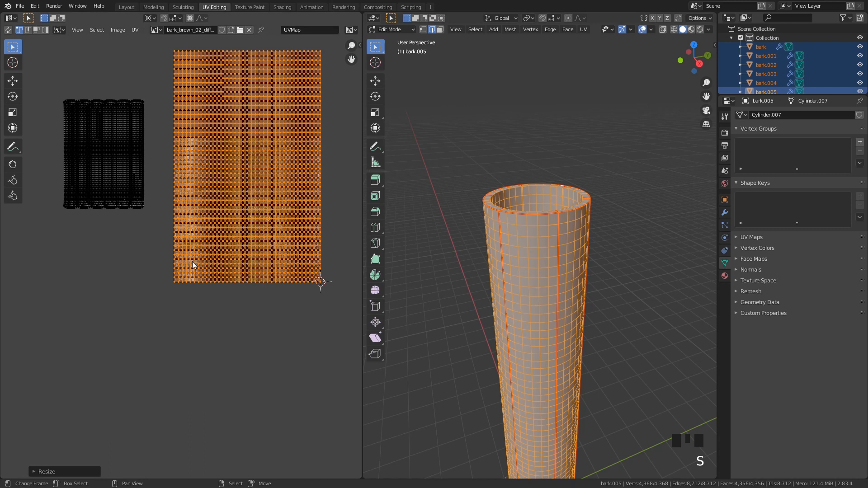
Return the bark strips to Object Mode and show the trunk in Material Preview shading
key("Tab")
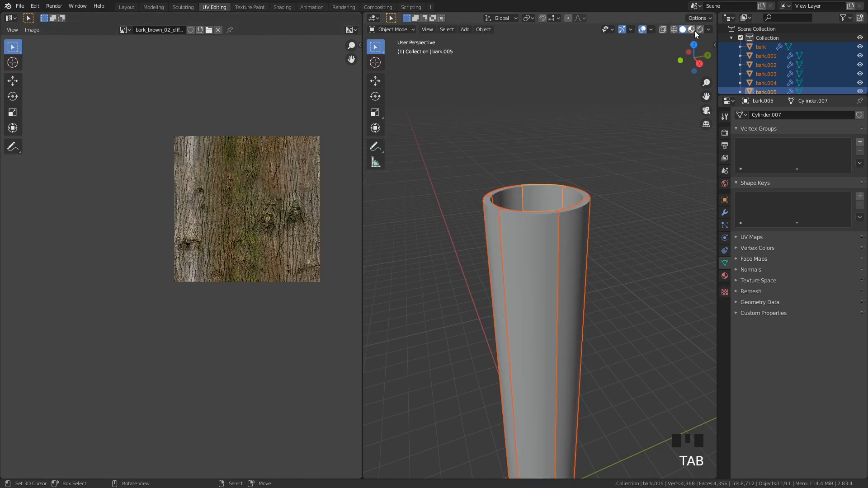
left_click(692, 30)
middle_click_drag(576, 232, 556, 204)
Check the UV placement of individual bark strips by entering and leaving Edit Mode on them one after another
right_click(572, 190)
scroll(533, 204, "up", 2)
key("Tab")
key("Tab")
right_click(556, 205)
key("Tab")
key("Tab")
right_click(581, 246)
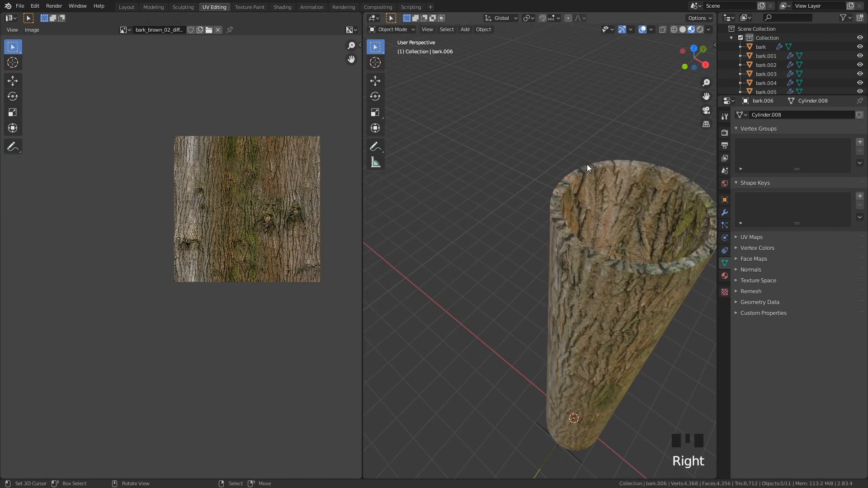
key("Tab")
key("Tab")
key("Tab")
key("Tab")
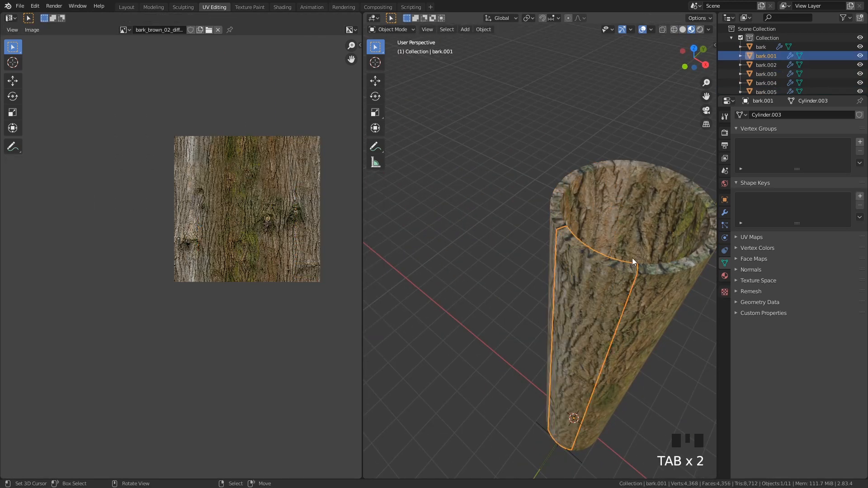
right_click(649, 265)
right_click(650, 264)
key("Tab")
key("Tab")
Compare the UV placement of the neighbouring strips bark.004 and bark.005 by opening each in Edit Mode
right_click(655, 195)
key("Tab")
middle_click_drag(639, 199, 530, 246)
scroll(547, 264, "up", 2)
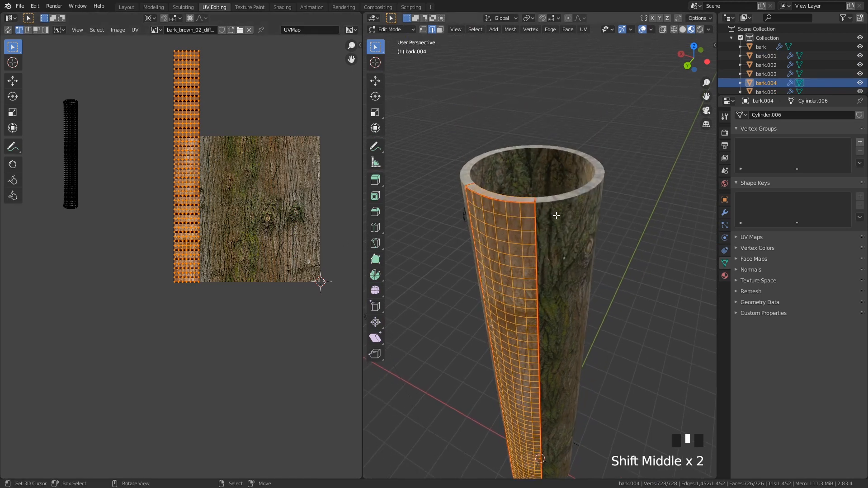
key("Tab")
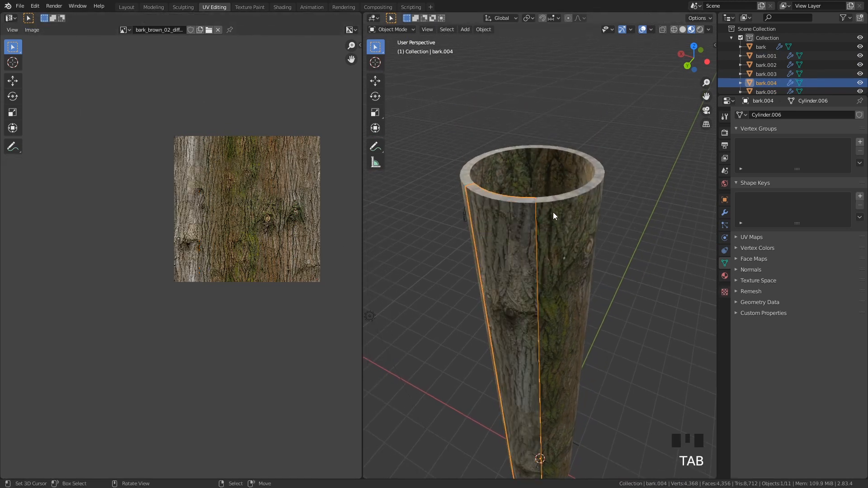
right_click(555, 210)
key("Tab")
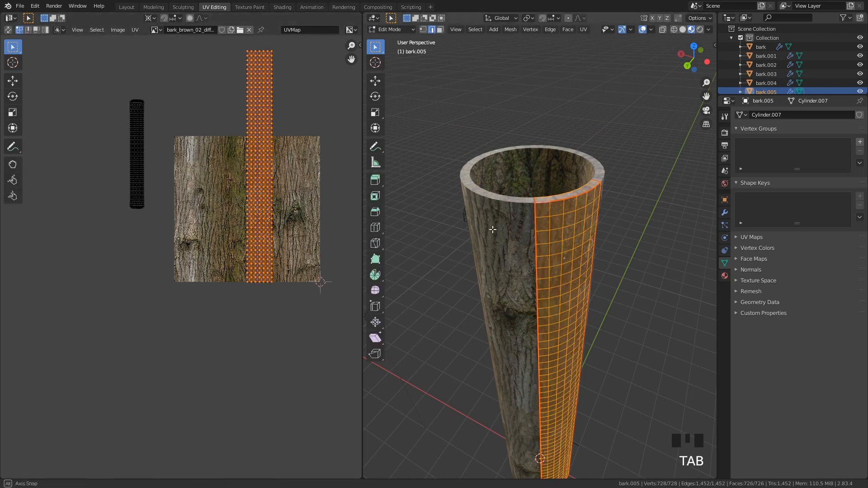
Examine the bark texture up close at the joins between neighbouring strips and check the UV placement of bark.004
key("Tab")
scroll(525, 197, "up", 4)
right_click(569, 181)
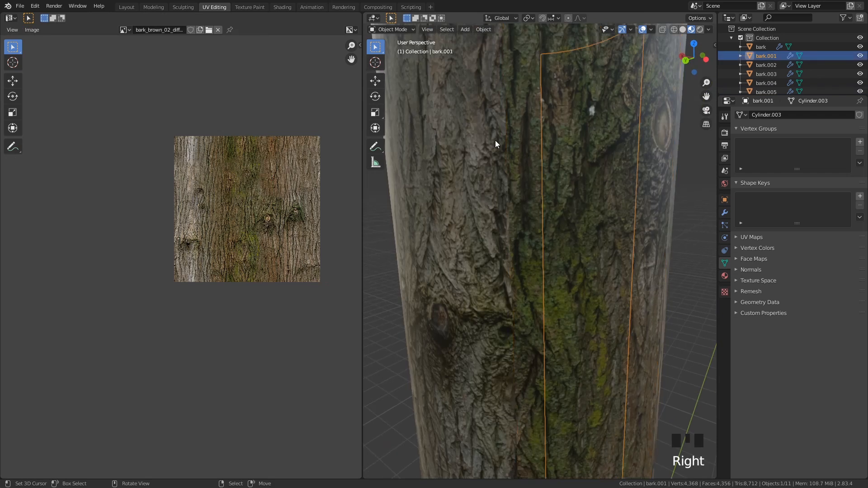
right_click(490, 132)
right_click(459, 126)
right_click(506, 156)
right_click(560, 190)
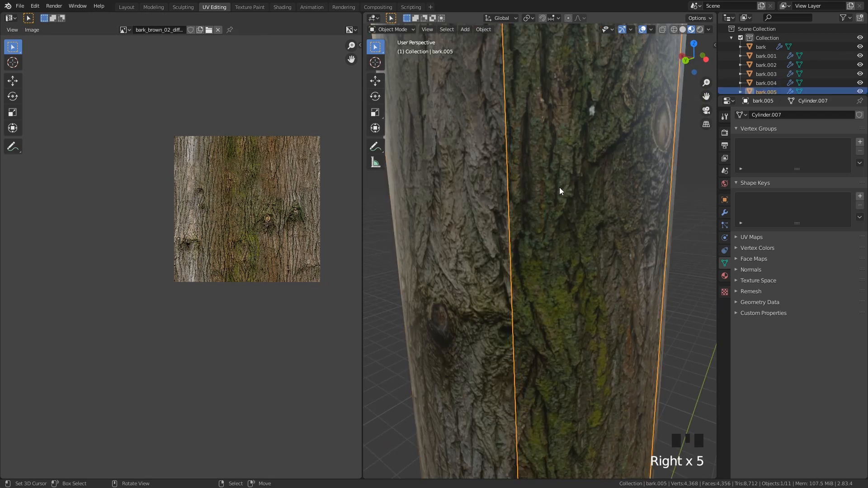
scroll(452, 197, "down", 2)
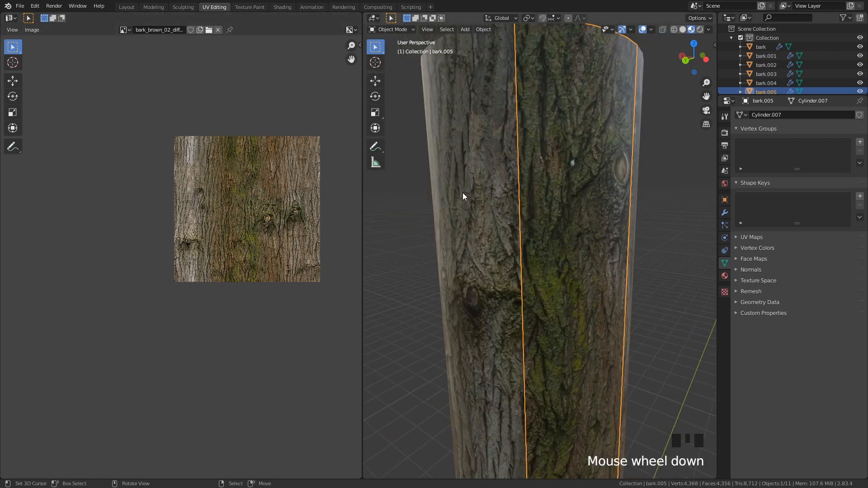
right_click(506, 180)
key("Tab")
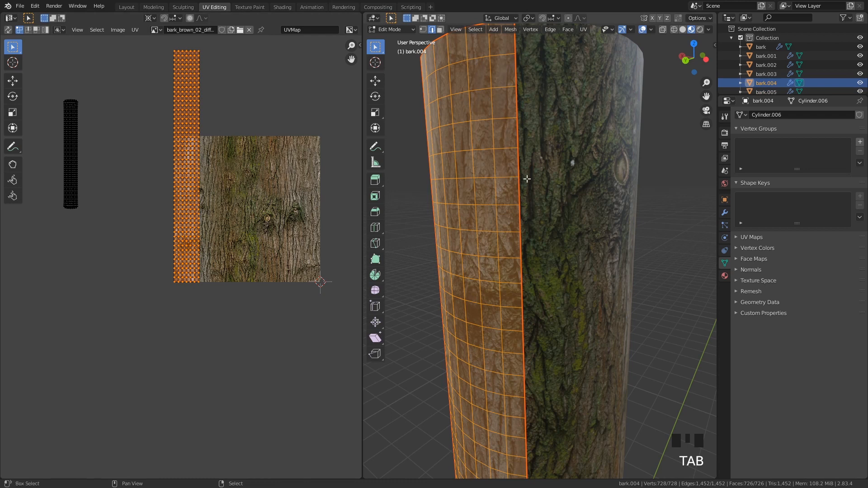
Open bark.004 and bark.005 together in Edit Mode with all their geometry selected
key("Tab")
right_click(476, 131, "shift")
right_click(477, 130)
right_click(570, 136, "shift")
key("Tab")
right_click(578, 135)
key("ctrl+KP_Add")
key("a")
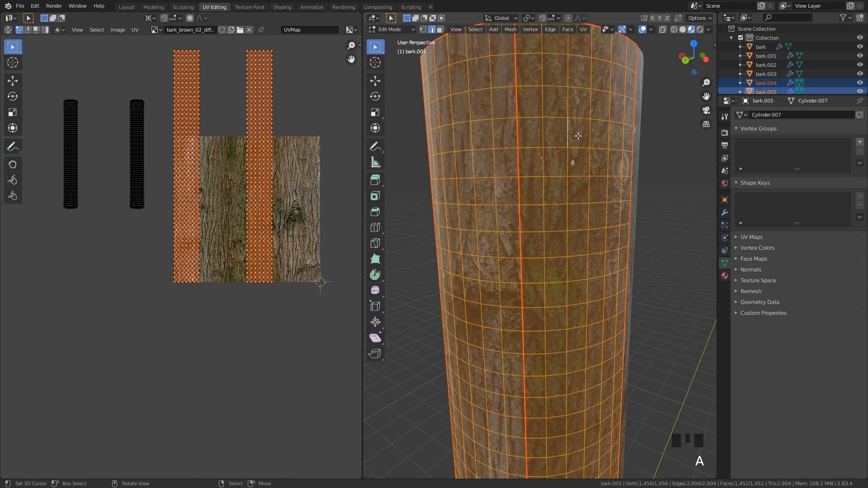
Circle-select the outer UV block of bark.005 and move it along X close beside the UV block of bark.004
right_click(268, 150)
key("c")
scroll(292, 208, "down", 3)
left_click_drag(318, 112, 344, 282)
right_click(354, 195)
scroll(294, 251, "up", 6)
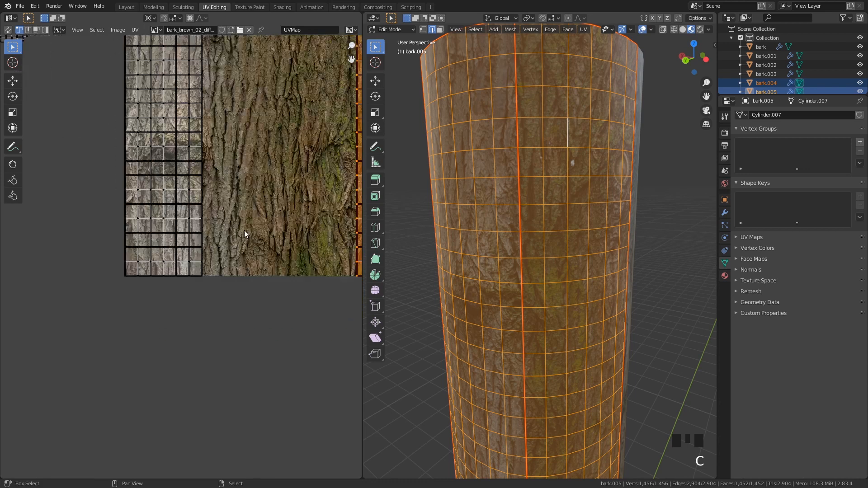
scroll(249, 232, "down", 3)
key("g")
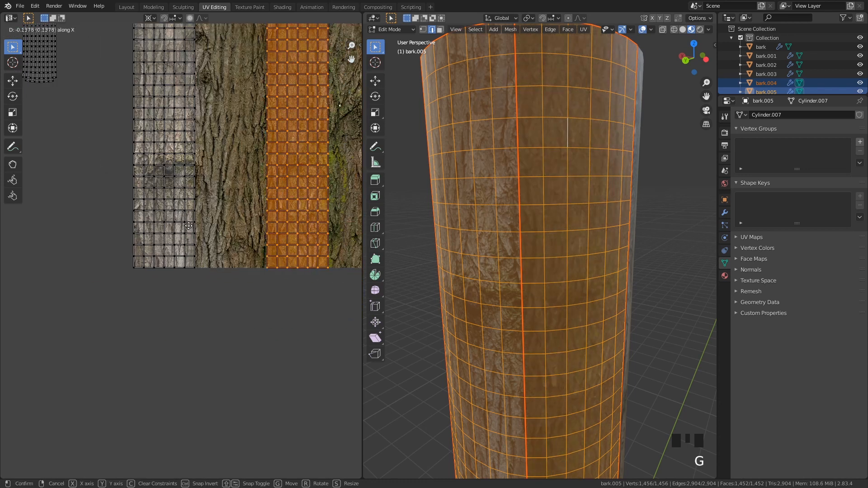
scroll(133, 209, "up", 4)
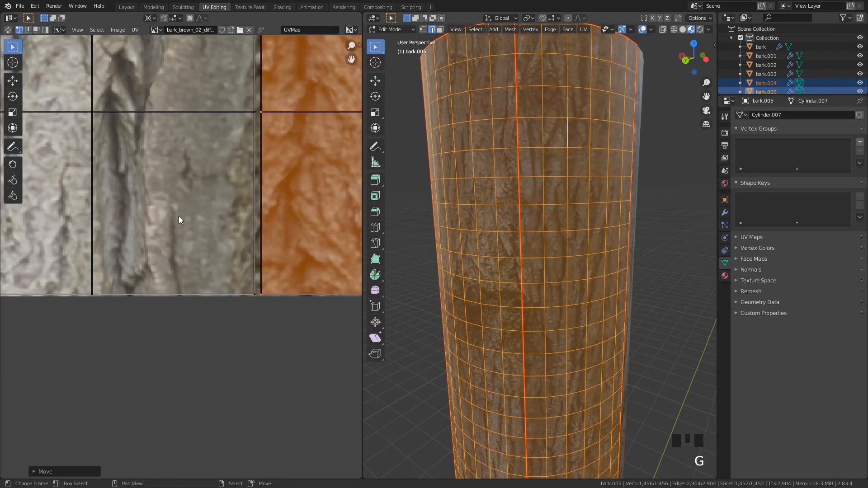
left_click(121, 211)
Nudge the bark.005 UV block along X until its left edge meets bark.004's right edge exactly, and deselect the UVs
scroll(234, 209, "up", 3)
scroll(264, 251, "up", 3)
key("g")
key("x")
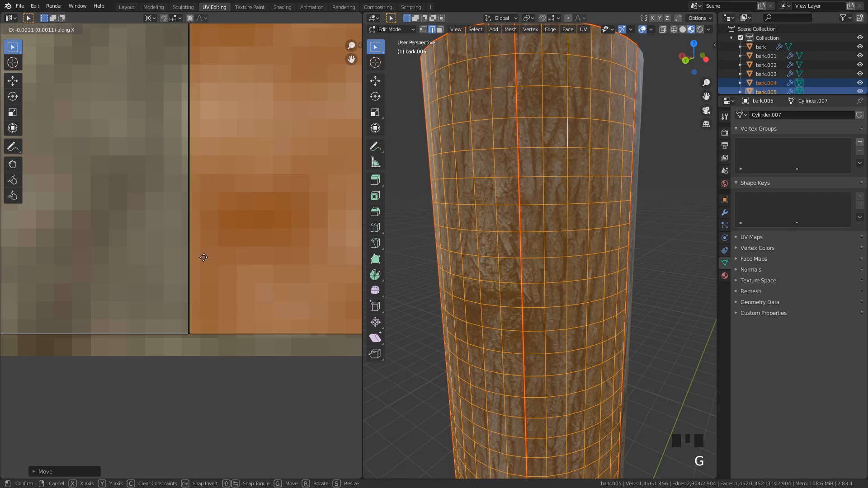
left_click(203, 258)
scroll(207, 272, "up", 6)
middle_click_drag(217, 296, 164, 422)
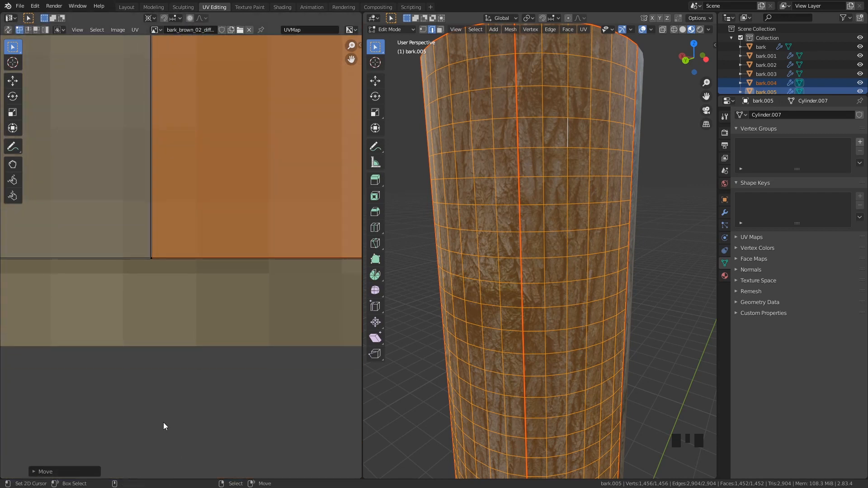
scroll(164, 420, "up", 4)
key("g")
key("x")
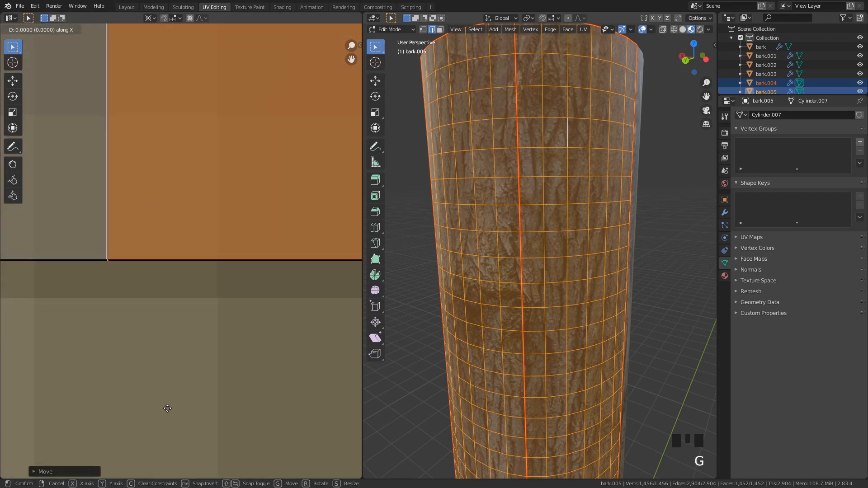
left_click(167, 408)
scroll(249, 275, "down", 10)
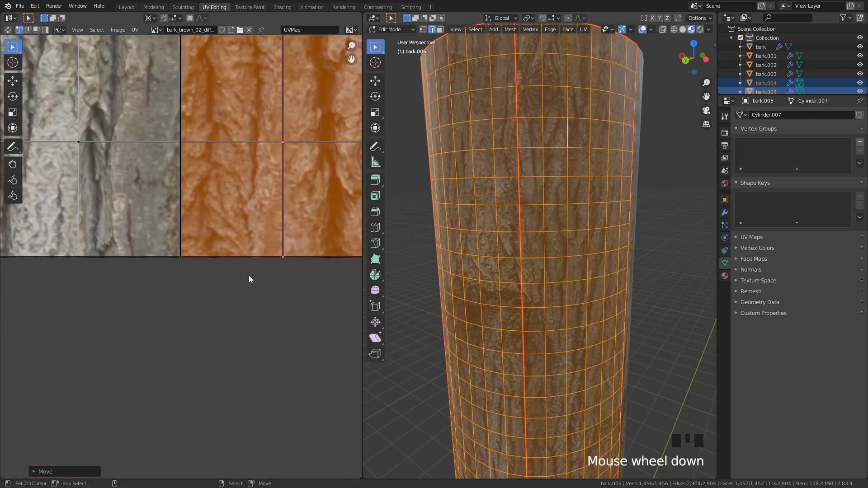
scroll(270, 300, "up", 6)
right_click(288, 208)
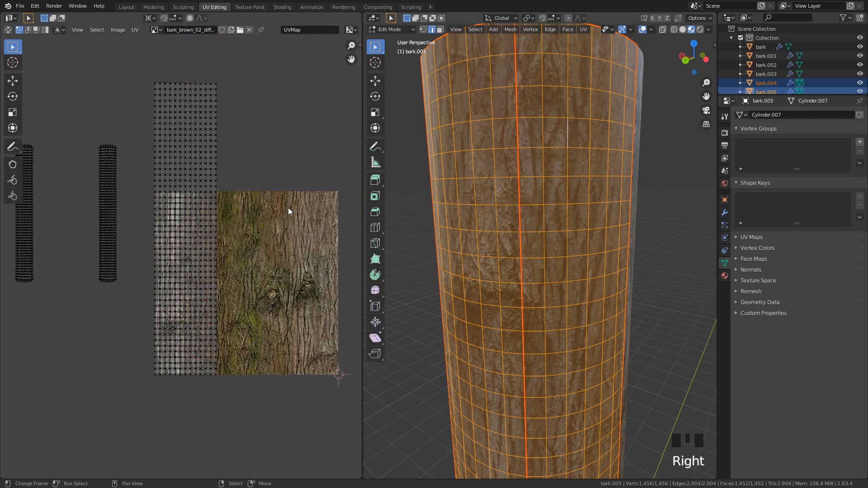
Return to Object Mode, select bark.004, bark.005 and the next strip bark.006, and open all three in Edit Mode
key("Tab")
right_click(556, 211)
right_click(634, 188)
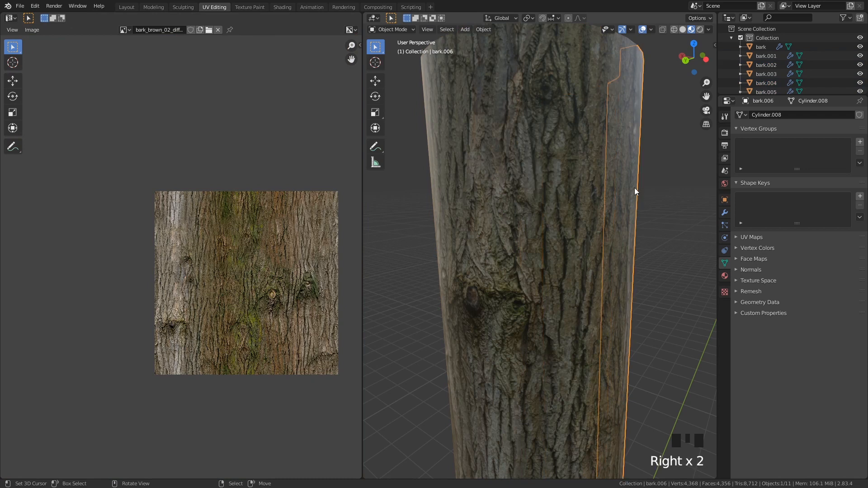
scroll(566, 208, "down", 5)
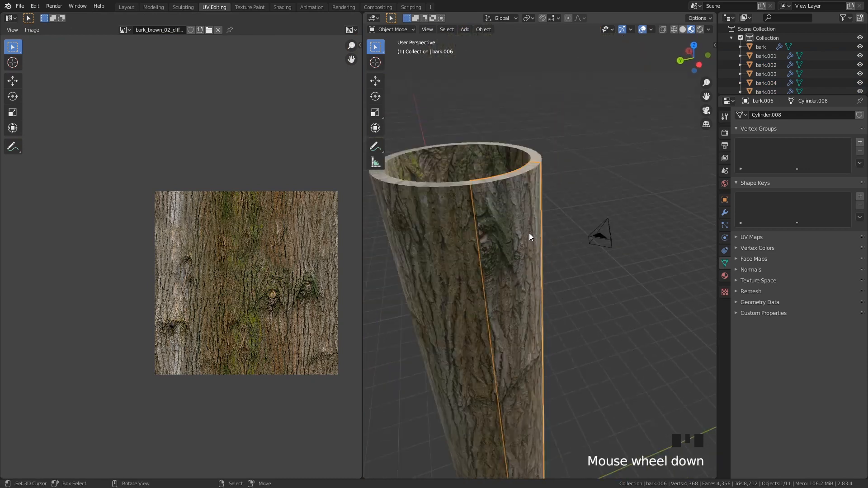
middle_click_drag(529, 233, 519, 238)
right_click(450, 250)
right_click(512, 243, "shift")
right_click(544, 243, "shift")
key("Tab")
middle_click_drag(317, 124, 294, 137)
scroll(306, 164, "down", 2)
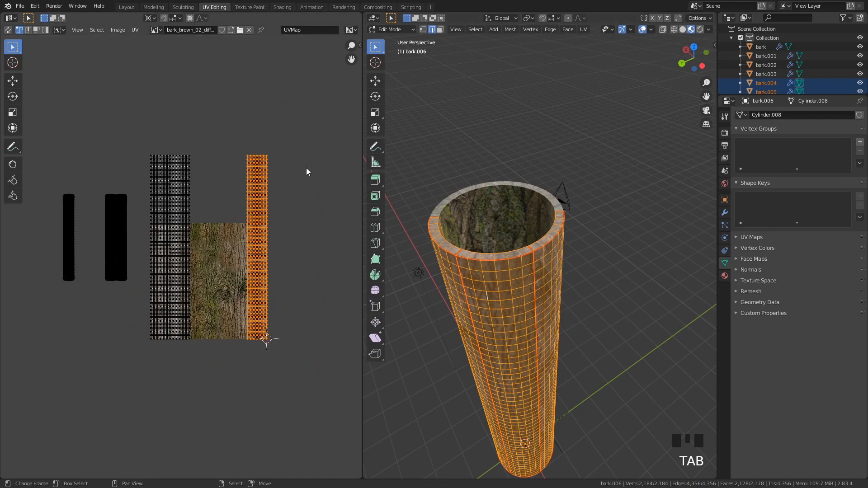
Circle-select the outer UV block of bark.006 and move it along X to the right side of the bark.005 block
right_click(287, 144)
key("c")
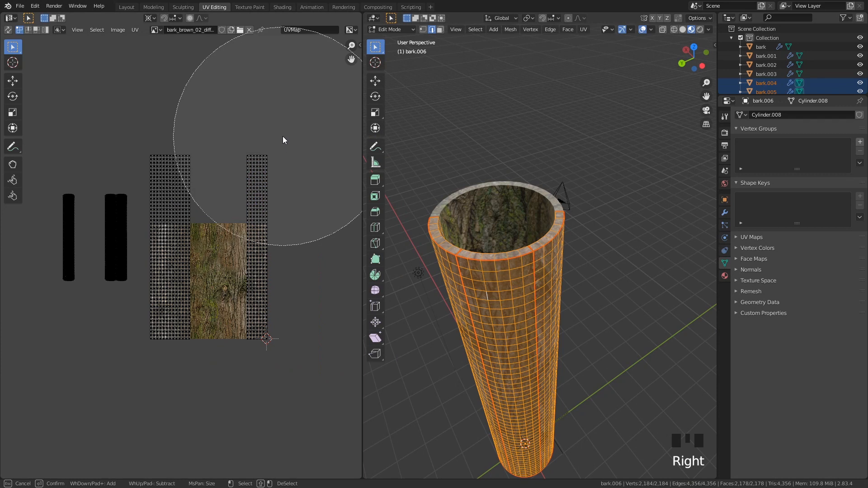
left_click_drag(311, 163, 294, 357)
right_click(295, 358)
key("g")
key("x")
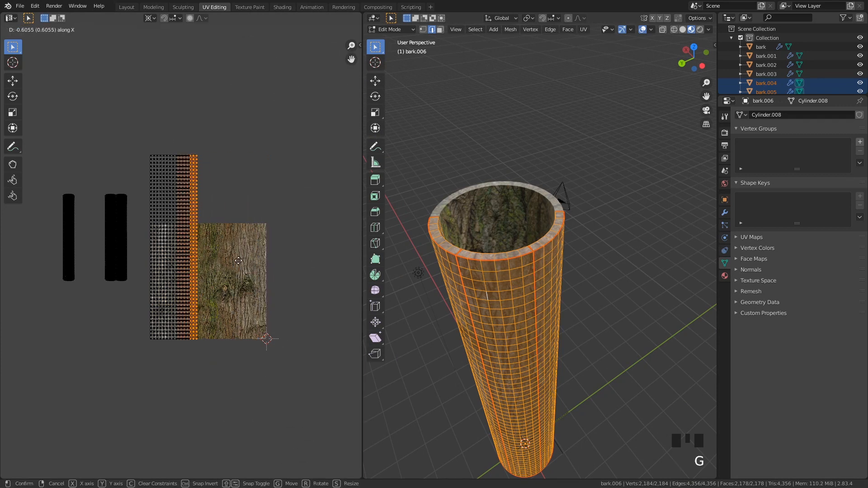
left_click(253, 261)
Fine-tune the bark.006 UV block along X so its left edge sits exactly on the right edge of the bark.005 block
middle_click_drag(190, 352, 210, 313)
scroll(224, 192, "up", 10)
scroll(225, 194, "up", 3)
scroll(209, 312, "up", 3)
scroll(264, 310, "up", 3)
middle_click_drag(263, 310, 254, 357)
key("g")
key("x")
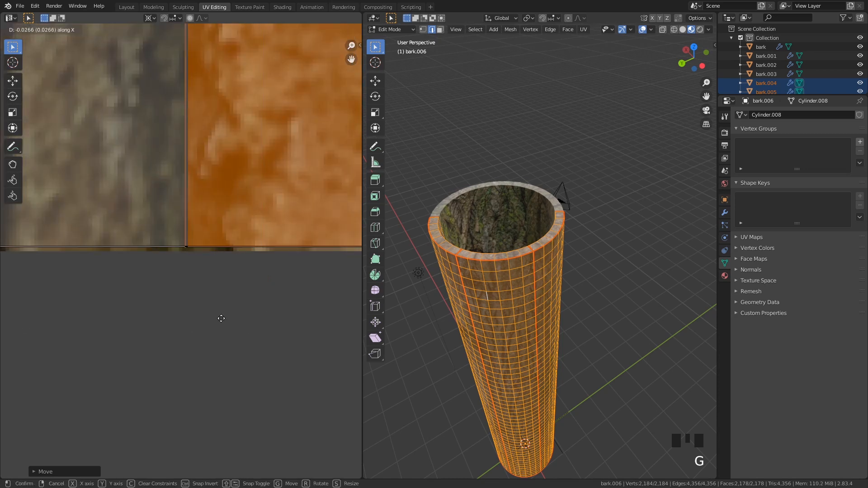
scroll(217, 290, "up", 6)
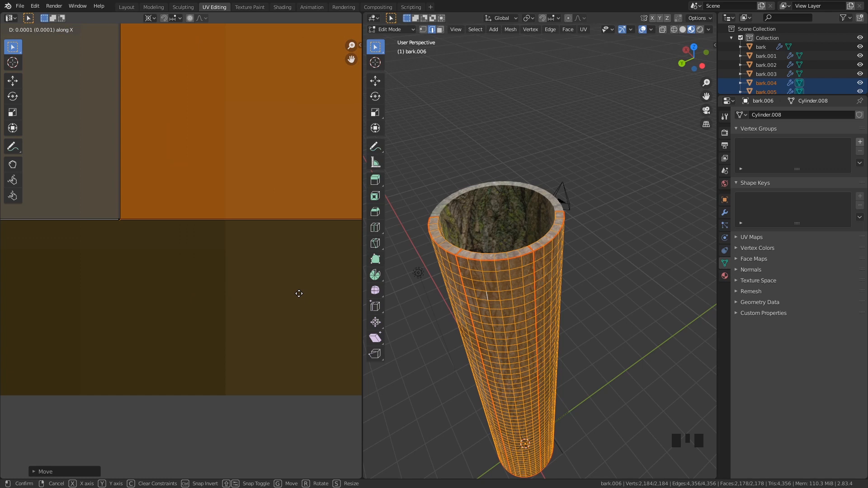
left_click(299, 294)
Add bark.001 to the selected strips in Object Mode and open all four together in Edit Mode
key("Tab")
scroll(298, 294, "down", 15)
right_click(545, 214, "shift")
key("Tab")
scroll(264, 221, "down", 6)
right_click(547, 196)
key("ctrl+KP_Add")
key("ctrl+KP_Add")
key("ctrl+KP_Add")
key("ctrl+KP_Add")
key("ctrl+KP_Add")
key("ctrl+KP_Add")
key("ctrl+KP_Add")
key("ctrl+KP_Add")
key("ctrl+KP_Add")
key("ctrl+KP_Add")
key("ctrl+KP_Add")
key("ctrl+KP_Add")
key("ctrl+KP_Add")
key("ctrl+KP_Add")
key("ctrl+KP_Add")
key("ctrl+KP_Add")
key("ctrl+KP_Add")
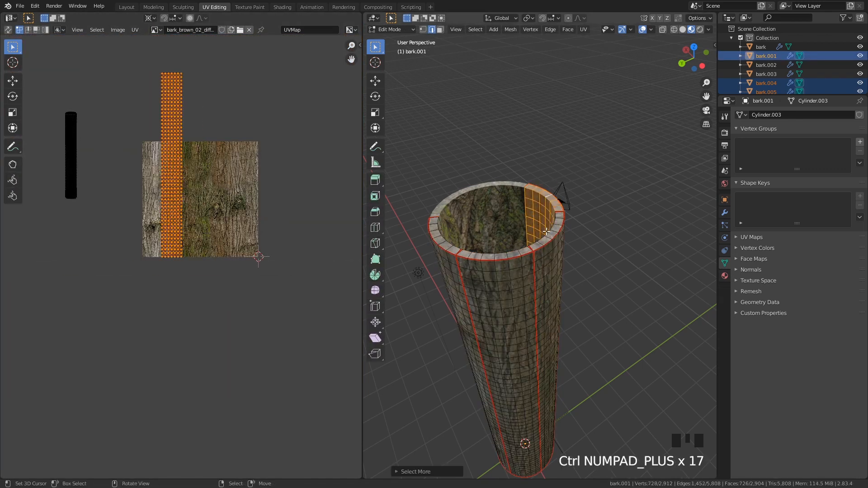
key("a")
Grow the selection from bark.001's top edge over the whole strip and move its UVs along X clear of the other blocks
right_click(543, 194, "alt")
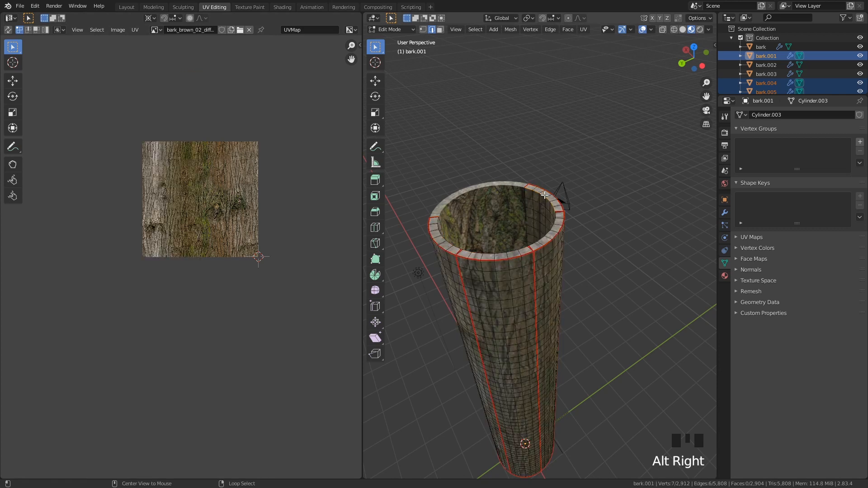
key("ctrl+KP_Add")
key("ctrl+KP_Add")
key("ctrl+KP_Add")
key("ctrl+KP_Add")
key("ctrl+KP_Add")
key("ctrl+KP_Add")
key("ctrl+KP_Add")
key("ctrl+KP_Add")
key("ctrl+KP_Add")
key("ctrl+KP_Add")
key("ctrl+KP_Add")
key("ctrl+KP_Add")
key("ctrl+KP_Add")
key("ctrl+KP_Add")
key("ctrl+KP_Add")
key("ctrl+KP_Add")
key("ctrl+KP_Add")
key("ctrl+KP_Add")
key("ctrl+KP_Add")
key("ctrl+KP_Add")
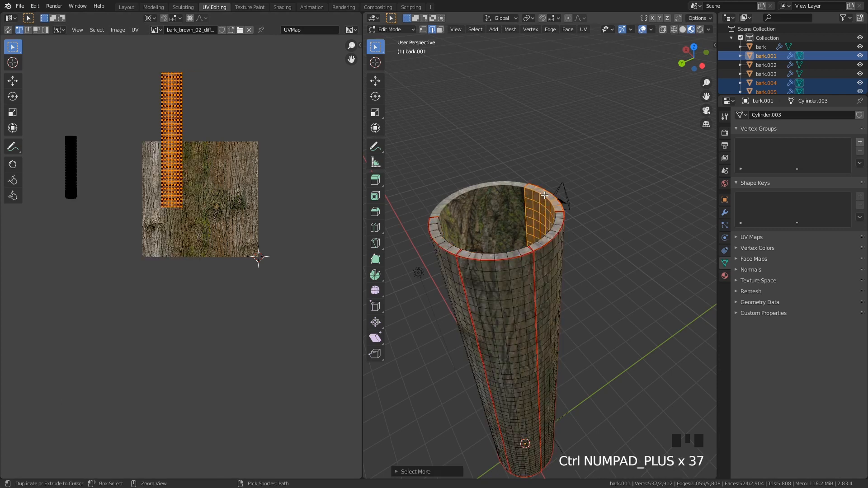
key("g")
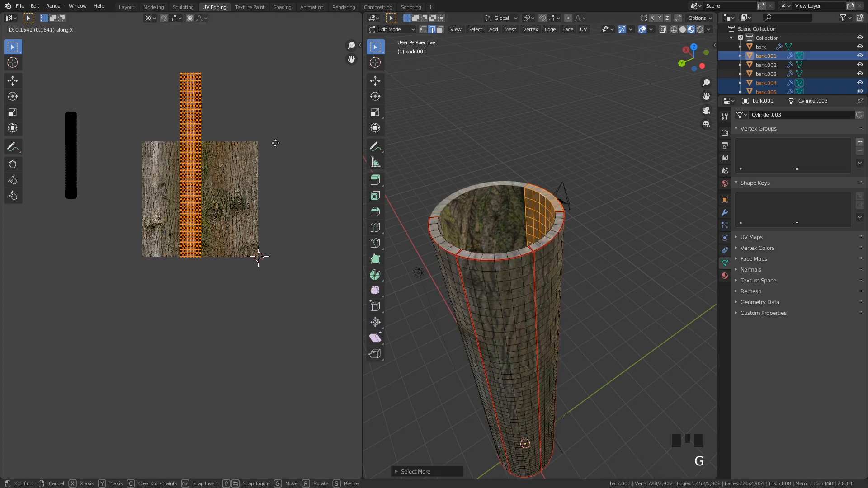
left_click(314, 139)
Select the whole mesh of all four strips, then grow a selection over bark.001's outer UV block and move it along X beside the bark.006 block
key("a")
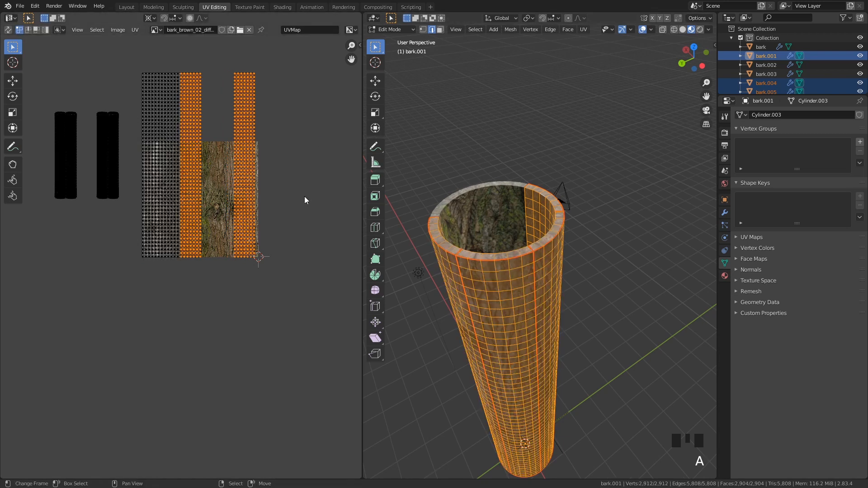
right_click(248, 143, "alt")
key("ctrl+KP_Add")
key("ctrl+KP_Add")
key("ctrl+KP_Add")
key("ctrl+KP_Add")
key("ctrl+KP_Add")
key("ctrl+KP_Add")
key("ctrl+KP_Add")
key("ctrl+KP_Add")
key("ctrl+KP_Add")
key("ctrl+KP_Add")
key("ctrl+KP_Add")
key("ctrl+KP_Add")
key("ctrl+KP_Add")
key("ctrl+KP_Add")
key("g")
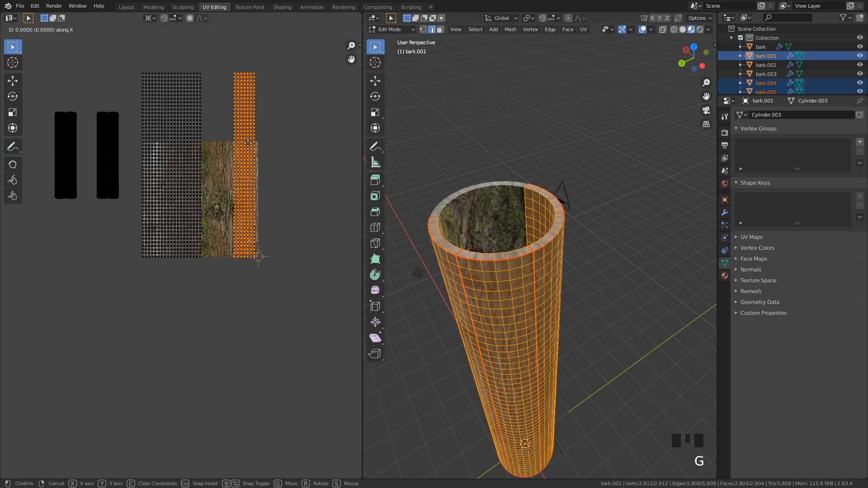
left_click(220, 144)
Fine-tune the bark.001 UV block along X so its left edge sits exactly on the right edge of the bark.006 block
scroll(306, 275, "up", 8)
scroll(180, 277, "up", 8)
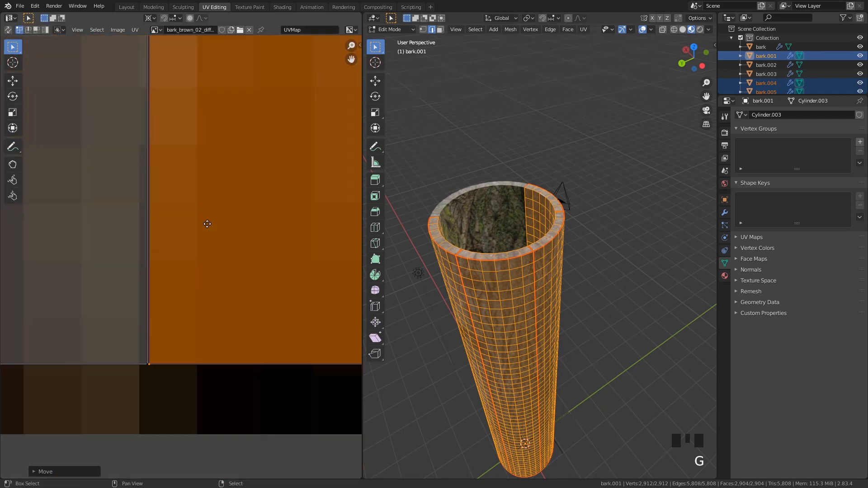
left_click(209, 236)
Add bark.002 to the selected strips in Object Mode and open all five together in Edit Mode
scroll(536, 221, "down", 7)
scroll(182, 252, "down", 20)
key("Tab")
right_click(526, 235, "shift")
key("Tab")
Grow the selection from bark.002's top edge over the whole strip and move its UVs clear of the other blocks
right_click(527, 228)
key("ctrl+KP_Add")
key("ctrl+KP_Add")
key("ctrl+KP_Add")
key("ctrl+KP_Add")
key("ctrl+KP_Add")
key("ctrl+KP_Add")
key("ctrl+KP_Add")
key("ctrl+KP_Add")
key("ctrl+KP_Add")
key("ctrl+KP_Add")
key("ctrl+KP_Add")
key("ctrl+KP_Add")
key("ctrl+KP_Add")
key("ctrl+KP_Add")
key("ctrl+KP_Add")
key("ctrl+KP_Add")
key("ctrl+KP_Add")
key("ctrl+KP_Add")
key("ctrl+KP_Add")
key("ctrl+KP_Add")
key("ctrl+KP_Add")
key("ctrl+KP_Add")
key("ctrl+KP_Add")
key("ctrl+KP_Add")
key("ctrl+KP_Add")
key("g")
Select all five strips' meshes, then grow a selection over bark.002's outer UV block and move it to the right side of the bark.001 block
key("a")
right_click(267, 227)
key("ctrl+KP_Add")
key("ctrl+KP_Add")
key("ctrl+KP_Add")
key("ctrl+KP_Add")
key("ctrl+KP_Add")
key("ctrl+KP_Add")
key("ctrl+KP_Add")
key("ctrl+KP_Add")
key("ctrl+KP_Add")
key("ctrl+KP_Add")
key("ctrl+KP_Add")
key("ctrl+KP_Add")
key("ctrl+KP_Add")
key("ctrl+KP_Add")
key("ctrl+KP_Add")
key("ctrl+KP_Add")
key("ctrl+KP_Add")
key("ctrl+KP_Add")
key("g")
left_click(230, 223)
Fine-tune the bark.002 UV block along X so its left edge meets the right edge of the bark.001 block
scroll(231, 223, "up", 5)
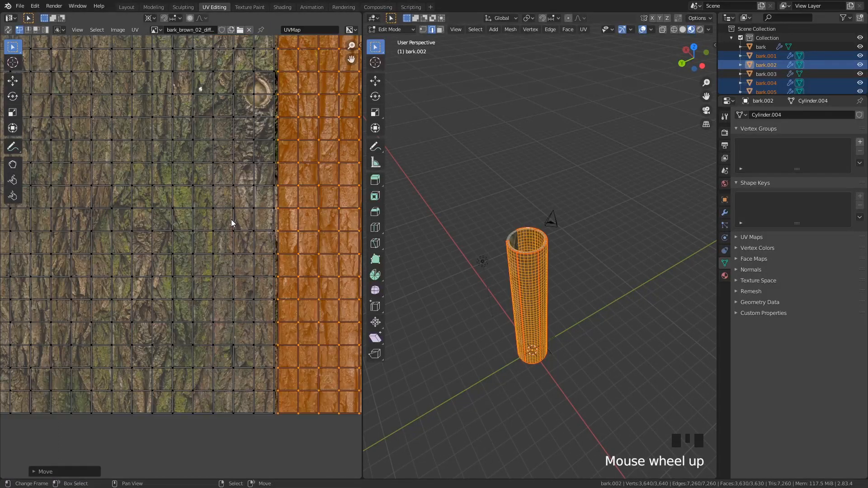
scroll(231, 223, "up", 3)
key("g")
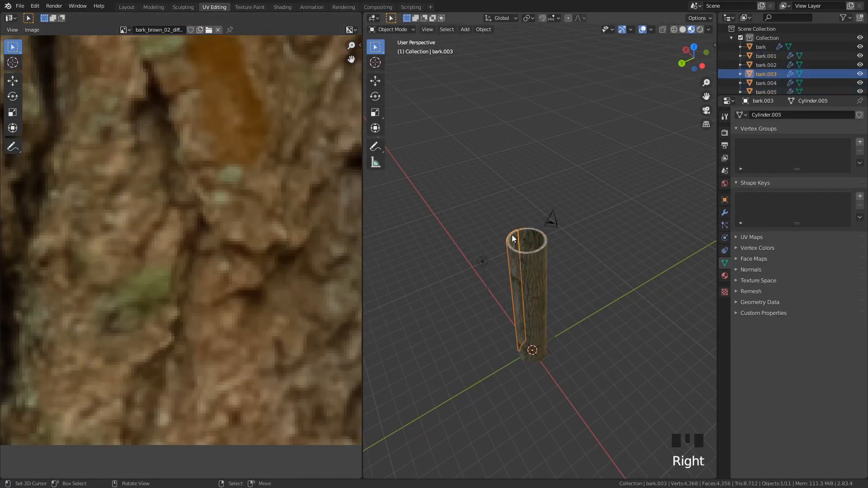
Move bark.003's UVs along X clear of the other blocks and open all six strips together in Edit Mode
scroll(255, 264, "down", 10)
key("a")
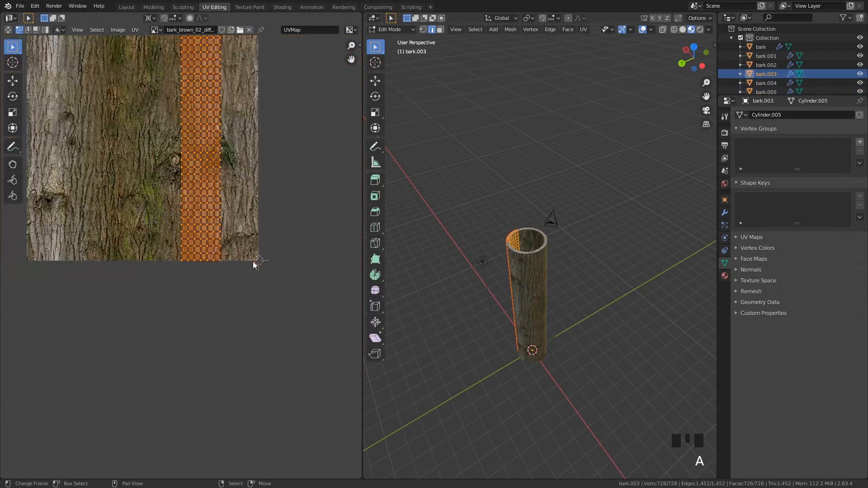
key("Tab")
right_click(513, 254, "shift")
right_click(513, 253, "shift")
right_click(513, 253, "shift")
right_click(513, 253, "shift")
right_click(513, 254, "shift")
key("Tab")
Grow the UV selection over bark.003's outer block and move it along X to the right side of the bark.002 block
key("ctrl+KP_Add")
key("ctrl+KP_Add")
key("ctrl+KP_Add")
key("ctrl+KP_Add")
key("ctrl+KP_Add")
key("ctrl+KP_Add")
key("ctrl+KP_Add")
key("ctrl+KP_Add")
key("ctrl+KP_Add")
key("ctrl+KP_Add")
key("ctrl+KP_Add")
key("ctrl+KP_Add")
key("ctrl+KP_Add")
key("ctrl+KP_Add")
key("ctrl+KP_Add")
key("ctrl+KP_Add")
key("ctrl+KP_Add")
key("ctrl+KP_Add")
key("ctrl+KP_Add")
key("ctrl+KP_Add")
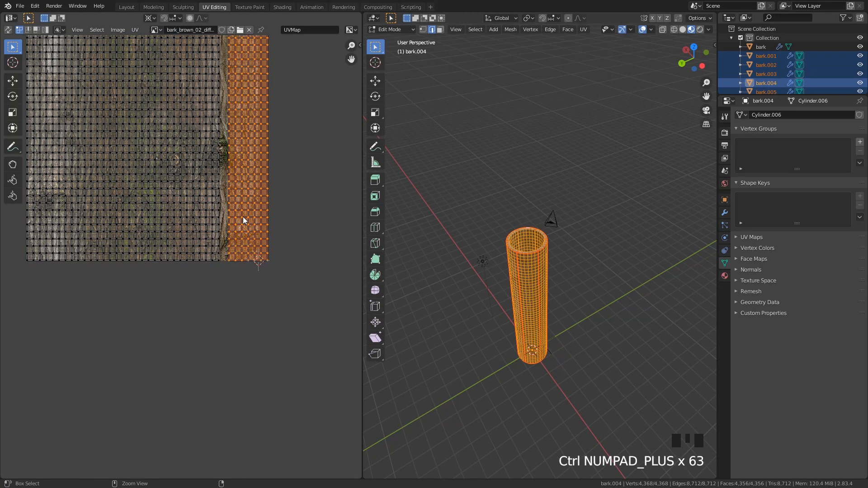
scroll(224, 280, "up", 7)
key("g")
left_click(268, 221)
Fine-tune the bark.003 UV block along X so its left edge sits exactly on the right edge of the bark.002 block
scroll(209, 165, "up", 9)
key("g")
left_click(176, 308)
Circle-select the combined outer UV blocks of all six strips, leaving the inner blocks unselected
scroll(176, 308, "down", 5)
middle_click_drag(280, 300, 241, 298)
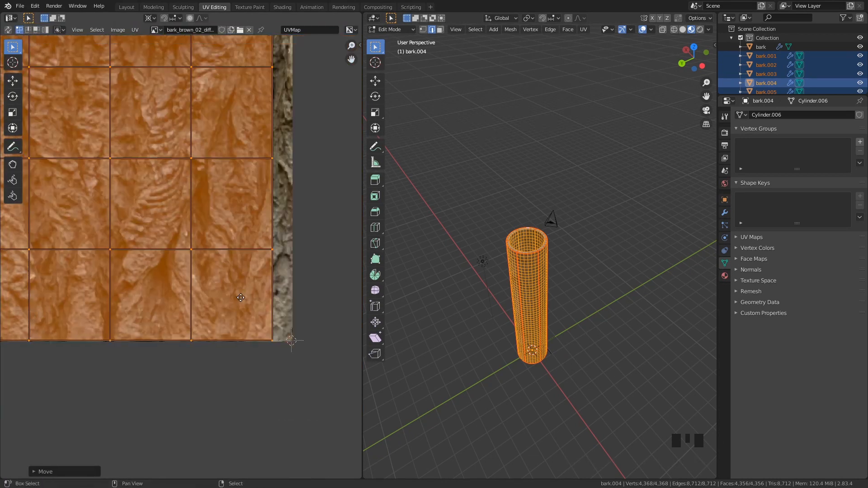
scroll(240, 302, "down", 14)
right_click(158, 320)
key("c")
left_click_drag(242, 291, 145, 108)
scroll(177, 258, "up", 1)
scroll(176, 257, "down", 4)
key("c")
middle_click_drag(60, 212, 62, 244)
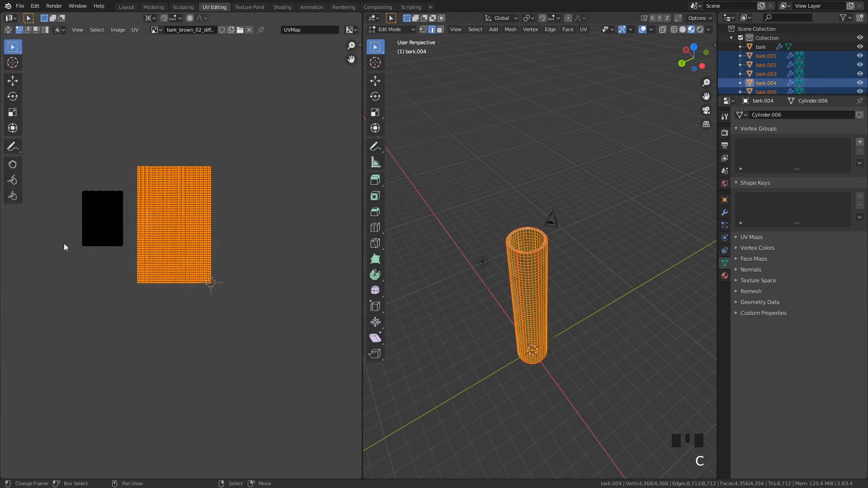
Snap the 2D cursor to the bottom-left corner vertex of the larger bark UV island
scroll(240, 294, "up", 6)
middle_click_drag(145, 370, 353, 368)
right_click(126, 293)
key("shift+s")
left_click(90, 344)
Reselect the larger UV island and scale it from the 2D cursor to match the bark image's width
scroll(153, 253, "down", 5)
key("c")
left_click_drag(204, 230, 196, 150)
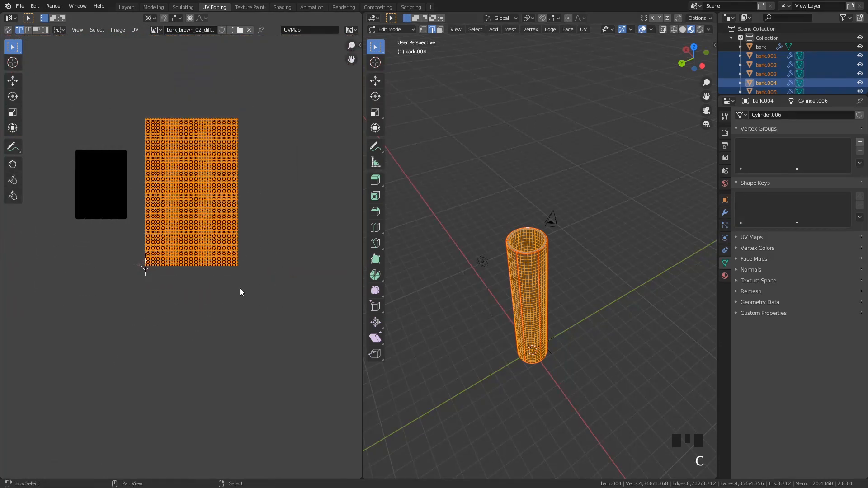
scroll(240, 289, "up", 8)
key("s")
left_click(273, 140)
scroll(235, 135, "up", 15)
key("s")
key("s")
key("s")
left_click(193, 252)
Compare the scaled UV island with the bark image, switching between Object Mode and Edit Mode
key("Tab")
scroll(194, 252, "down", 1)
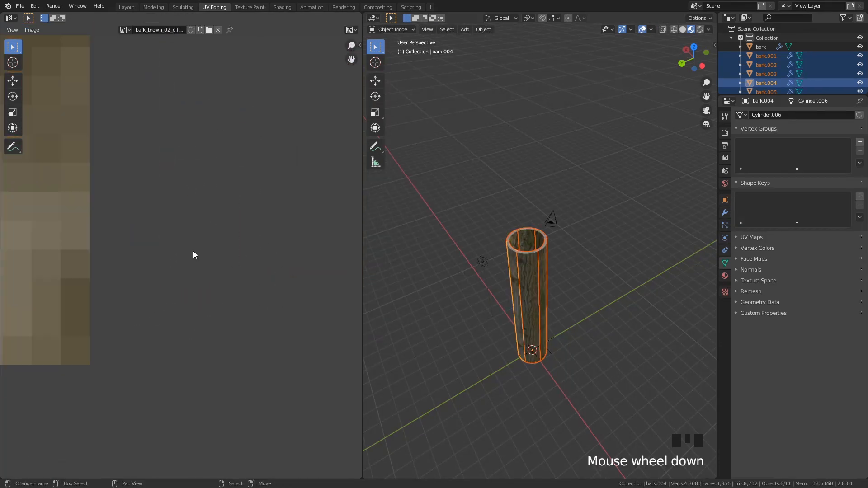
scroll(194, 251, "down", 6)
key("Tab")
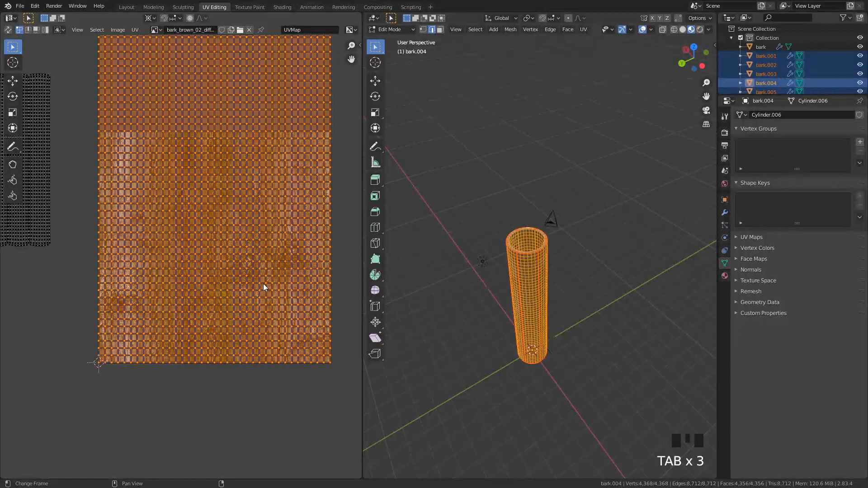
scroll(216, 256, "down", 4)
middle_click_drag(216, 256, 228, 272)
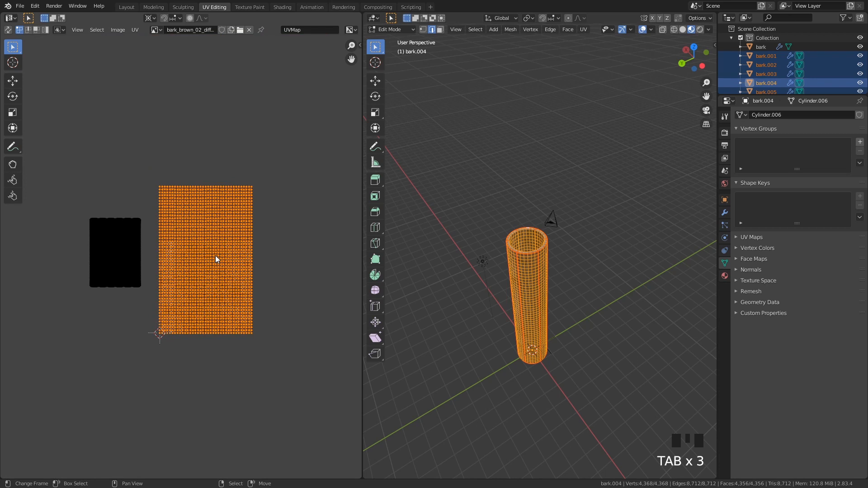
scroll(237, 257, "up", 3)
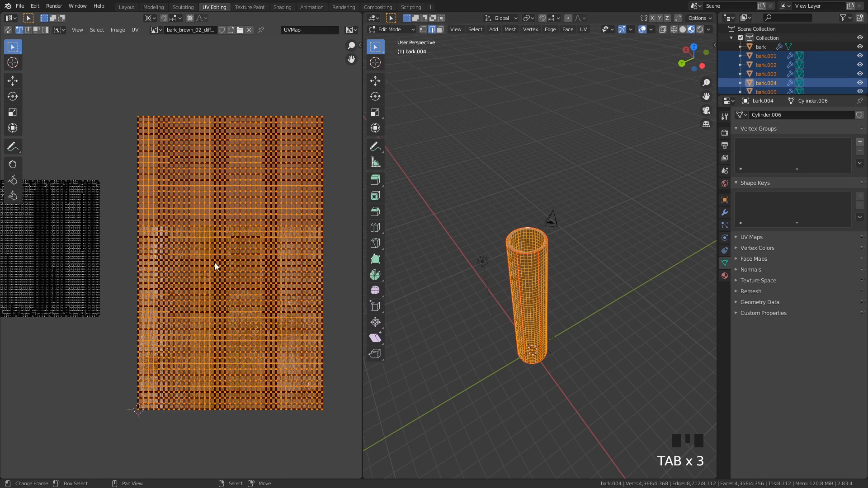
Select only the smaller UV island and scale it up from the 2D cursor
right_click(343, 273)
scroll(211, 256, "down", 2)
scroll(181, 257, "down", 1)
key("c")
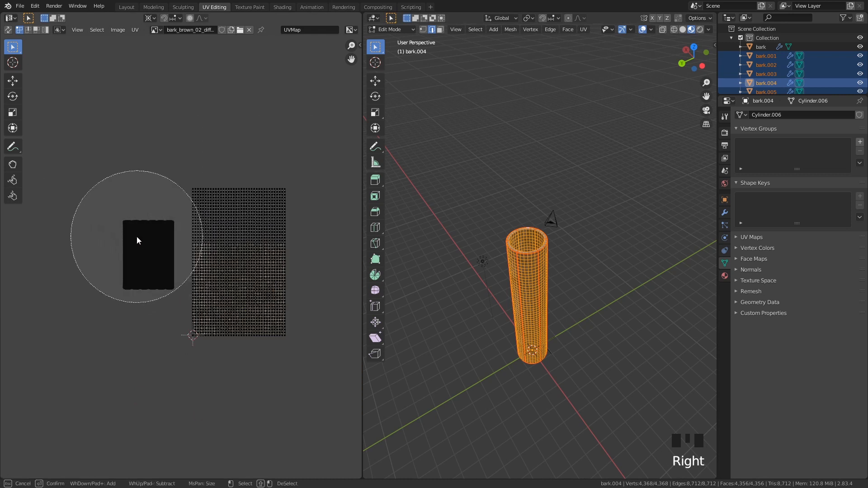
left_click_drag(120, 236, 117, 276)
right_click(117, 276)
key("s")
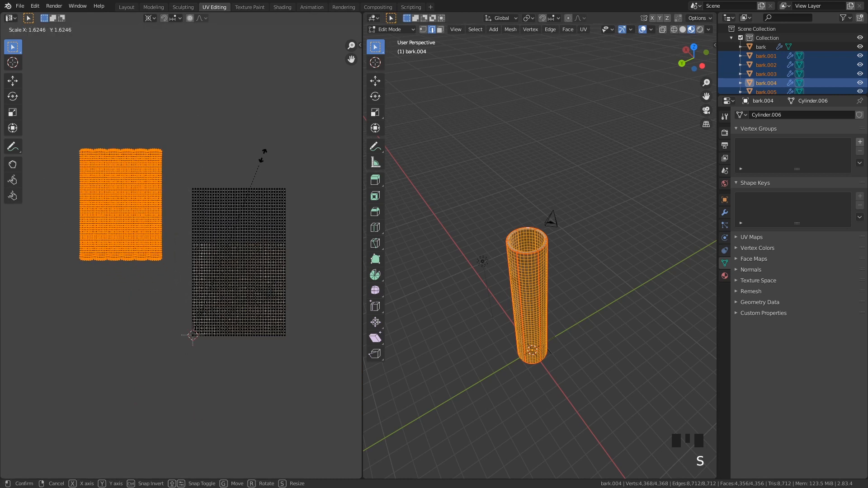
left_click(300, 131)
Move the smaller UV island directly beside the larger one and scale it to about the same height
key("g")
left_click(328, 202)
key("s")
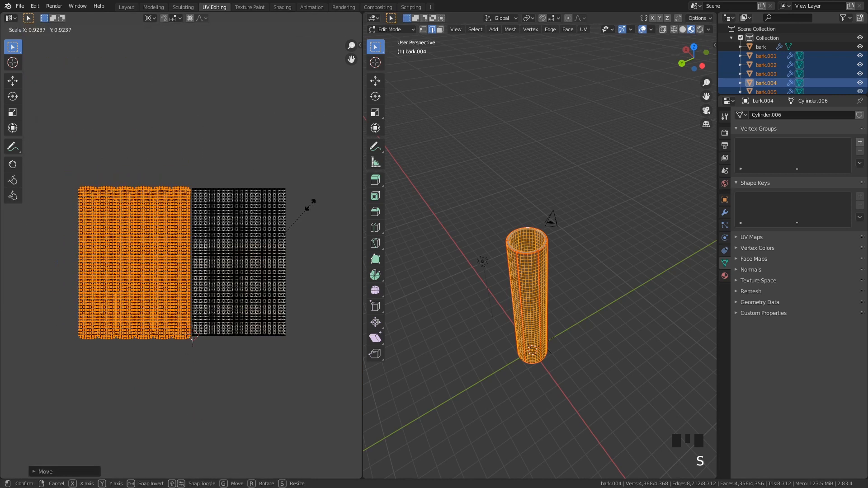
left_click(311, 207)
Return to Object Mode, deselect everything and inspect the bark texture on the trunk's rim, inside and outer surface
key("Tab")
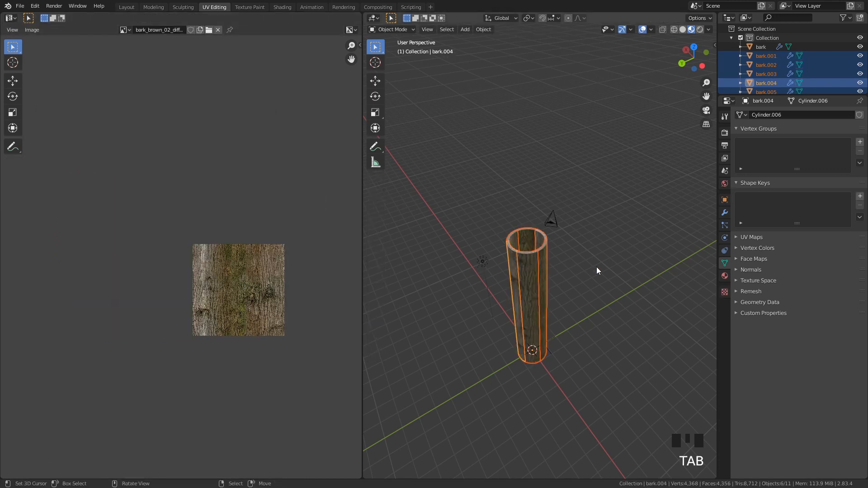
key("Tab")
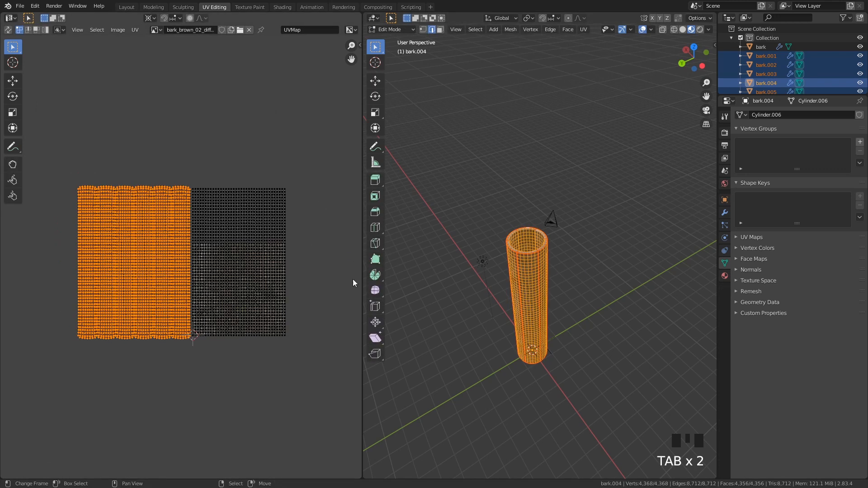
key("Tab")
scroll(607, 275, "up", 2)
left_click(607, 276)
middle_click_drag(607, 275, 584, 308)
scroll(570, 285, "up", 5)
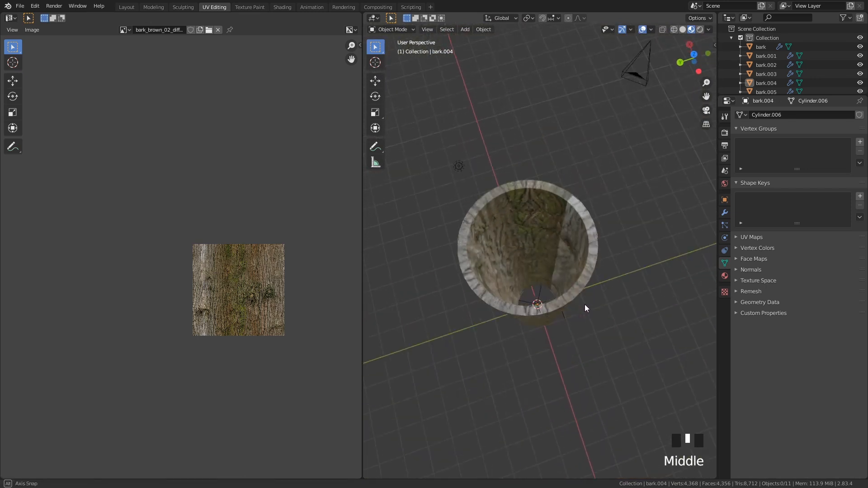
middle_click_drag(530, 287, 569, 259)
Add a mesh cylinder at the base of the hollow bark trunk
key("shift+a")
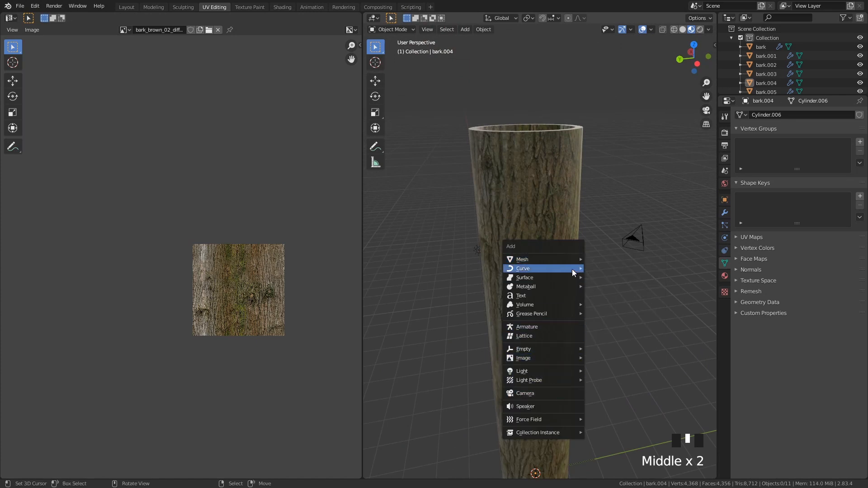
mouse_move(572, 262)
left_click(617, 305)
scroll(600, 297, "down", 3)
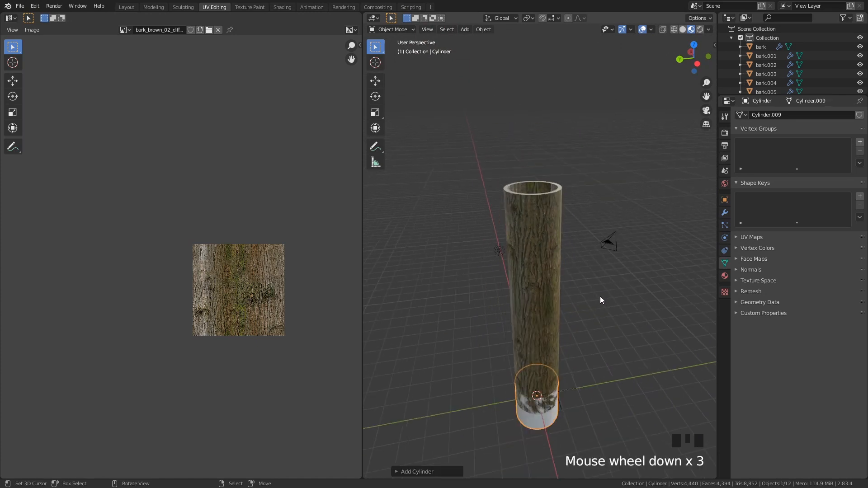
middle_click_drag(601, 300, 565, 183, "shift")
scroll(599, 257, "up", 2)
middle_click_drag(598, 257, 594, 229, "shift")
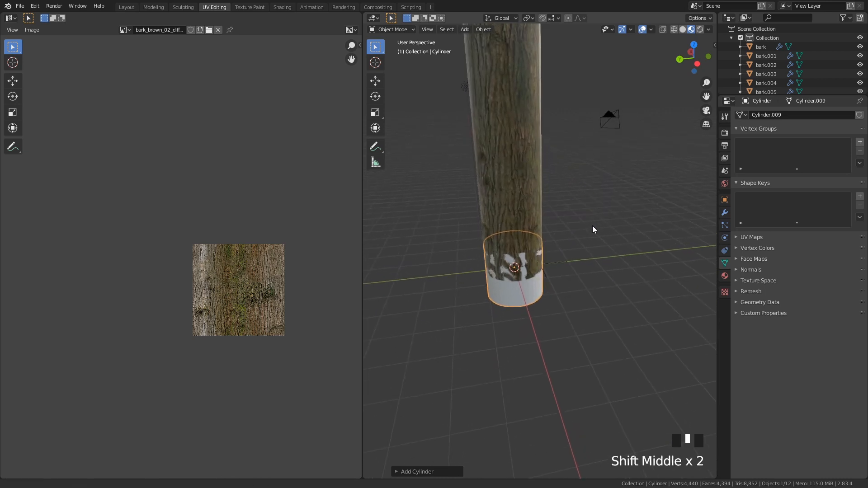
Scale the new cylinder by 5 along Z and move it up to fill the trunk's height
key("s")
key("z")
key("5")
left_click(592, 226)
key("g")
left_click(594, 229)
Scale the cylinder horizontally to about 0.84, locking Z, so it fits inside the bark ring
scroll(593, 227, "down", 1)
middle_click_drag(593, 226, 612, 285)
scroll(612, 286, "up", 2)
key("s")
key("shift+z")
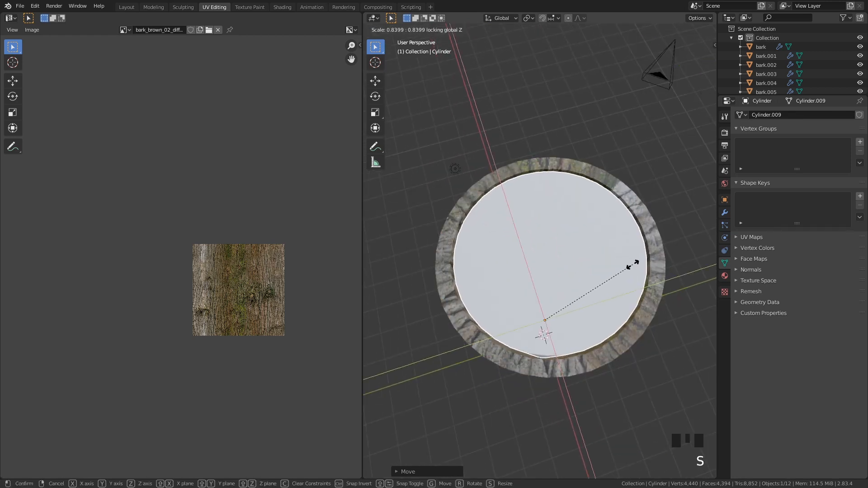
left_click(636, 266)
scroll(636, 265, "down", 4)
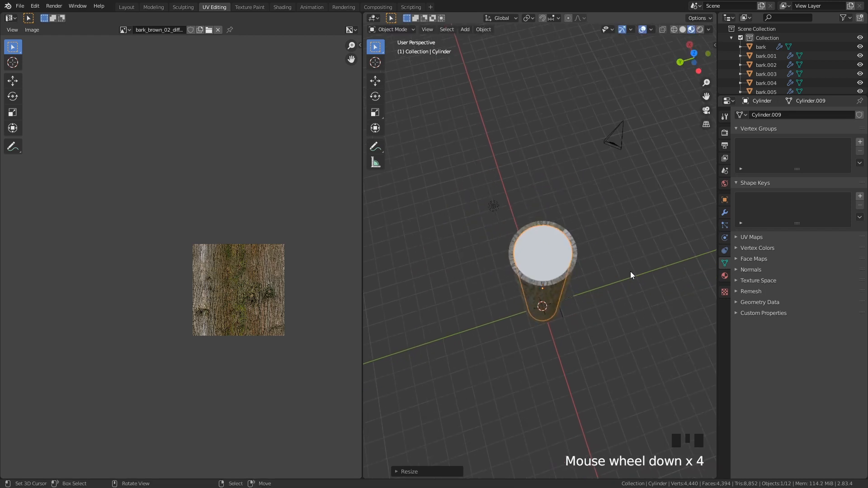
Rename the inner cylinder as tree
middle_click_drag(630, 271, 633, 203)
middle_click_drag(796, 90, 771, 61)
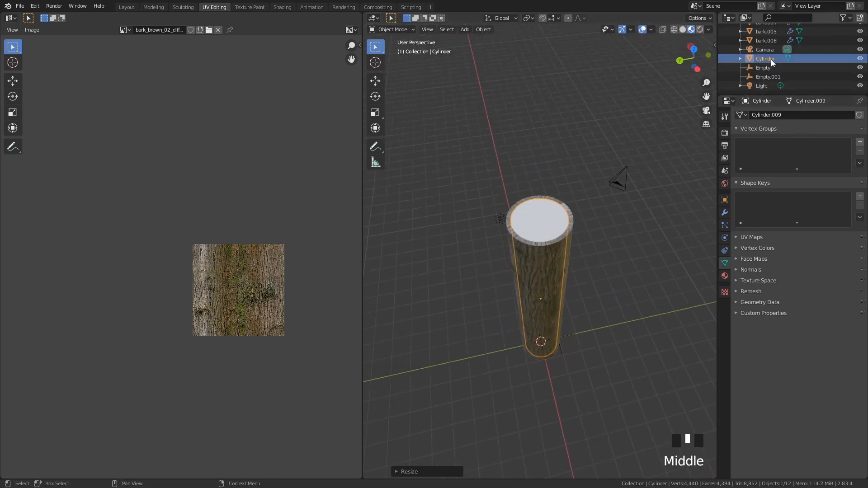
double_click(768, 59)
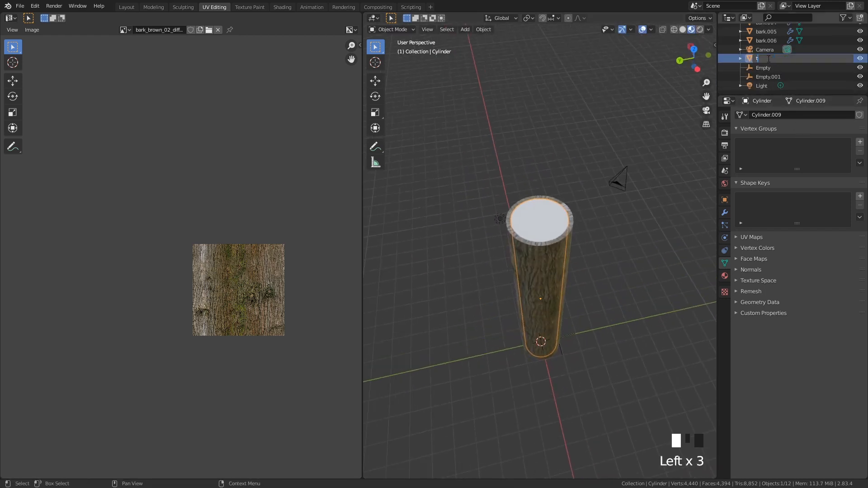
key("Return")
Try bending the bark.004 strip away from the trunk with its Simple Deform angle
middle_click_drag(604, 185, 622, 189)
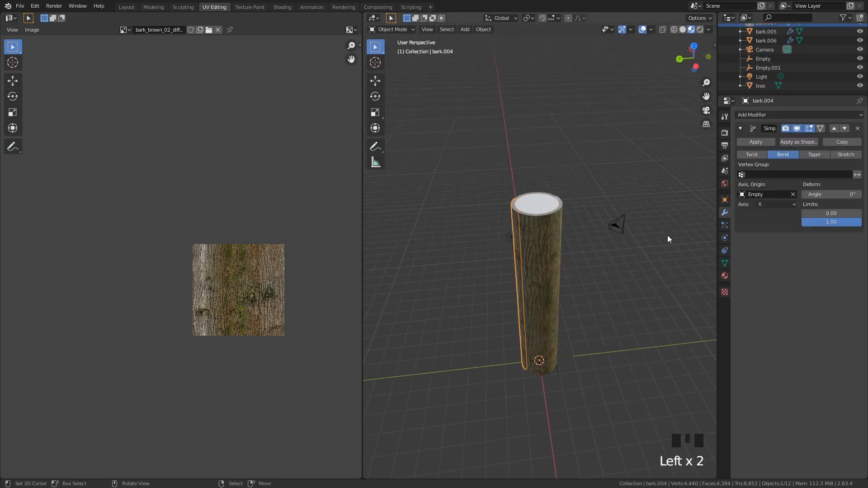
key("KP_1")
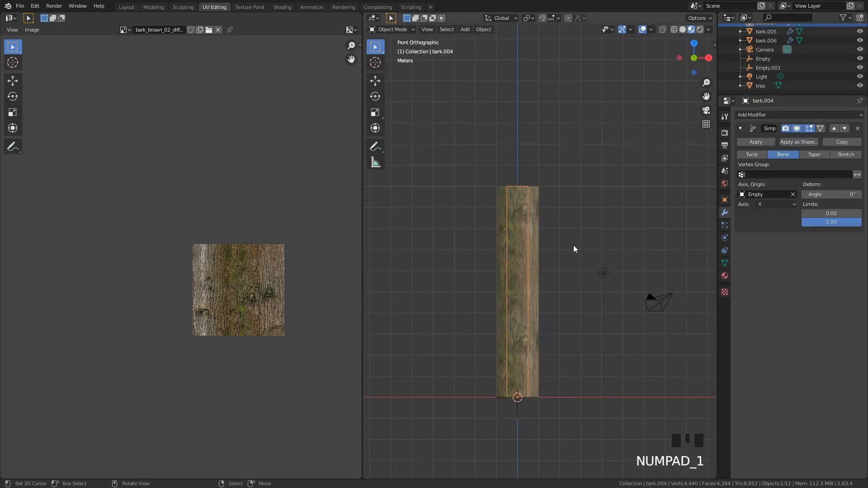
left_click(513, 215)
middle_click_drag(513, 215, 692, 237)
scroll(692, 237, "up", 2)
left_click_drag(832, 195, 805, 195)
middle_click_drag(656, 199, 705, 196)
right_click(525, 153)
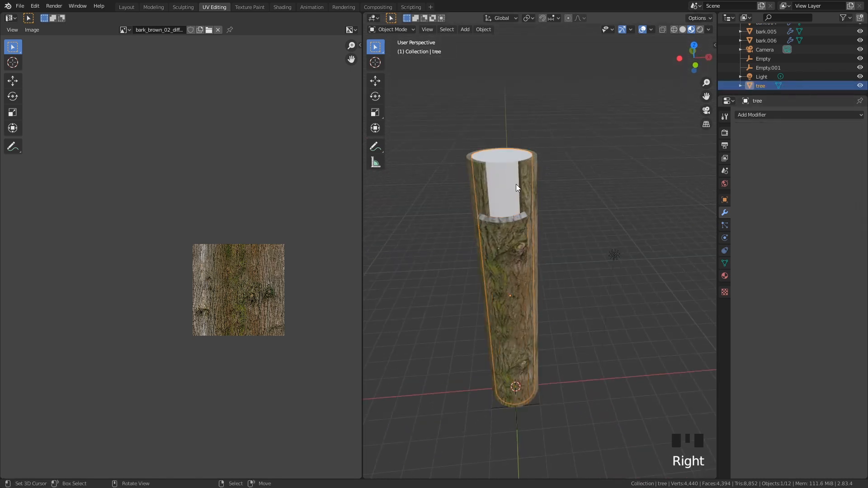
middle_click_drag(516, 184, 500, 221)
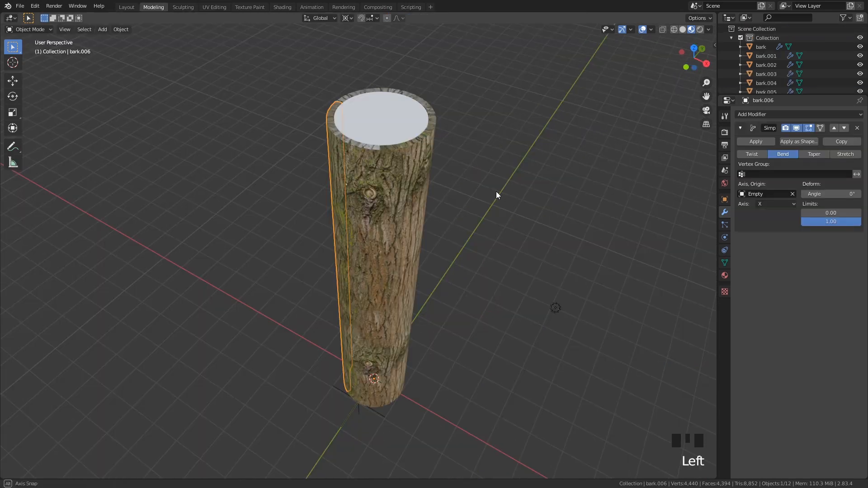
Select the bark.001 strip and bend it outward by changing its Simple Deform angle
middle_click_drag(496, 191, 496, 233)
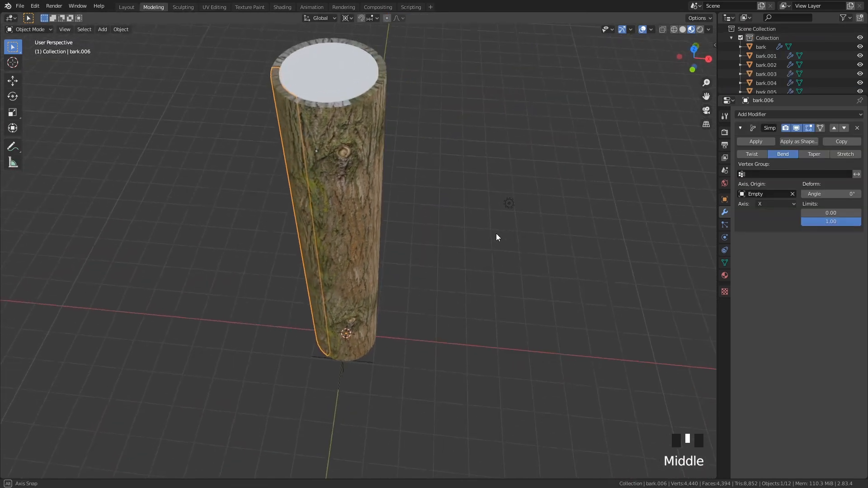
right_click(335, 118)
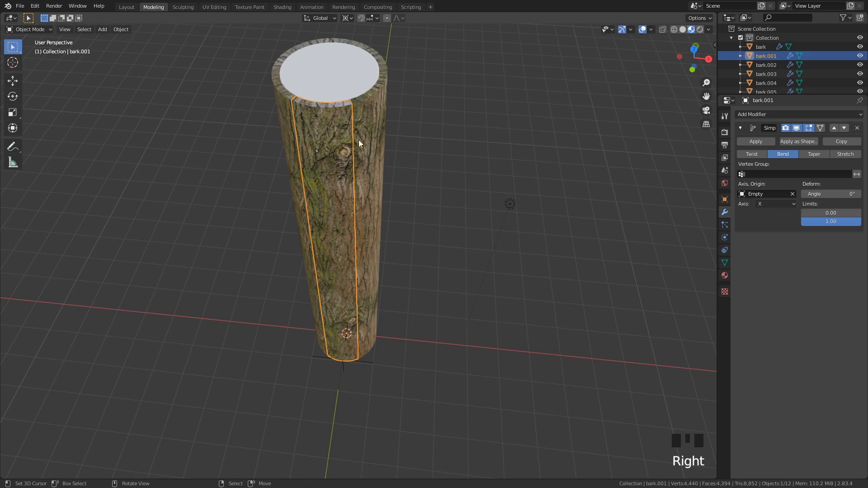
left_click_drag(821, 193, 796, 193)
Select the neighbouring bark.002 strip, set its bend angle to -26.2° and inspect the bend from several sides
middle_click_drag(557, 192, 438, 204)
right_click(421, 139)
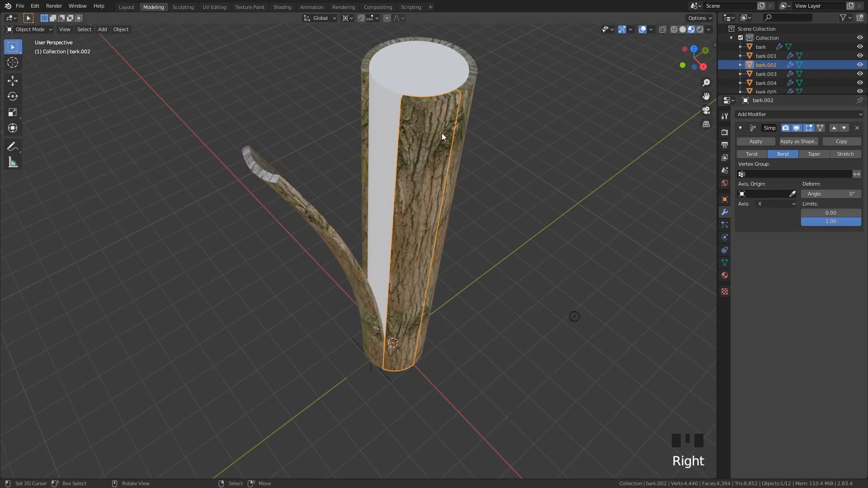
left_click_drag(841, 197, 814, 196)
middle_click_drag(656, 213, 362, 174)
middle_click_drag(368, 312, 435, 81, "shift")
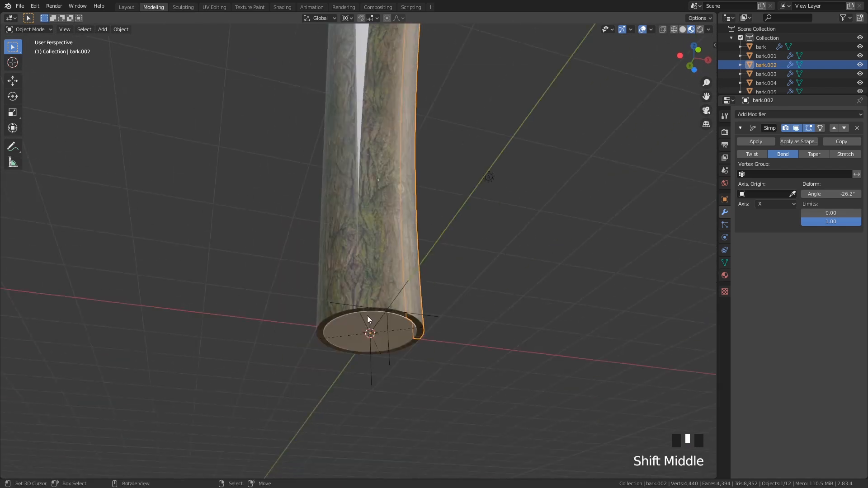
middle_click_drag(402, 279, 370, 129)
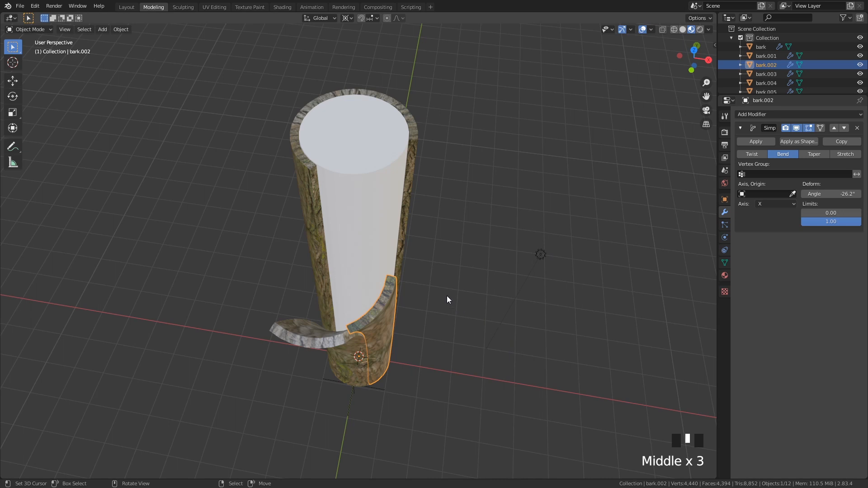
Reset the 3D cursor to the world origin and set the transform pivot point to 3D Cursor
key("shift+c")
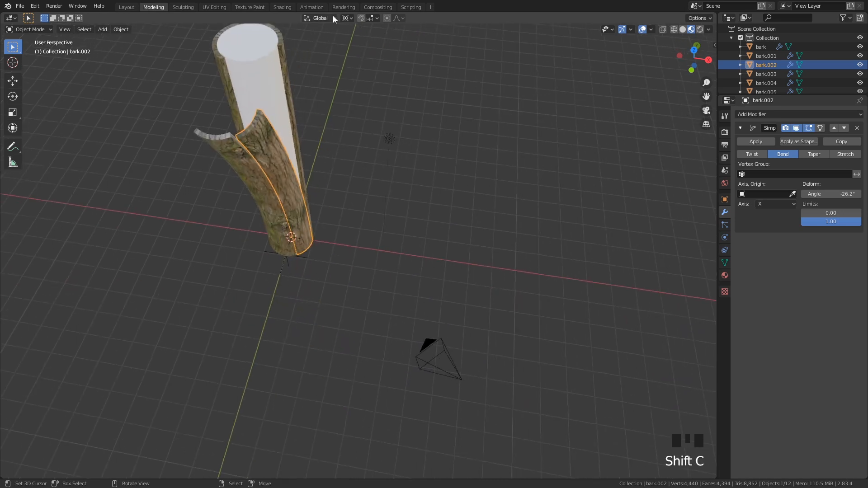
left_click(348, 19)
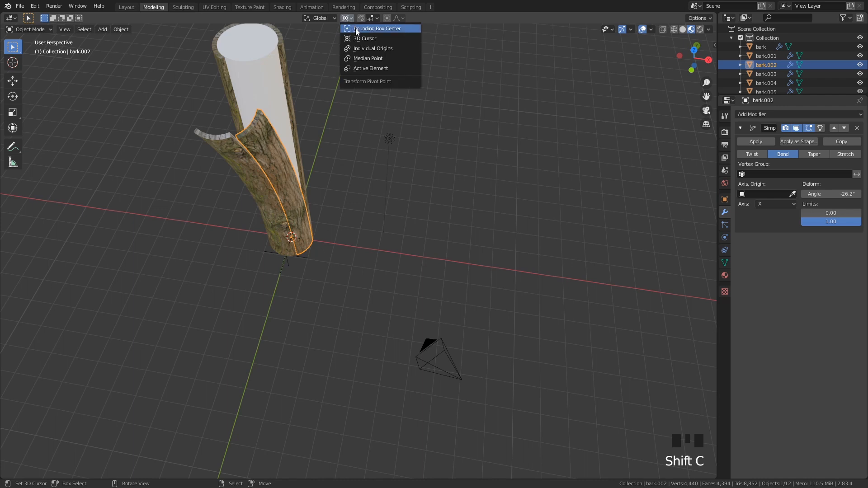
left_click(360, 39)
Select the Empty at the base of the bark.001 strip and rename it Empty_bark1
scroll(301, 254, "up", 2)
scroll(299, 271, "up", 5)
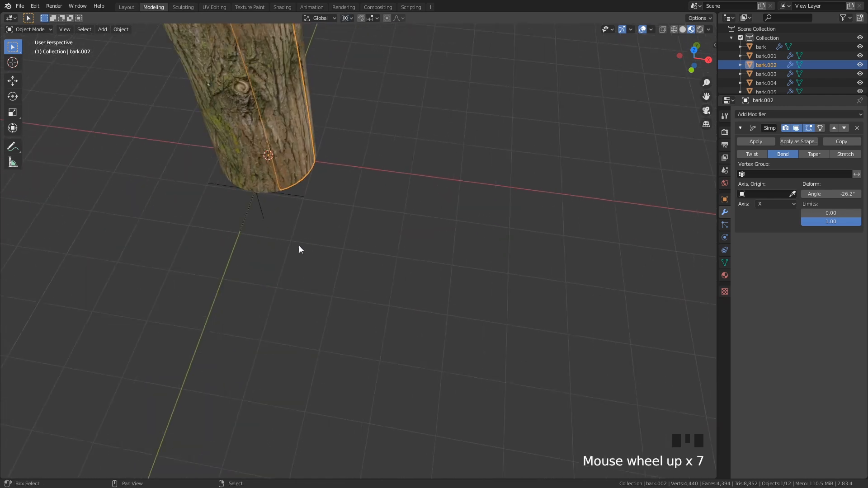
middle_click_drag(299, 249, 384, 286)
scroll(378, 384, "down", 5)
middle_click_drag(378, 384, 429, 233, "shift")
scroll(428, 232, "up", 2)
middle_click_drag(410, 316, 517, 275, "shift")
scroll(507, 253, "up", 3)
middle_click_drag(500, 233, 480, 304, "shift")
scroll(507, 221, "up", 2)
middle_click_drag(507, 221, 442, 326, "shift")
right_click(436, 296)
right_click(424, 294)
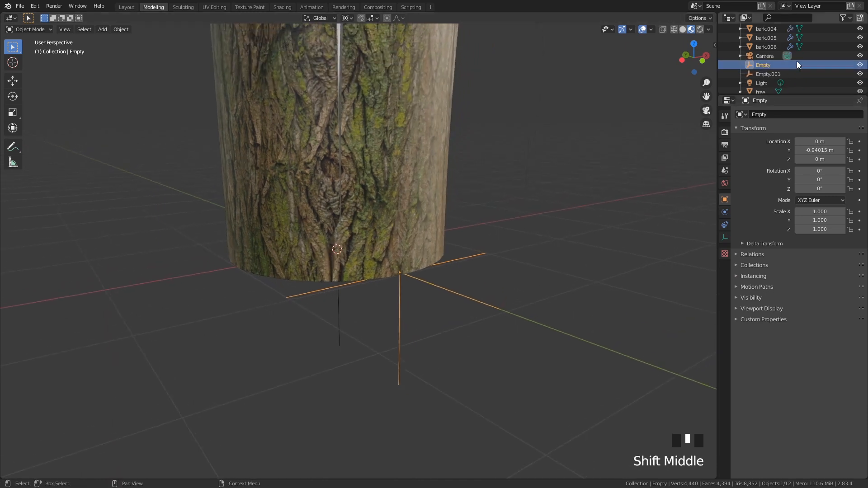
scroll(775, 64, "down", 5)
triple_click(777, 58)
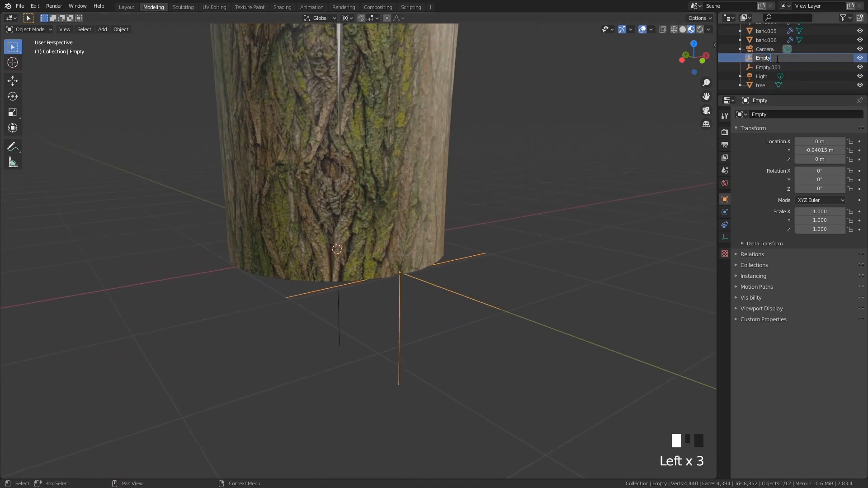
Duplicate Empty_bark1 in place and rotate the copy 60° about Z around the 3D cursor
scroll(483, 296, "down", 2)
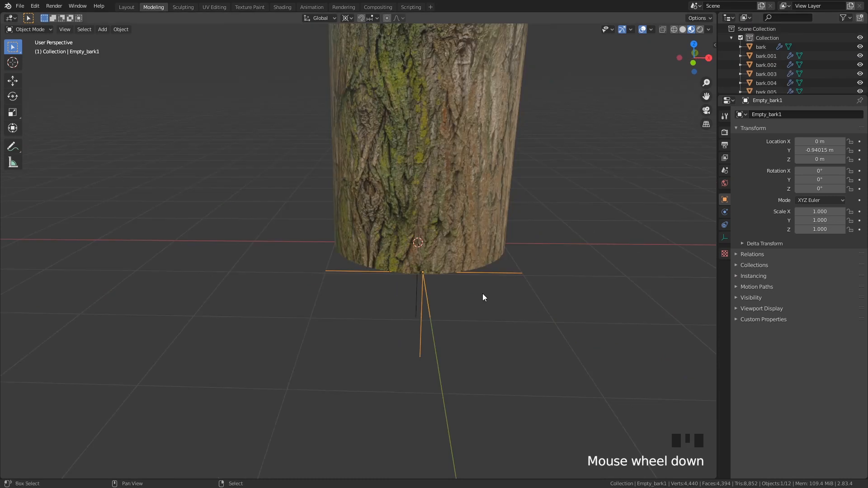
middle_click_drag(482, 296, 440, 298, "shift")
key("shift+d")
right_click(481, 302)
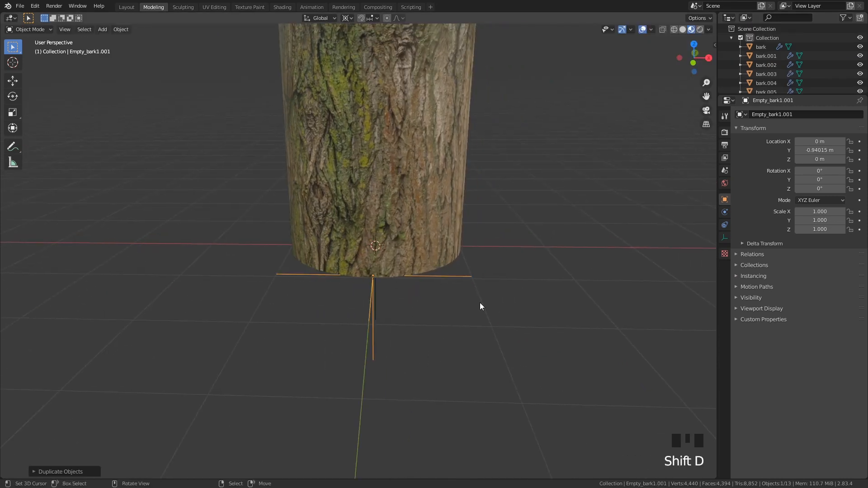
key("r")
type("z")
type("60")
key("Return")
scroll(384, 271, "down", 2)
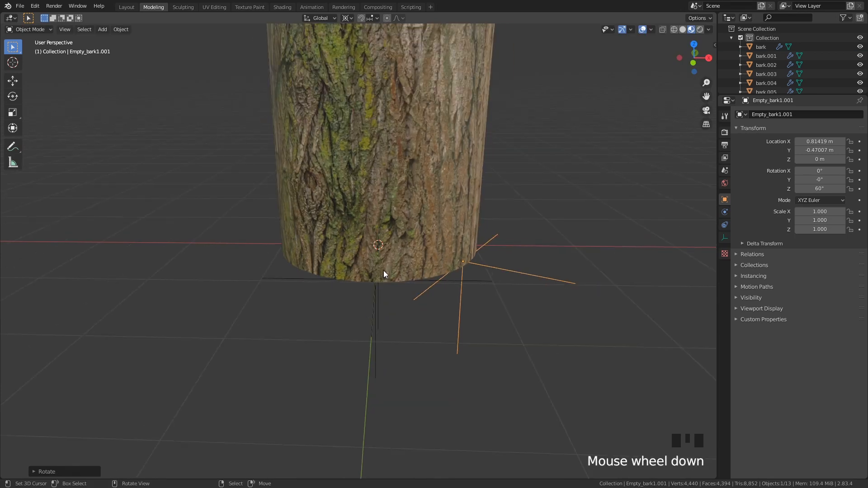
right_click(383, 274)
right_click(466, 201)
right_click(458, 201)
right_click(480, 240)
right_click(417, 215)
right_click(493, 270)
right_click(502, 285)
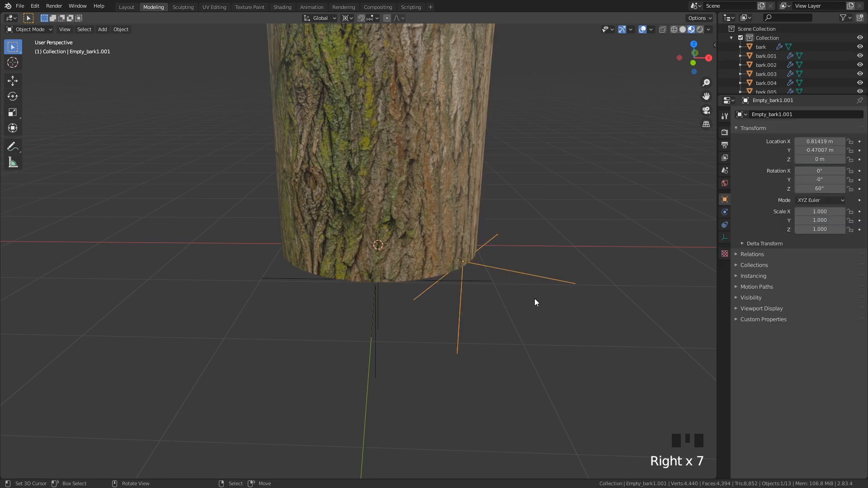
Duplicate Empty_bark1.001 in place and duplicate that copy again, rotating each new empty a further 60° about Z around the 3D cursor
key("shift+d")
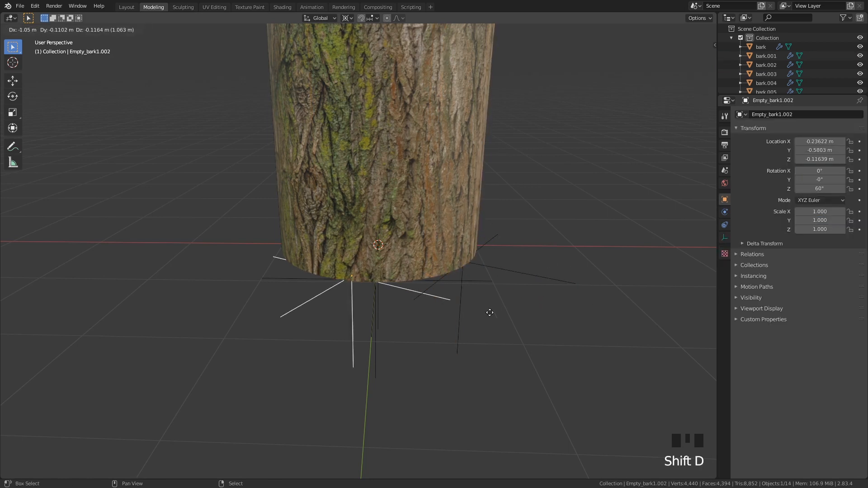
type("r")
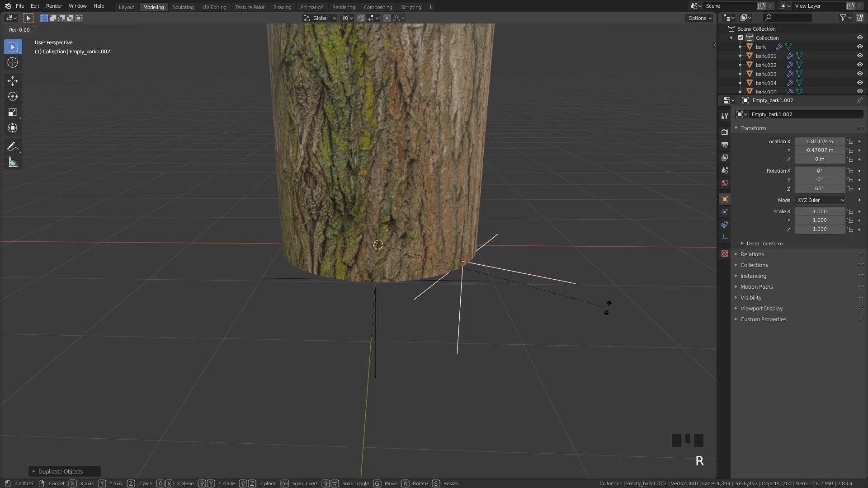
type("60")
key("Return")
key("shift+d")
right_click(617, 330)
type("r60")
key("Return")
Complete the ring of six empties with two more in-place duplicates, each rotated another 60° about Z around the 3D cursor
key("shift+d")
right_click(469, 310)
key("r")
key("z")
key("6")
key("0")
key("Return")
key("shift+d")
right_click(458, 328)
key("r")
key("z")
key("6")
key("0")
key("Return")
Duplicate the last empty once more with a 60° rotation about Z and delete this surplus copy
key("shift+d")
right_click(438, 337)
key("r")
key("z")
key("5")
key("0")
right_click(438, 338)
key("r")
key("z")
key("6")
key("0")
key("Return")
key("x")
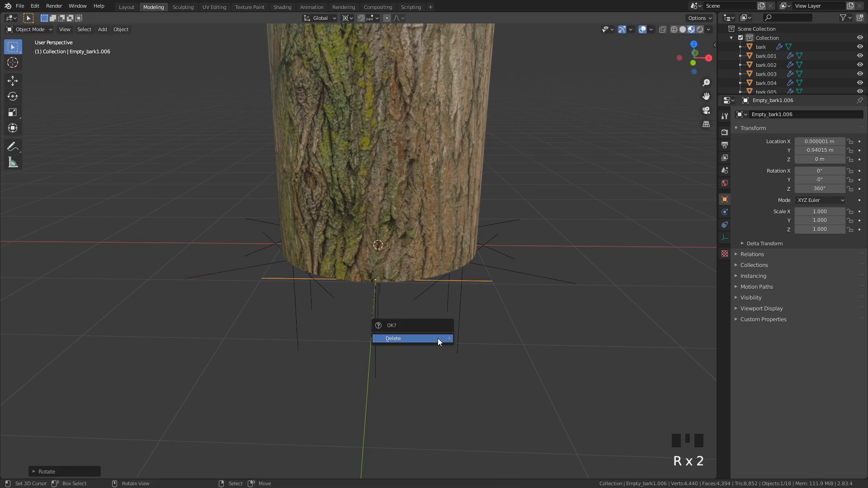
left_click(438, 338)
Select the bark.001 strip and set its bend angle to -50°
middle_click_drag(412, 308, 416, 311)
scroll(726, 92, "down", 5)
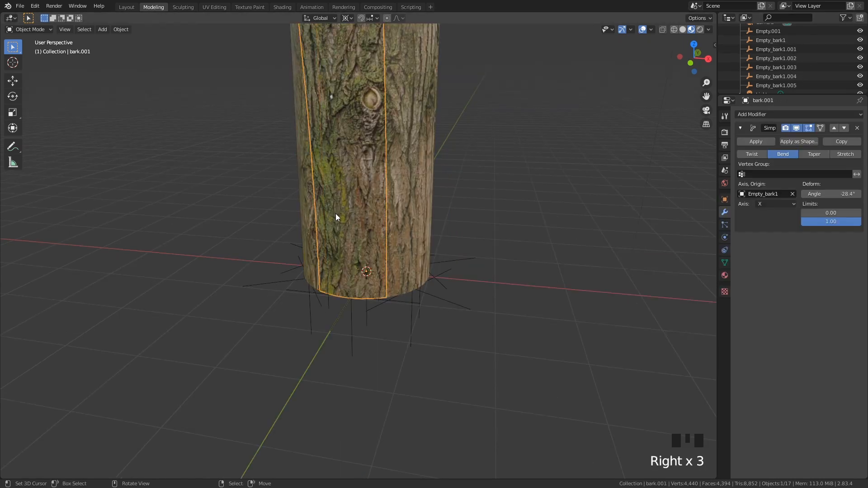
middle_click_drag(466, 215, 498, 271, "shift")
scroll(498, 226, "down", 2)
middle_click_drag(498, 227, 508, 256)
double_click(838, 193)
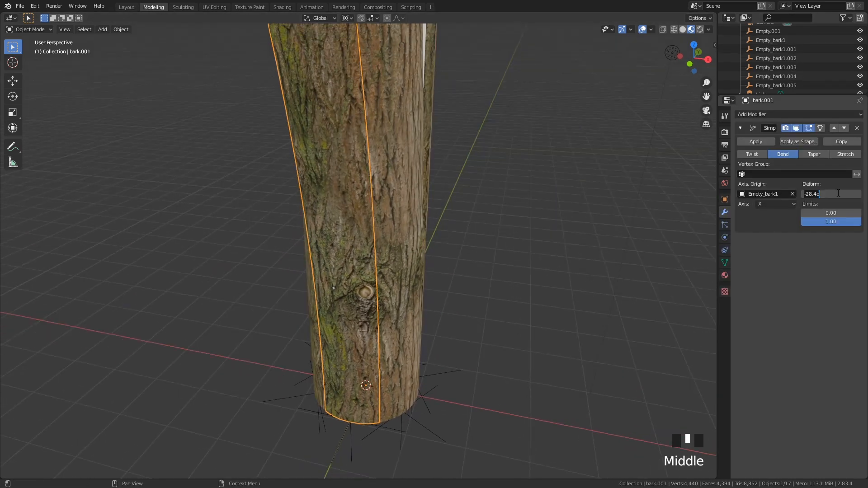
type("-50")
key("Return")
Set the bend angle of the bark.002 strip to -50° and make Empty_bark1.001 at its base the bend origin
scroll(480, 144, "down", 3)
middle_click_drag(480, 145, 512, 289, "shift")
middle_click_drag(512, 290, 493, 278)
right_click(417, 237)
double_click(830, 191)
type("-")
key("Return")
middle_click_drag(420, 407, 395, 89, "shift")
scroll(395, 89, "down", 1, "shift")
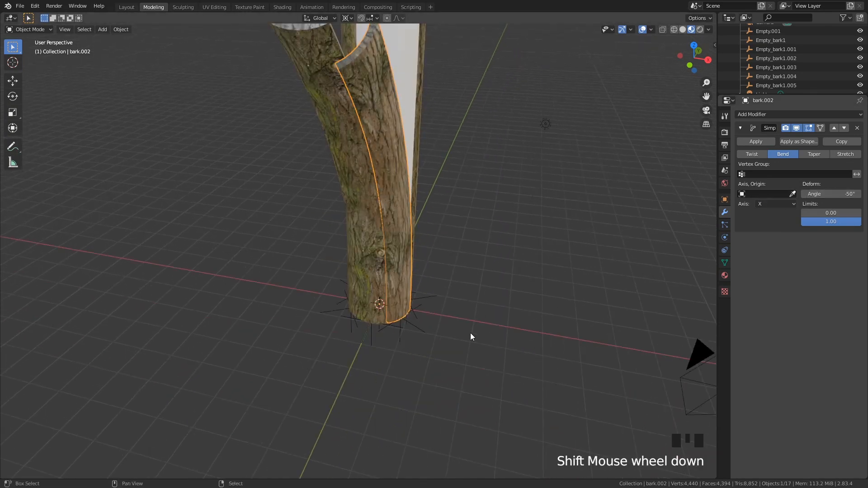
scroll(452, 265, "up", 4)
left_click(792, 194)
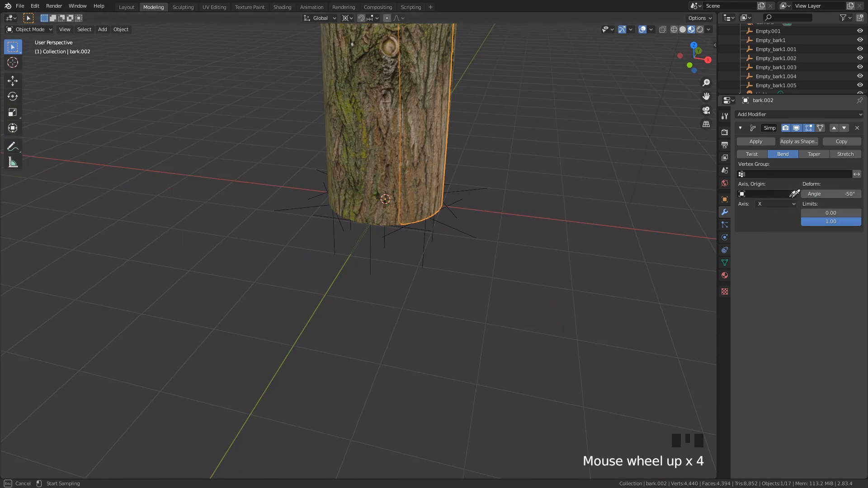
left_click(457, 229)
Set the bend angle of the bark.003 strip to -50° and replace its bend origin with the empty at its own base
middle_click_drag(457, 231, 393, 216, "shift")
right_click(393, 215)
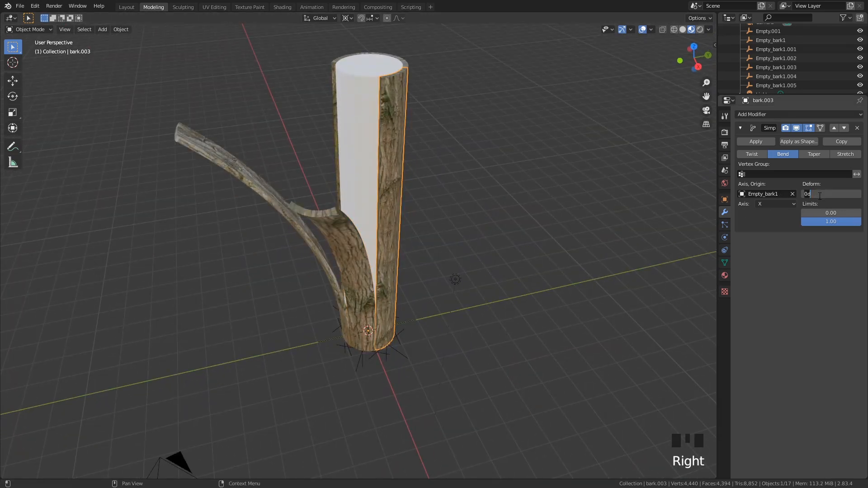
left_click(818, 195)
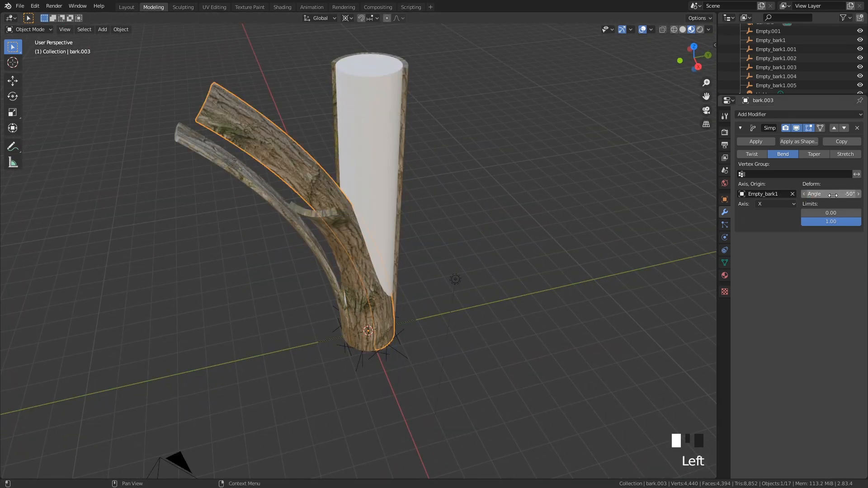
left_click(795, 196)
left_click(797, 197)
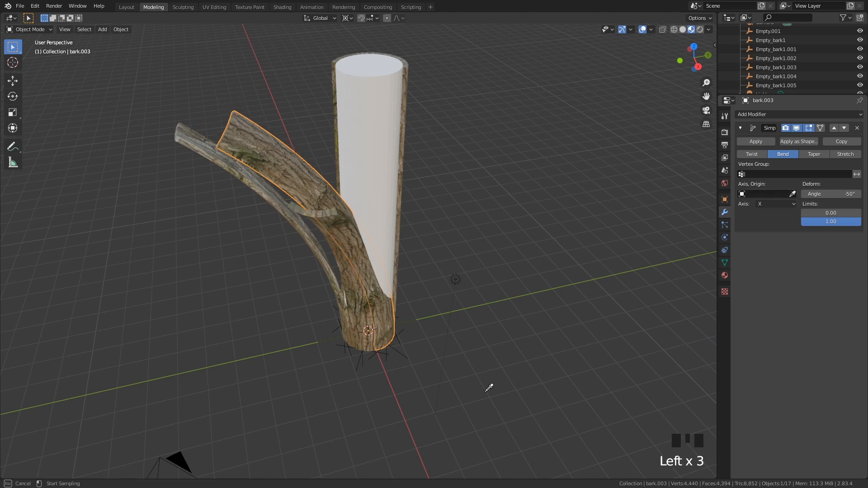
left_click(406, 352)
Set the bend angle of the bark.004 strip to -50° and replace its bend origin with Empty_bark1.003
middle_click_drag(405, 359, 413, 233)
right_click(378, 217)
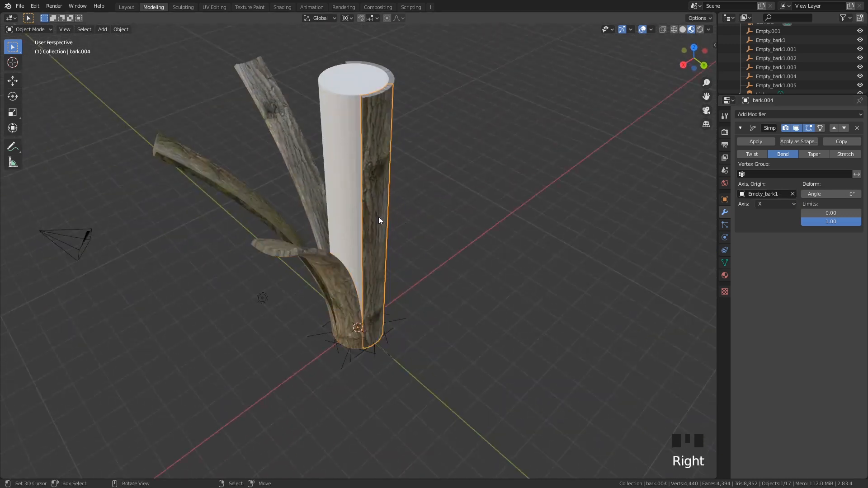
left_click(811, 194)
type("0d")
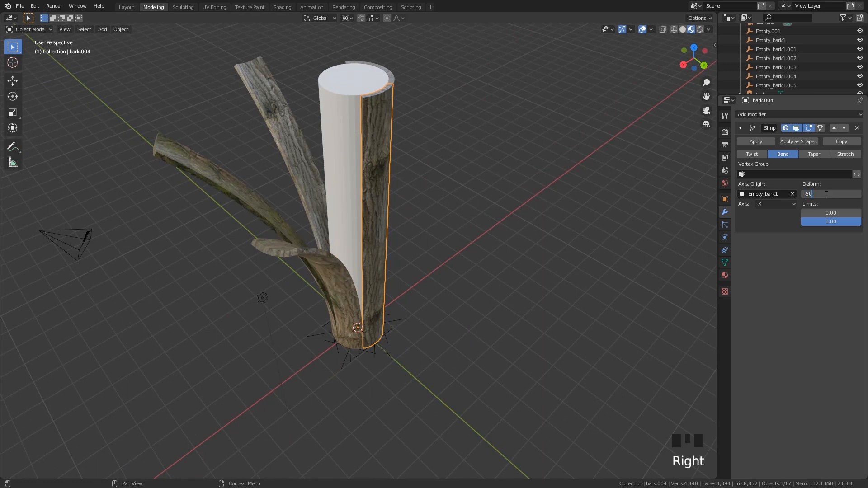
left_click(799, 197)
left_click(792, 193)
left_click(792, 194)
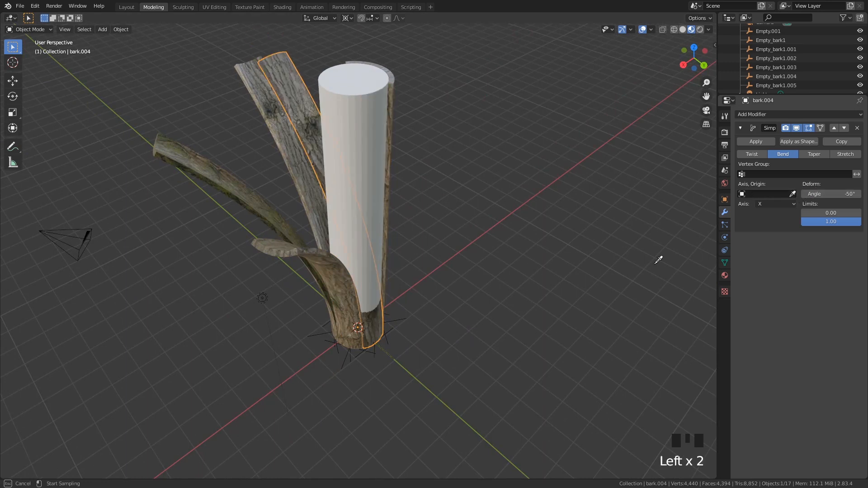
left_click(386, 356)
Select the next strip, bark.005, adjust its bend angle and replace its bend origin with the empty at its base
middle_click_drag(394, 357, 278, 367)
right_click(345, 213)
right_click(343, 199)
left_click_drag(832, 194, 810, 194)
left_click(792, 194)
left_click(792, 194)
left_click(344, 335)
Give the bark.006 strip a bend angle of -50° and use the empty at its base as the bend origin
right_click(370, 247)
left_click(792, 195)
left_click(792, 194)
left_click(378, 333)
middle_click_drag(419, 183, 371, 152)
scroll(379, 218, "down", 2)
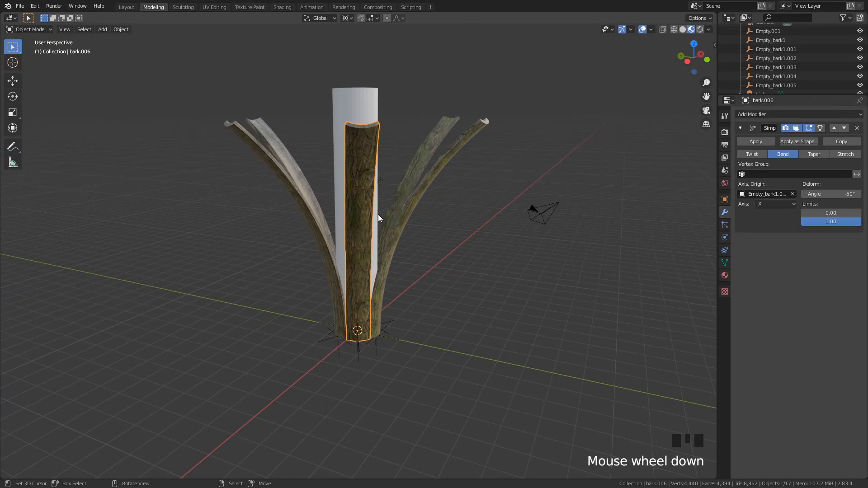
Switch to the Animation workspace, bring the whole trunk into view and place the playhead at frame 1
left_click(642, 270)
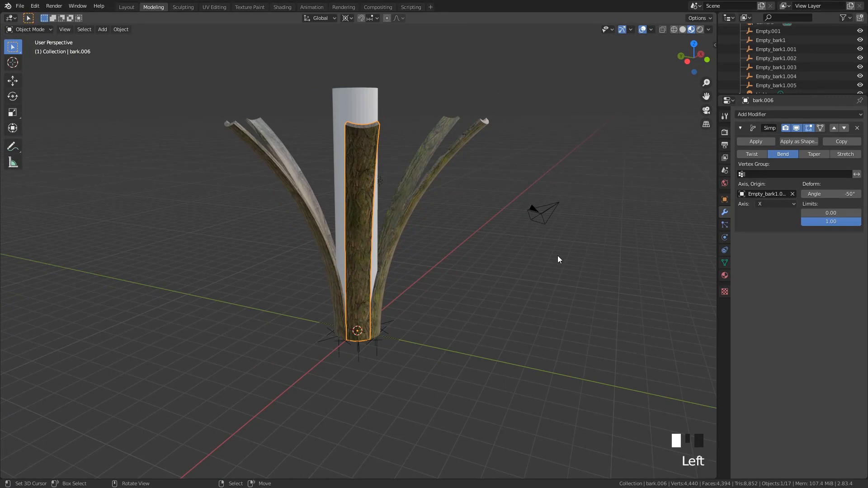
left_click(312, 7)
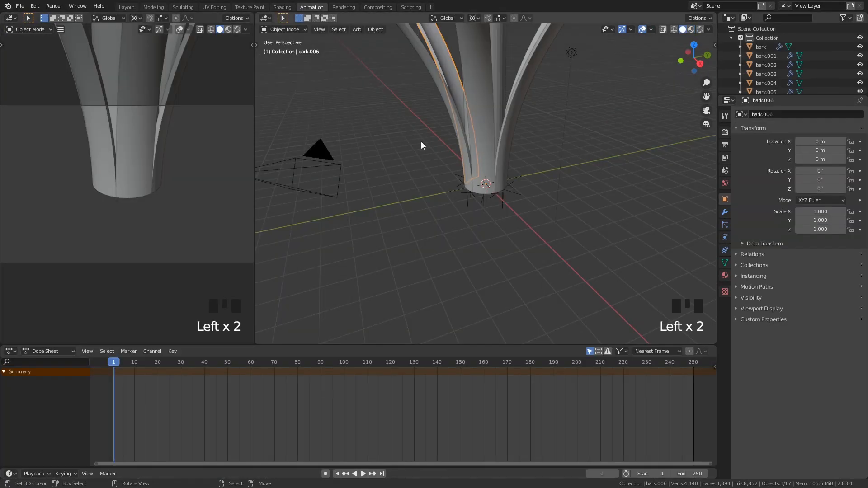
middle_click_drag(496, 124, 492, 227, "shift")
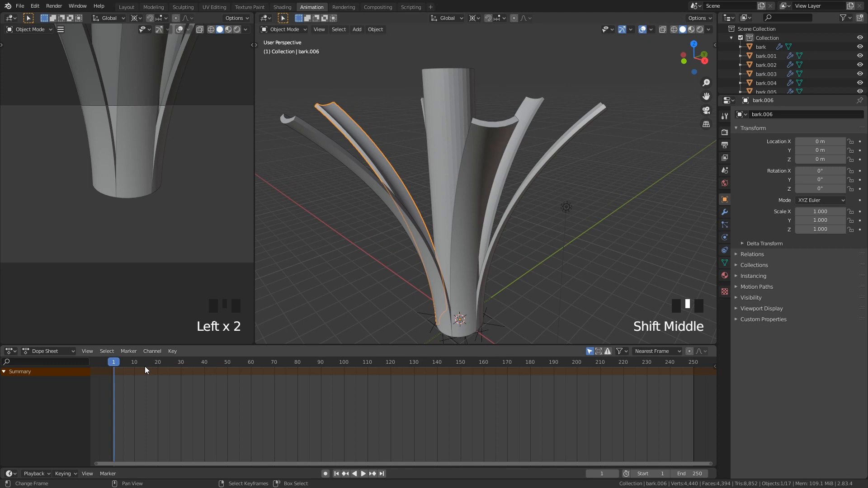
left_click(109, 365)
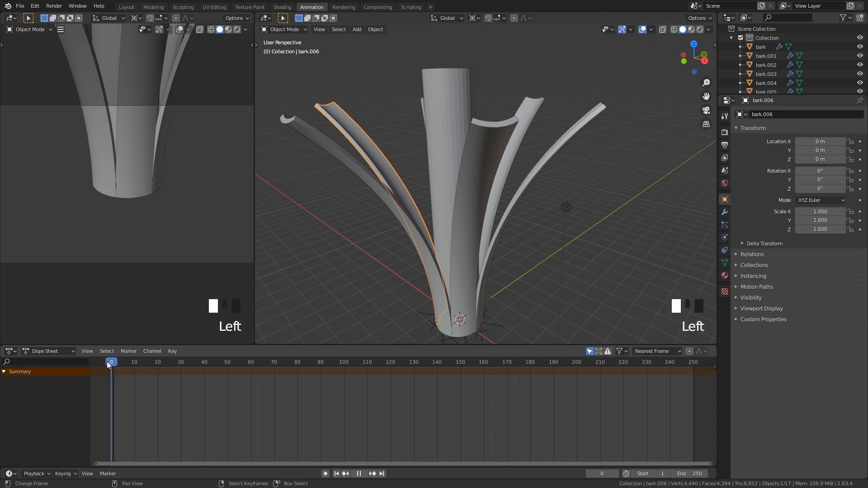
left_click_drag(112, 365, 114, 366)
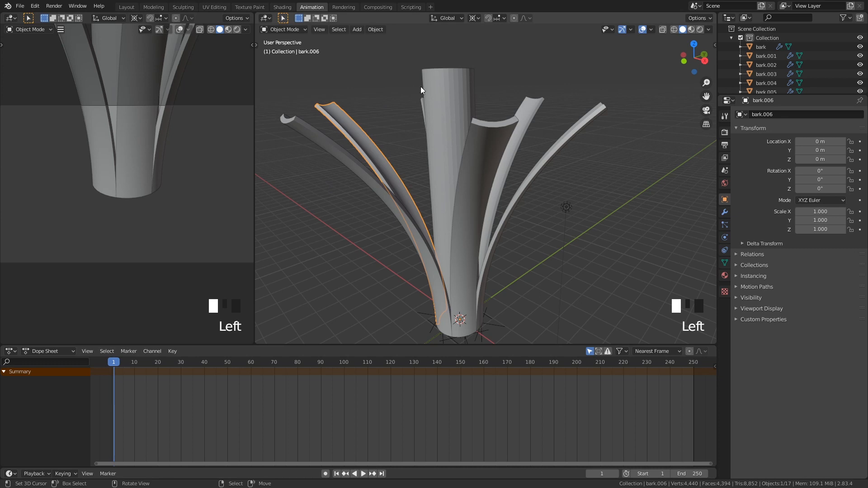
Show the bend modifier settings of bark.001, then select the other five bark strips and hide them
middle_click_drag(398, 188, 439, 200)
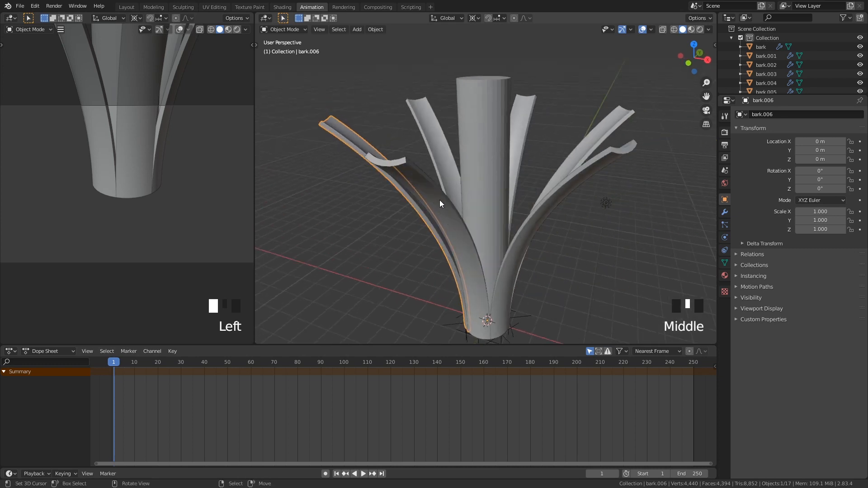
right_click(440, 200)
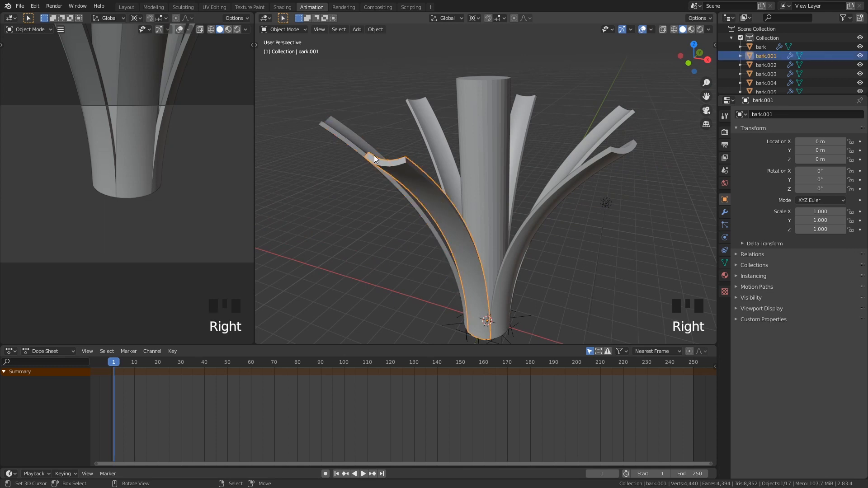
left_click(724, 212)
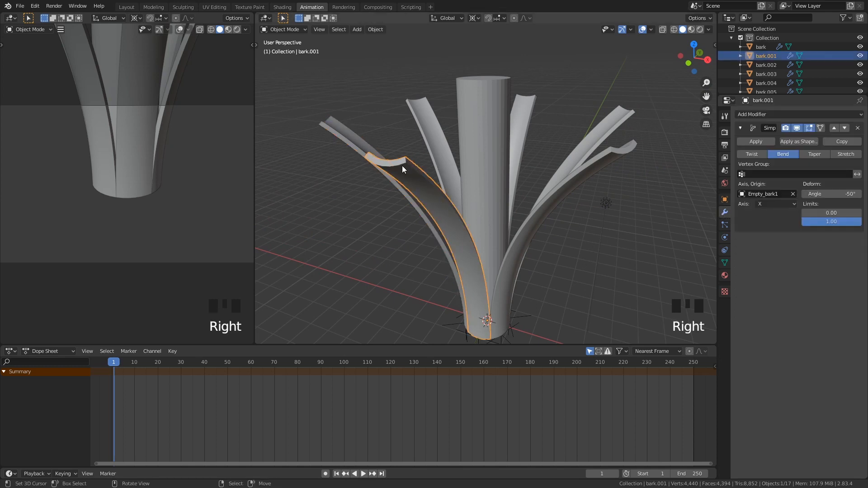
right_click(350, 137, "shift")
right_click(420, 105, "shift")
right_click(588, 123, "shift")
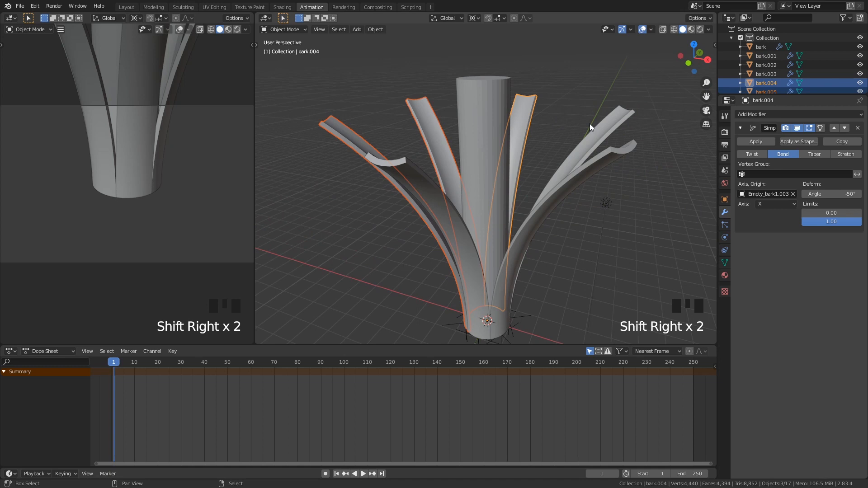
right_click(609, 158, "shift")
key("h")
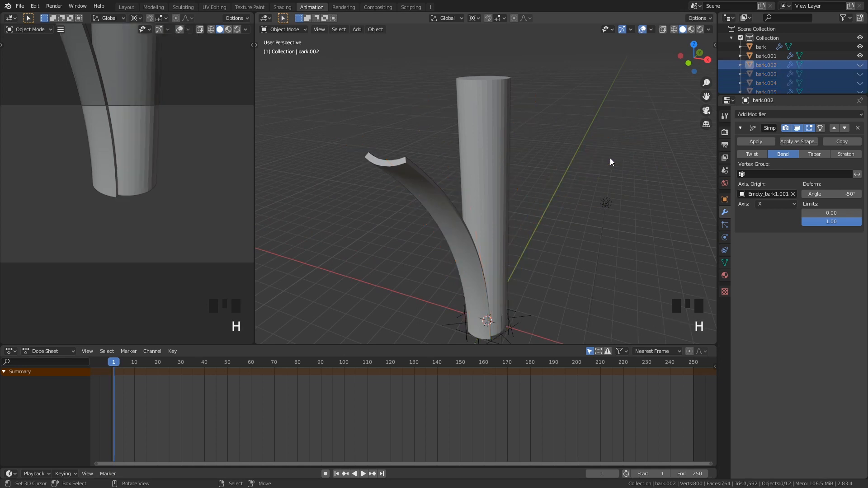
Select bark.001, set its bend angle to 0° and insert a keyframe for the angle at frame 1
key("KP_1")
middle_click_drag(593, 158, 506, 194)
right_click(413, 177)
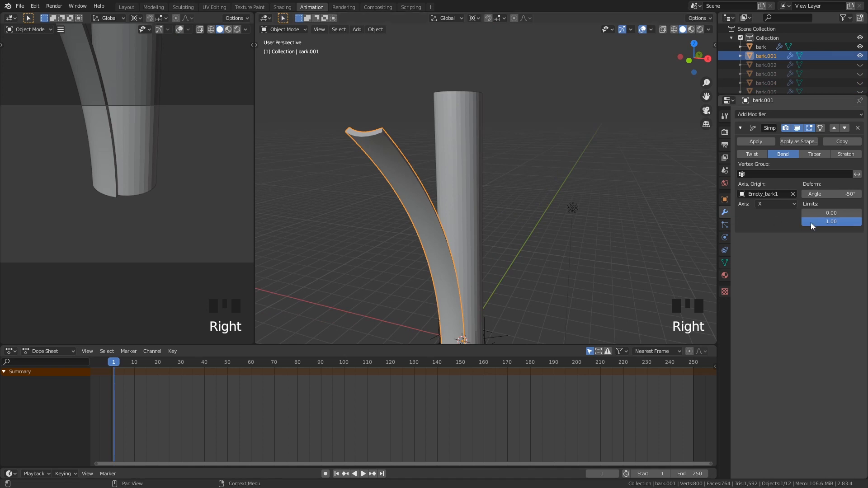
left_click(831, 194)
type("0")
left_click(830, 195)
right_click_drag(829, 195, 829, 196)
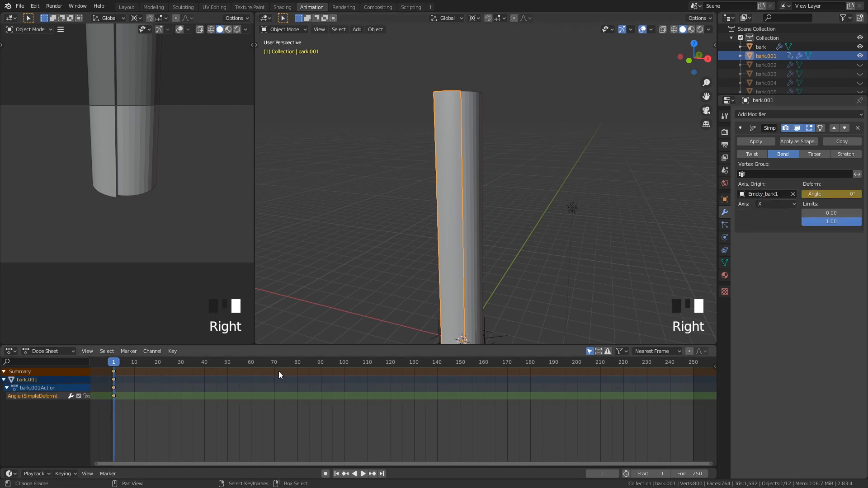
At frame 40, set the bend angle of bark.001 to -50° and insert a second keyframe for it
left_click(205, 365)
left_click(829, 194)
type("0d50")
left_click(830, 195)
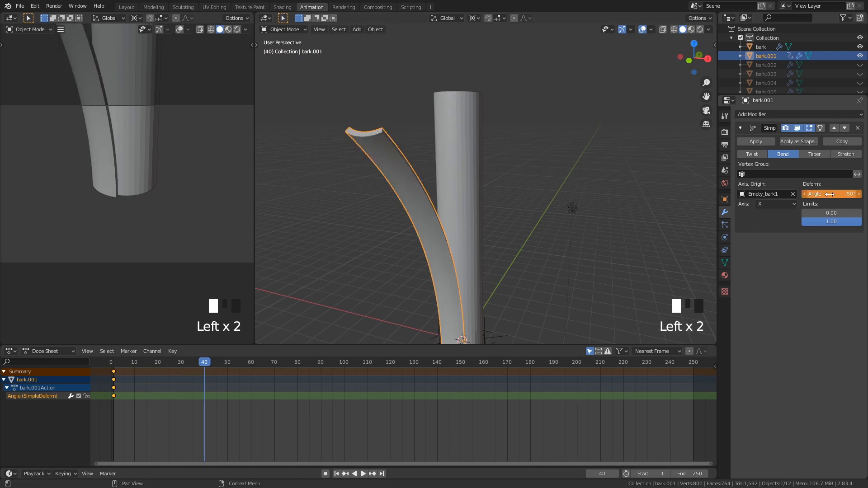
right_click_drag(829, 194, 814, 199)
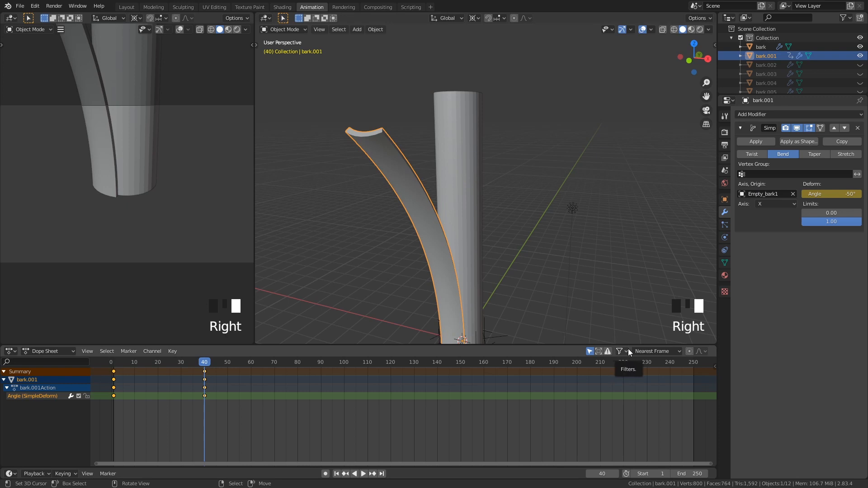
Set the end frame of the animation to 160
left_click(692, 475)
type("160")
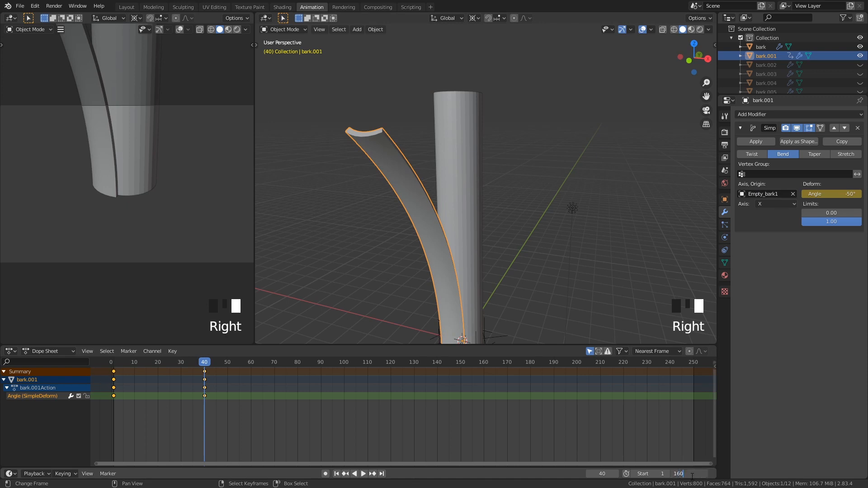
key("Return")
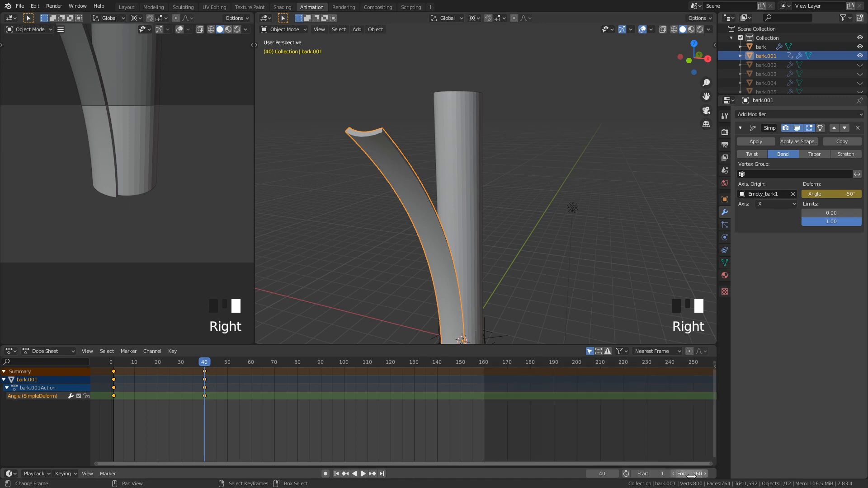
Play back the bark.001 animation and scrub from the first frame to frame 40 to check how the strip peels
double_click(462, 366)
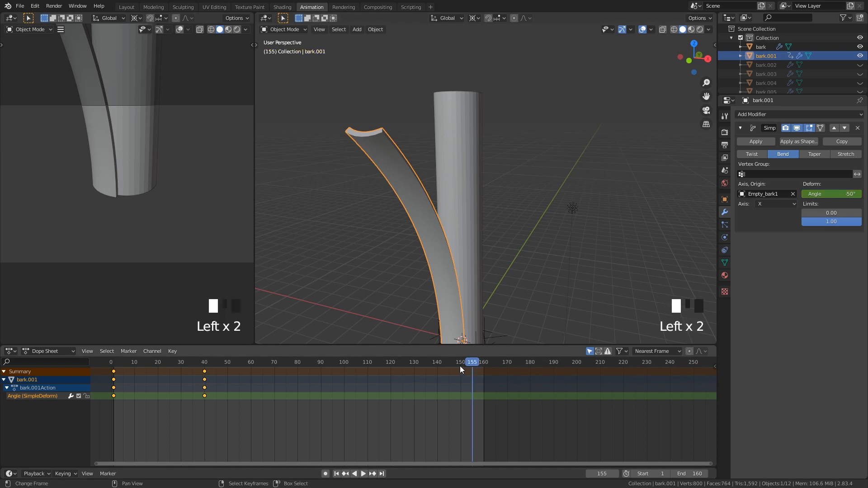
left_click(363, 474)
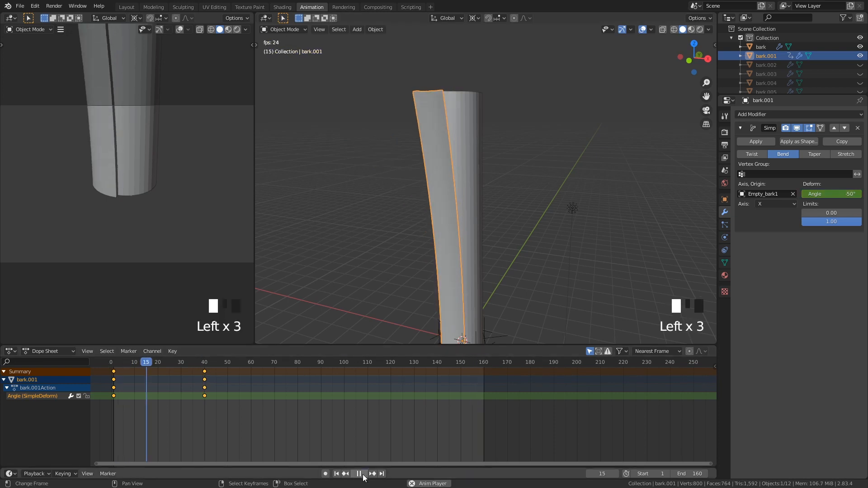
left_click(360, 474)
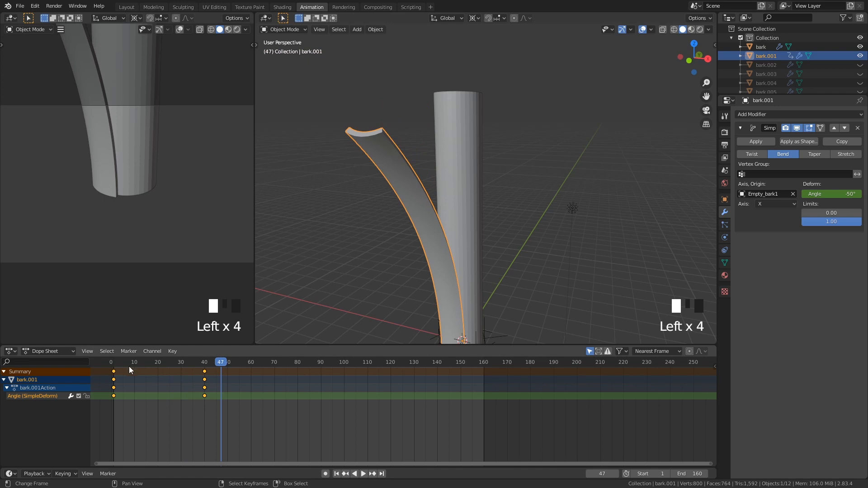
left_click(115, 366)
left_click_drag(115, 367, 204, 369)
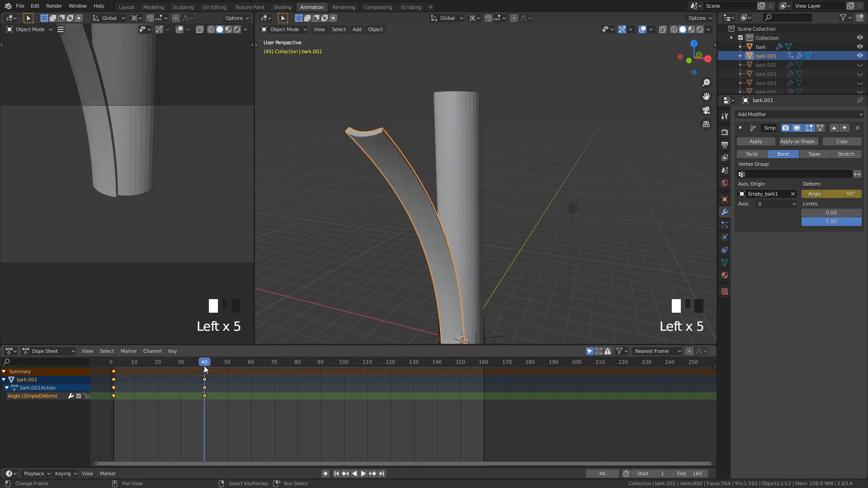
Select the camera, look through it and turn on Lock Camera to View
scroll(426, 215, "down", 3)
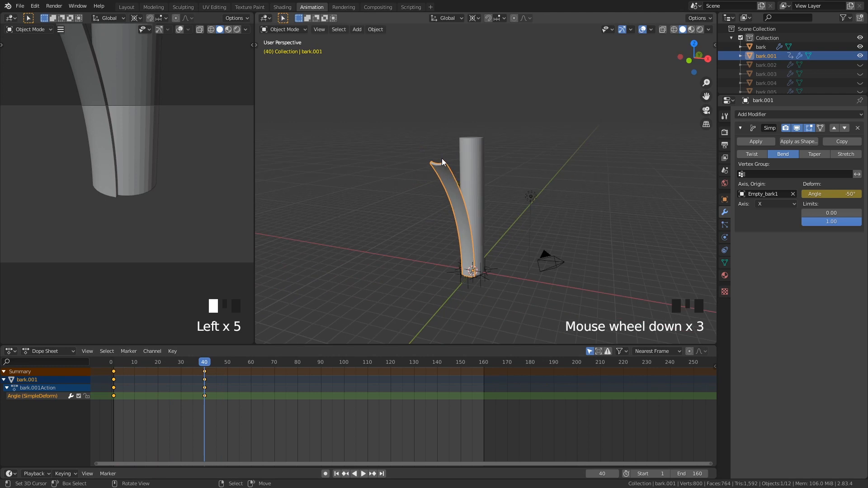
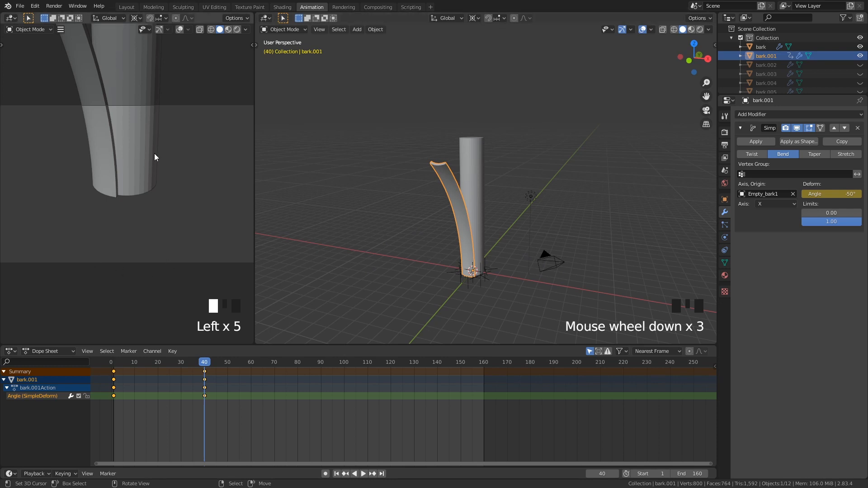
right_click(562, 261)
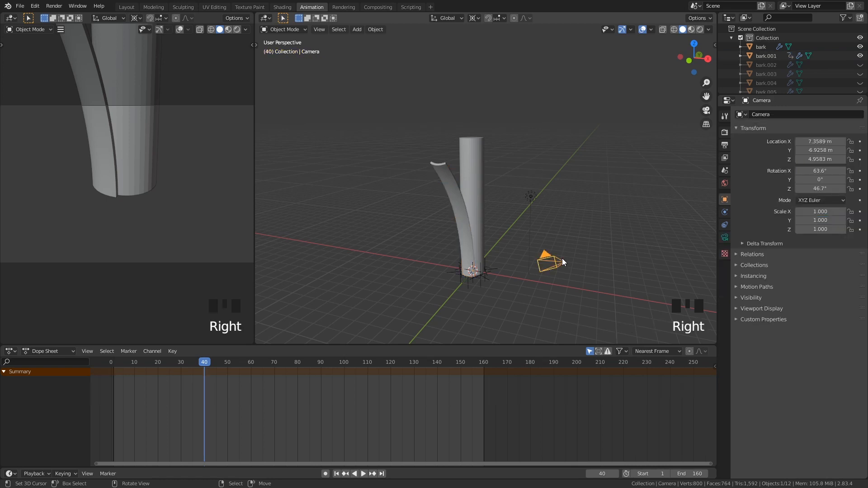
key("KP_0")
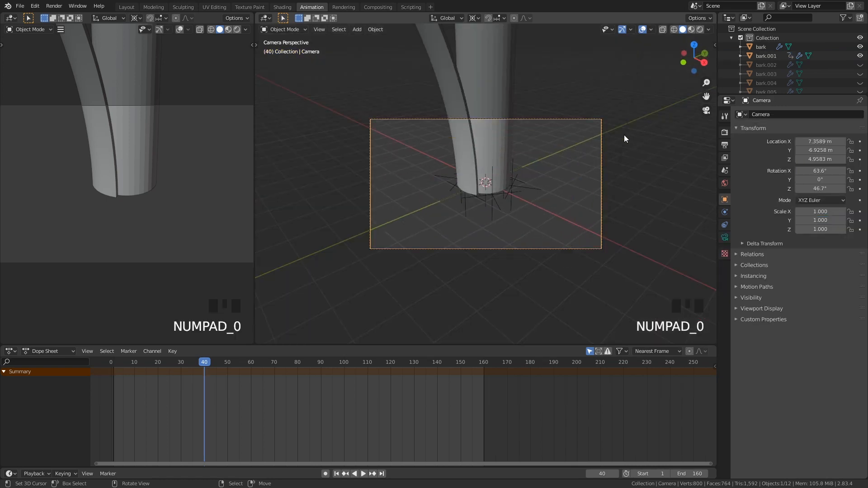
left_click(715, 44)
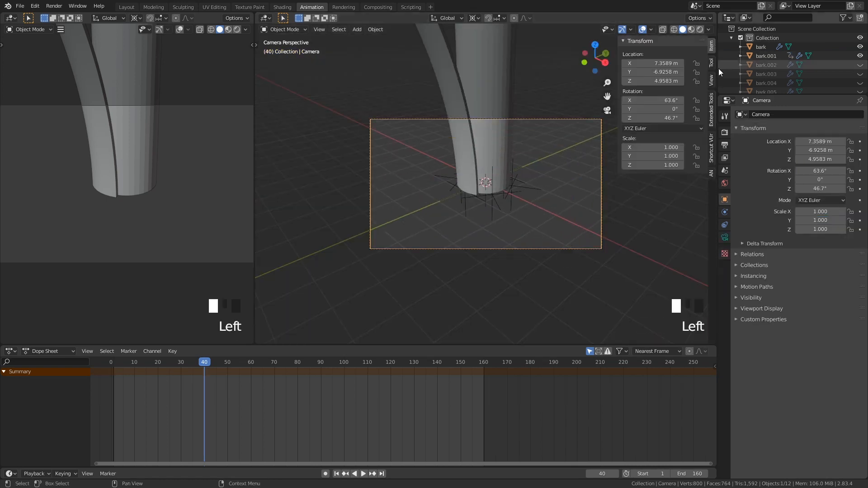
left_click(712, 80)
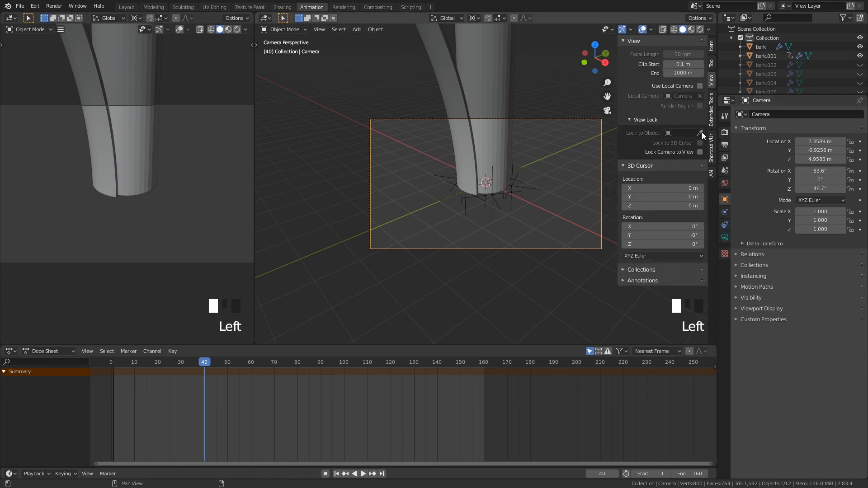
left_click(700, 152)
Reframe the camera to face the trunk from the front, at about Y -15.4 m and Z 4.25 m
middle_click_drag(583, 242, 582, 192)
middle_click_drag(547, 170, 557, 239, "shift")
middle_click_drag(534, 208, 534, 244)
scroll(536, 203, "down", 2)
scroll(533, 206, "down", 2)
scroll(533, 248, "up", 1)
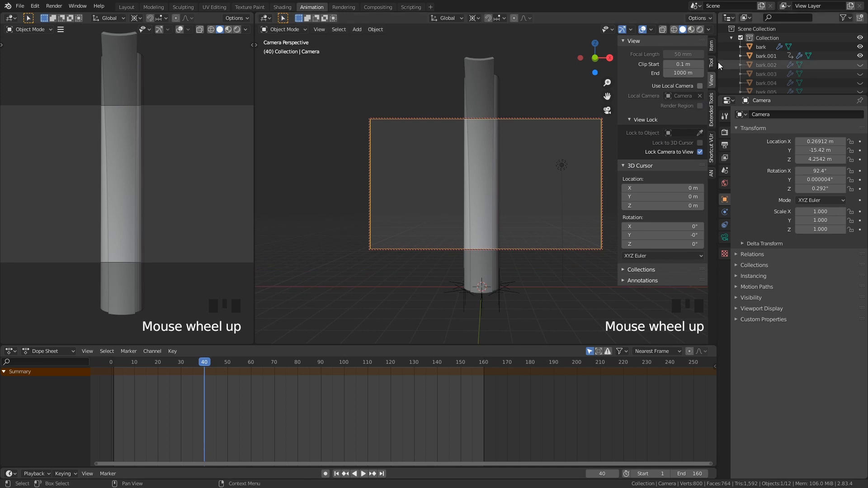
right_click(596, 119)
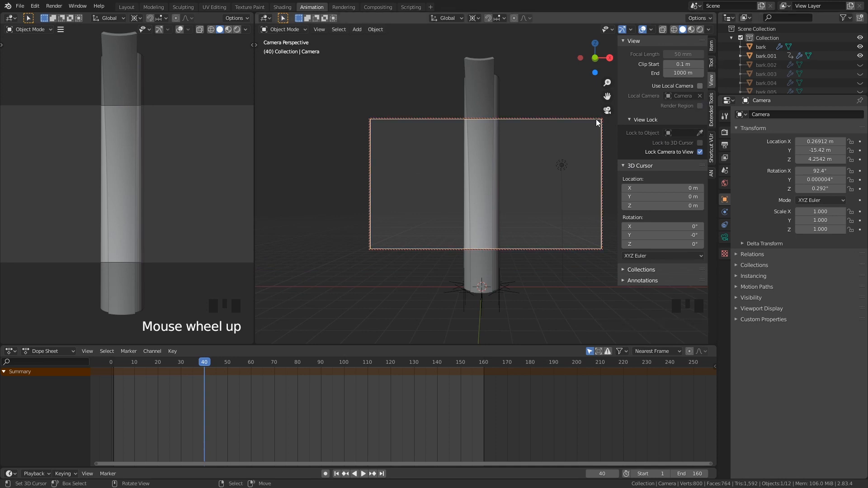
Center the camera on the trunk by setting its X location to 0 m
left_click(711, 46)
double_click(665, 64)
type("0")
key("Return")
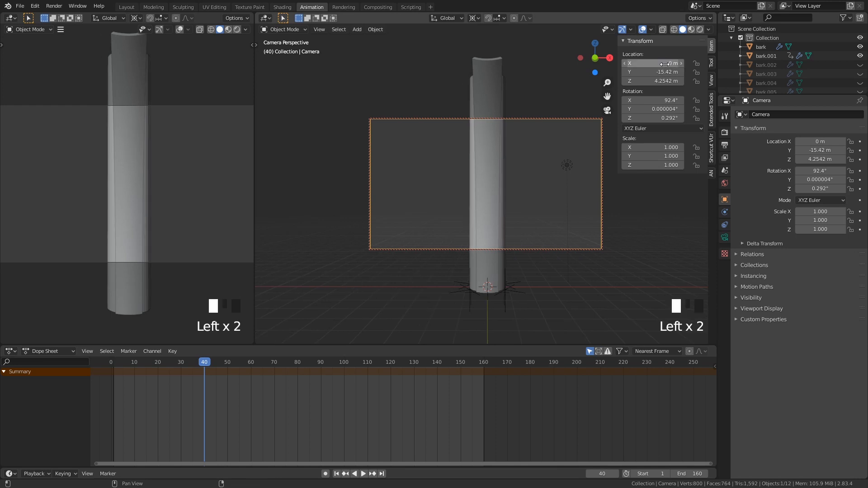
Straighten the camera by setting its rotation to 90° on X, 0° on Y and 0° on Z
left_click(661, 100)
type("90")
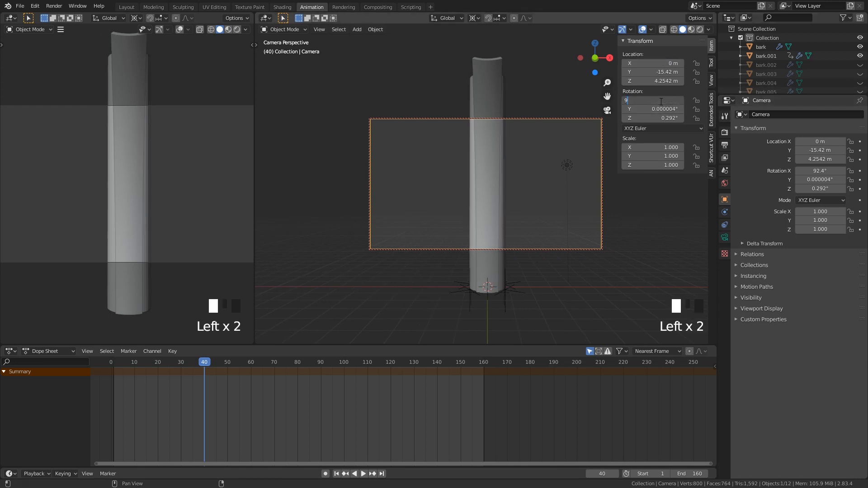
key("Return")
left_click(661, 109)
type("0")
key("Return")
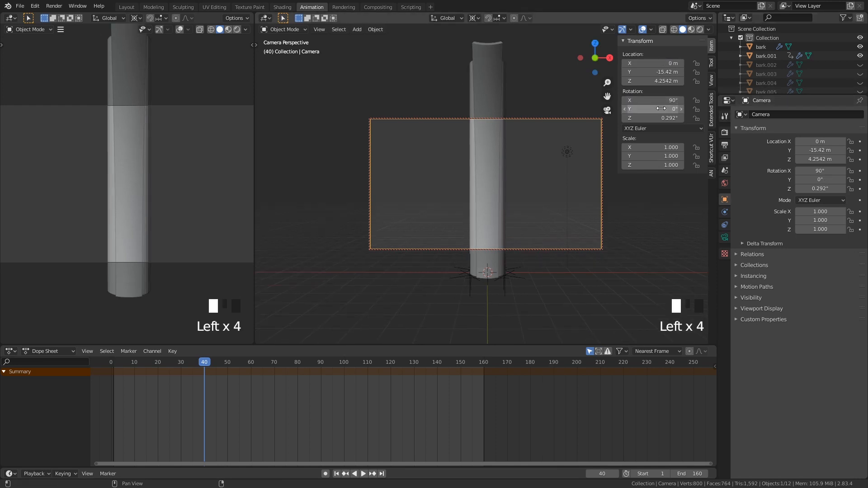
left_click(658, 118)
type("0")
key("Return")
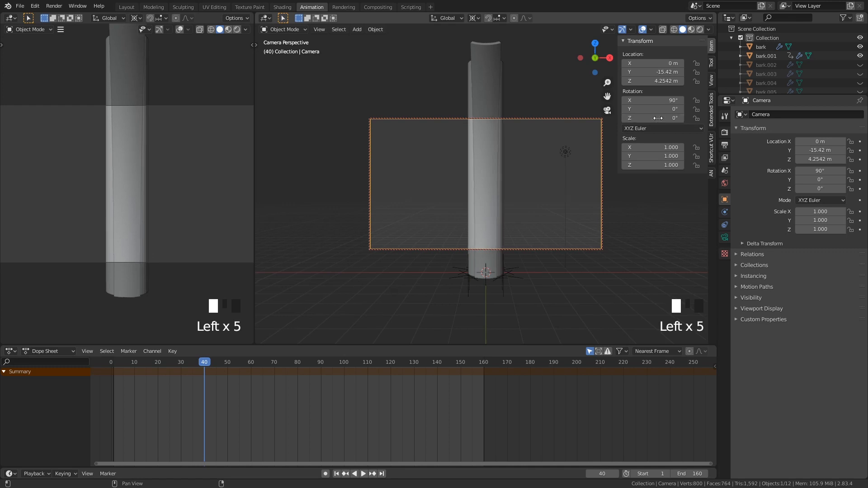
Adjust the camera's distance and height to Y -14.99 m and Z 4.4642 m
left_click(658, 72)
type("-15.32")
key("Return")
mouse_move(658, 72)
left_mouse_down()
mouse_move(675, 72)
mouse_move(667, 81)
left_mouse_up()
left_click_drag(652, 81, 654, 81)
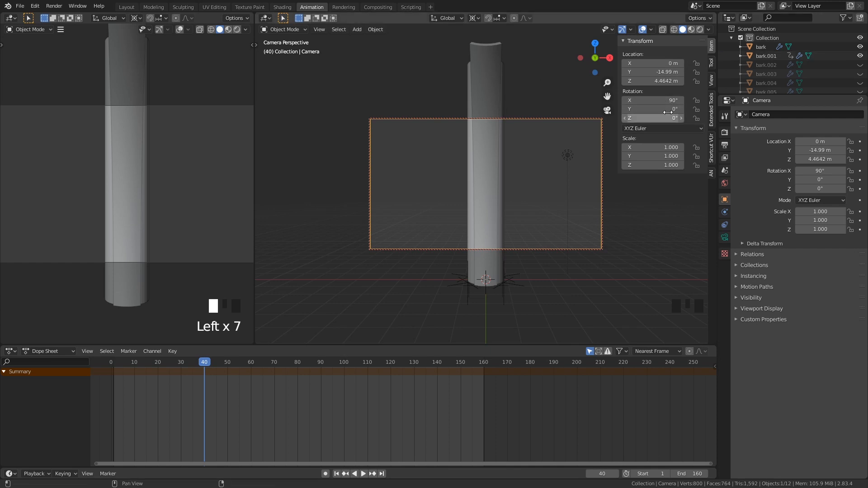
Turn off Lock Camera to View, orbit freely and return to the camera view to check its framing
left_click(710, 80)
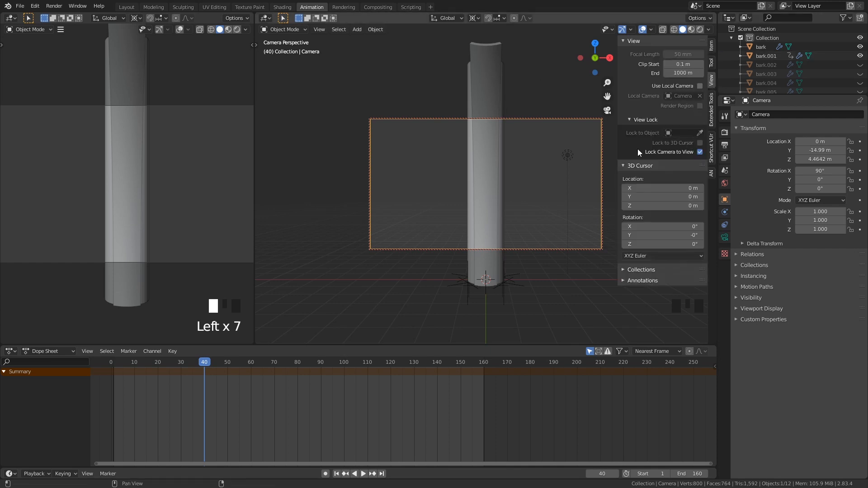
left_click(700, 152)
mouse_move(548, 157)
middle_mouse_down()
mouse_move(534, 161)
mouse_move(549, 162)
mouse_move(539, 169)
middle_mouse_up()
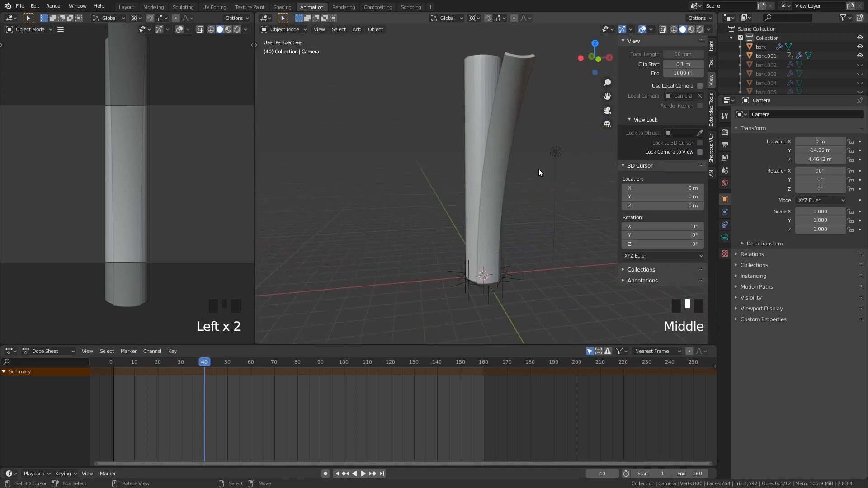
key("KP_0")
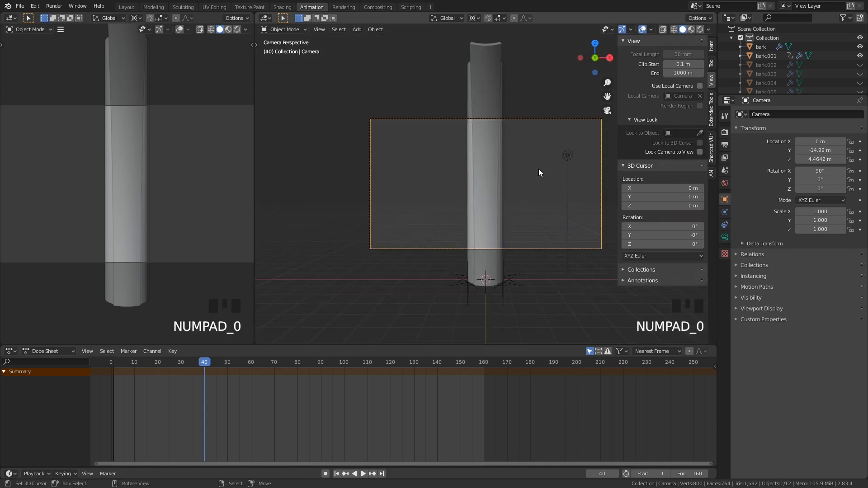
Select bark.001 and scrub the animation to frame 61 to examine its peel from the camera
right_click(496, 97)
left_click_drag(178, 362, 253, 370)
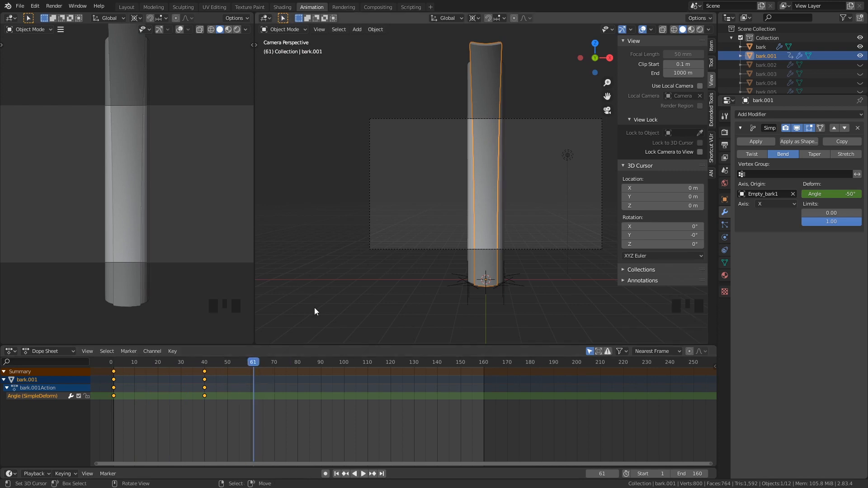
right_click(492, 61)
right_click(492, 62)
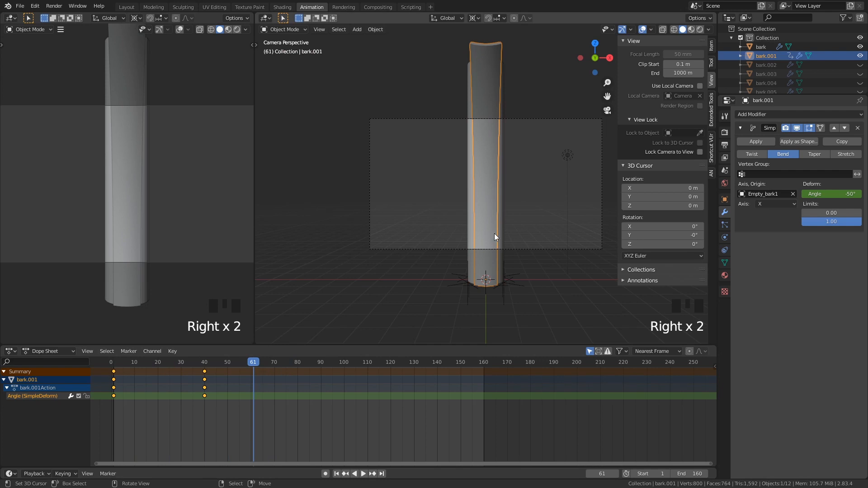
Select the central Empty.001 under the trunk and try moving it
middle_click_drag(492, 292, 506, 272)
scroll(505, 272, "down", 3)
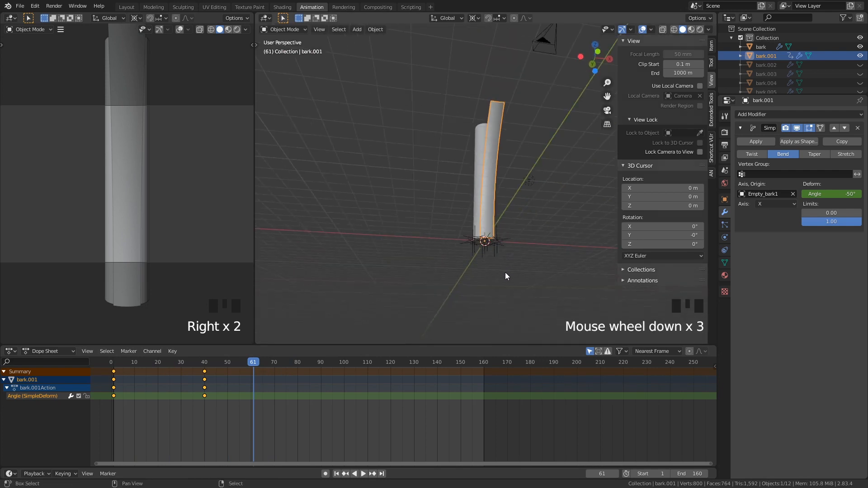
scroll(506, 209, "up", 6)
right_click(493, 183)
scroll(498, 188, "down", 1)
right_click(494, 185)
right_click(493, 183)
right_click(492, 182)
right_click(492, 181)
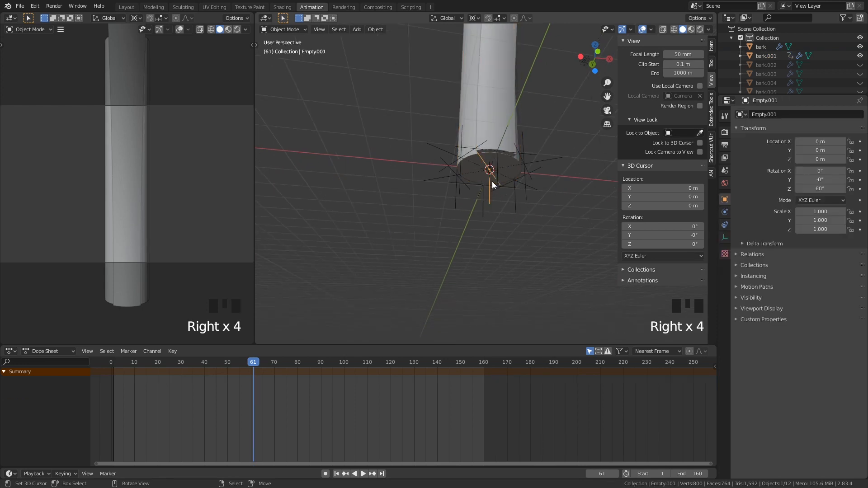
middle_click_drag(492, 181, 513, 183)
key("g")
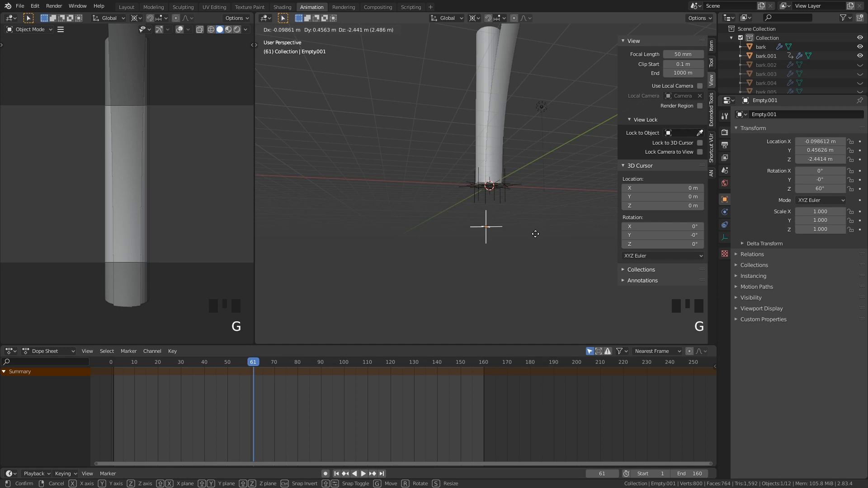
right_click(505, 199)
Select the six bark empties around the trunk's base and parent them to the central Empty.001 with the Object option
scroll(511, 203, "up", 3)
scroll(515, 206, "up", 4)
scroll(519, 210, "down", 2)
middle_click_drag(519, 210, 523, 180)
right_click(538, 161)
right_click(542, 182, "shift")
right_click(506, 204, "shift")
right_click(478, 198, "shift")
right_click(481, 202, "shift")
right_click(458, 183, "shift")
right_click(469, 133, "shift")
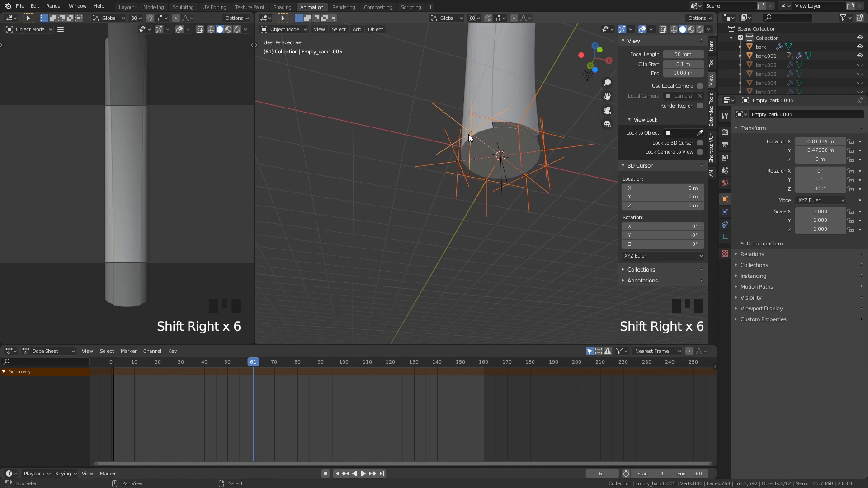
right_click(501, 166, "shift")
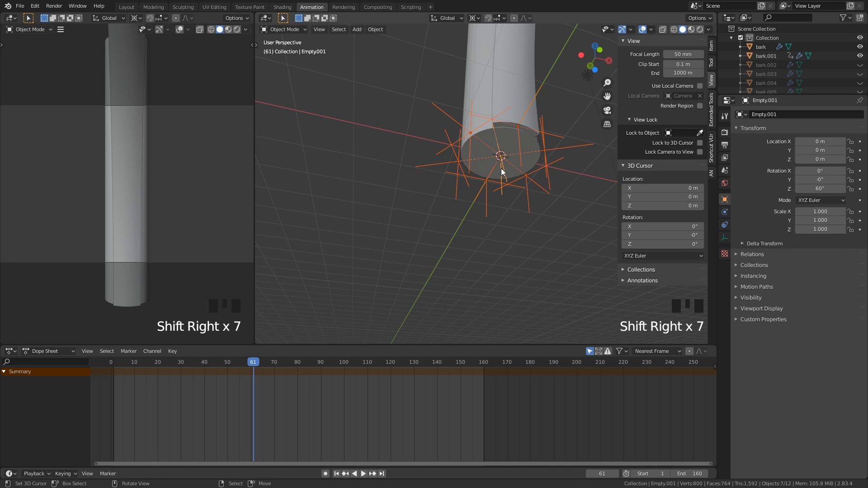
key("ctrl+p")
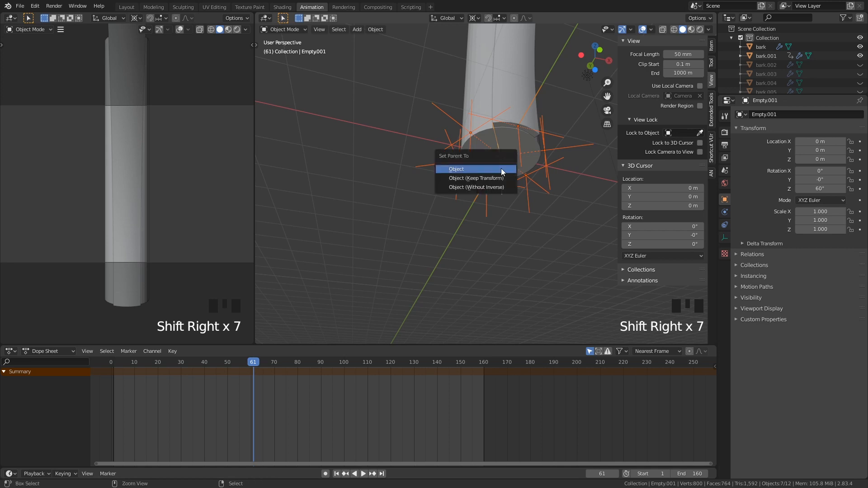
left_click(501, 168)
Unhide all the bark strips and select the central Empty.001
right_click(502, 170)
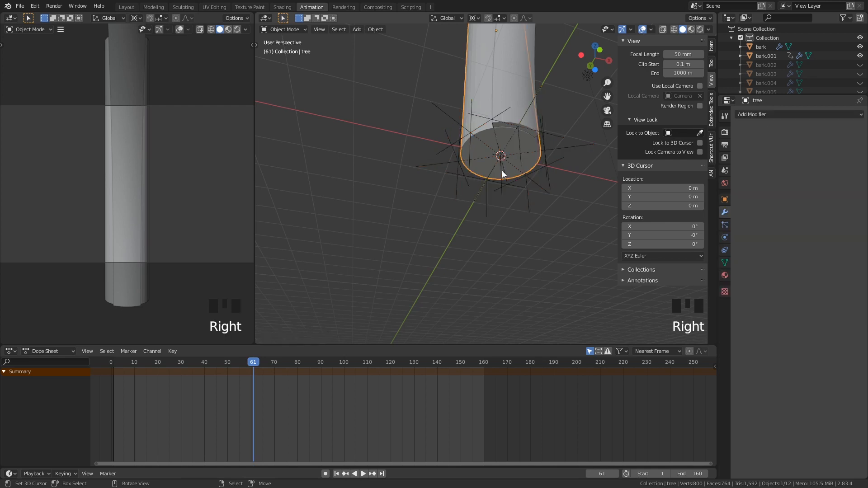
right_click(502, 170)
right_click(502, 172)
right_click(501, 177)
right_click(501, 177)
right_click(503, 173)
right_click(503, 173)
middle_click_drag(503, 173, 520, 191)
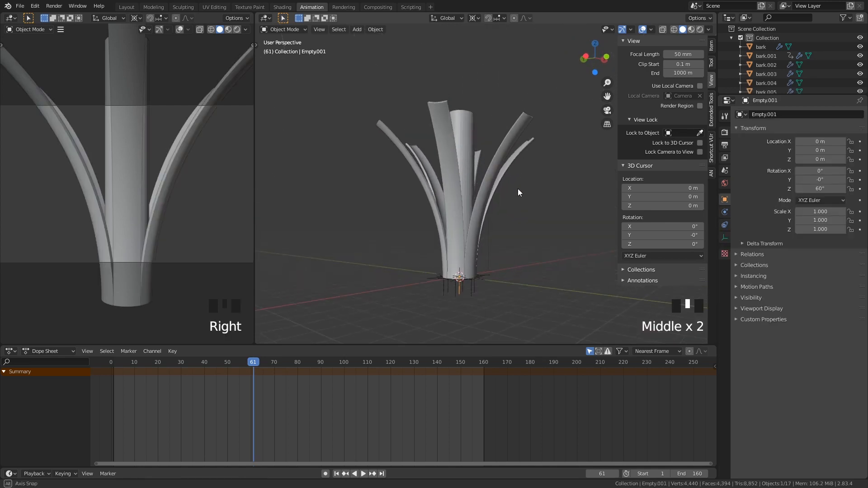
Try moving Empty.001 down along the global Z axis to check how the bark strips follow
key("g")
key("z")
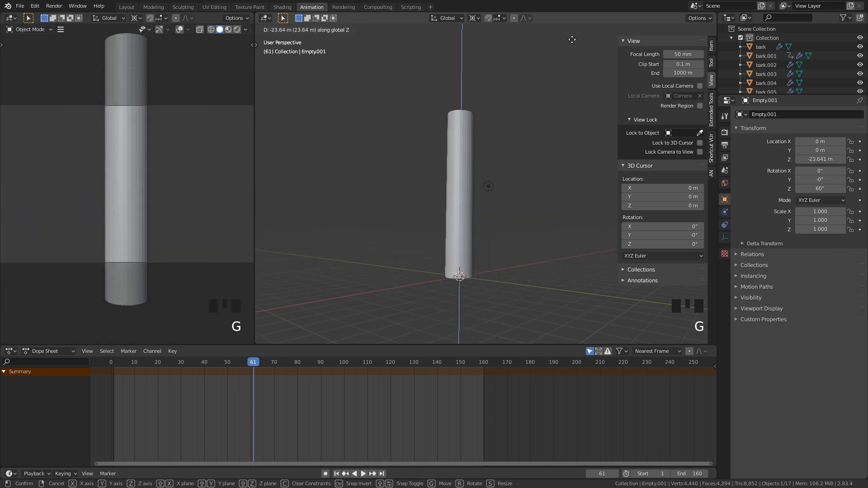
right_click(534, 184)
scroll(530, 175, "down", 3)
key("g")
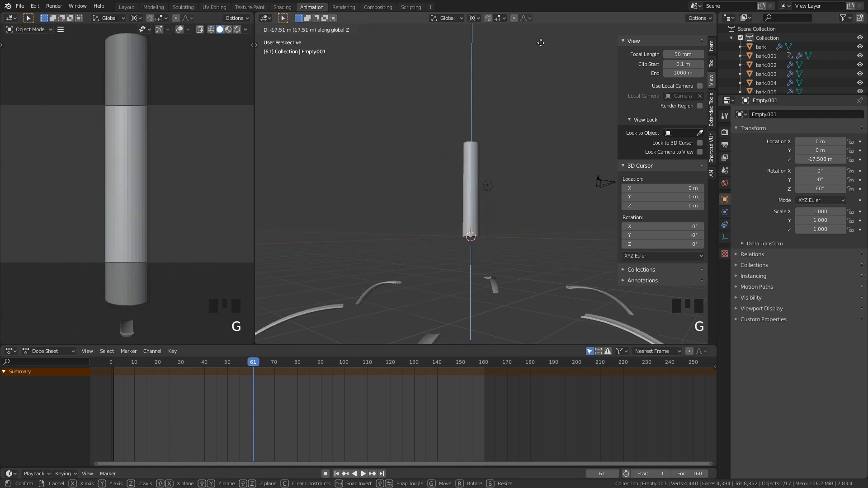
right_click(535, 196)
Switch to the front view and insert a location keyframe for Empty.001 at frame 1
scroll(473, 247, "up", 6)
middle_click_drag(445, 235, 395, 198)
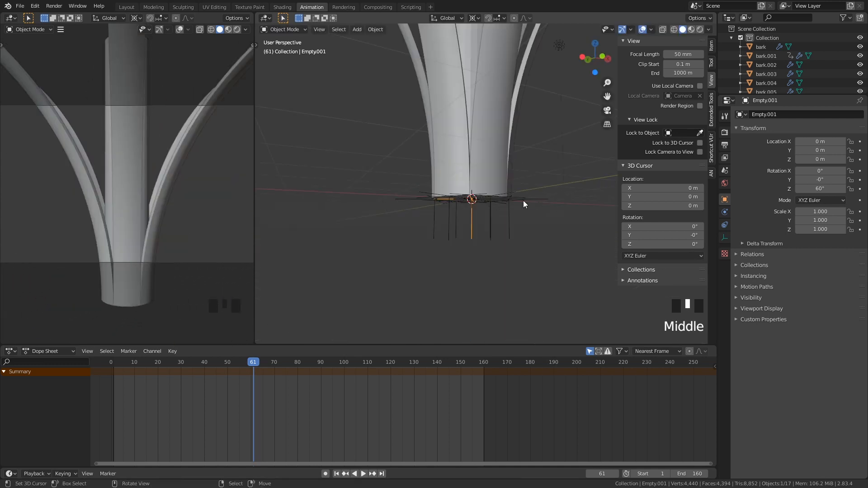
key("KP_1")
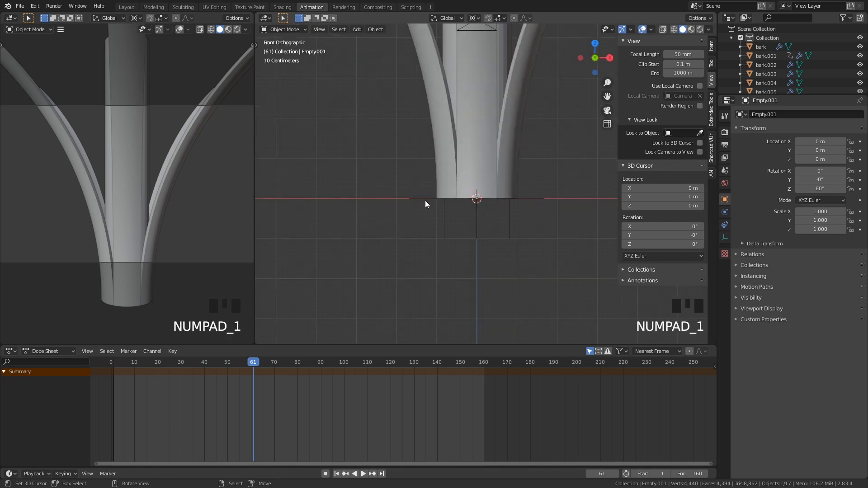
left_click(114, 363)
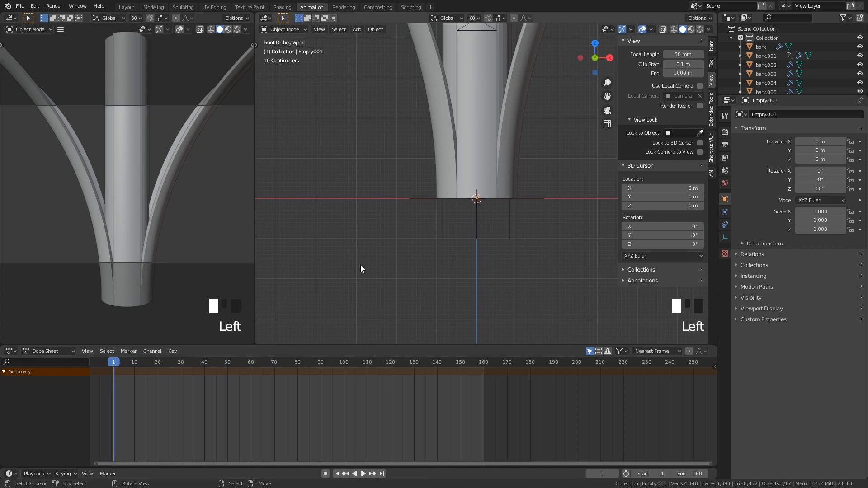
key("i")
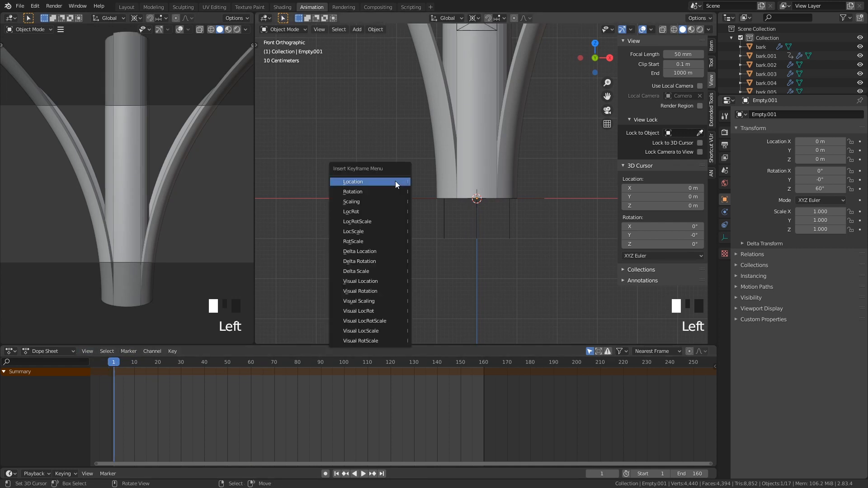
left_click(365, 182)
At frame 160, move Empty.001 up 10 m along the global Z axis
scroll(486, 212, "down", 5)
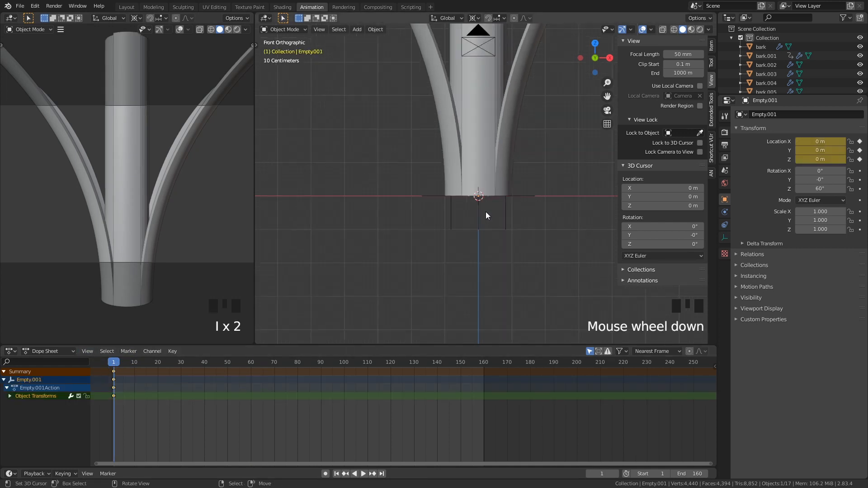
middle_click_drag(485, 212, 482, 255, "shift")
left_click(481, 363)
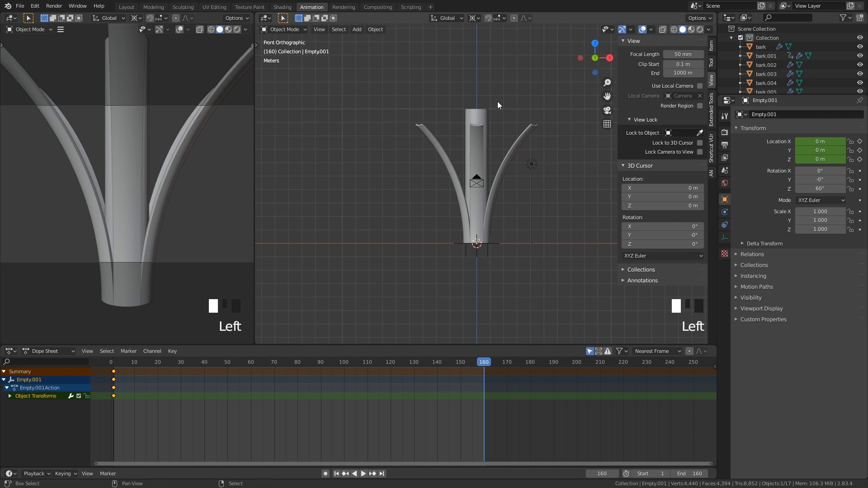
middle_click_drag(498, 102, 471, 138, "shift")
type("gz")
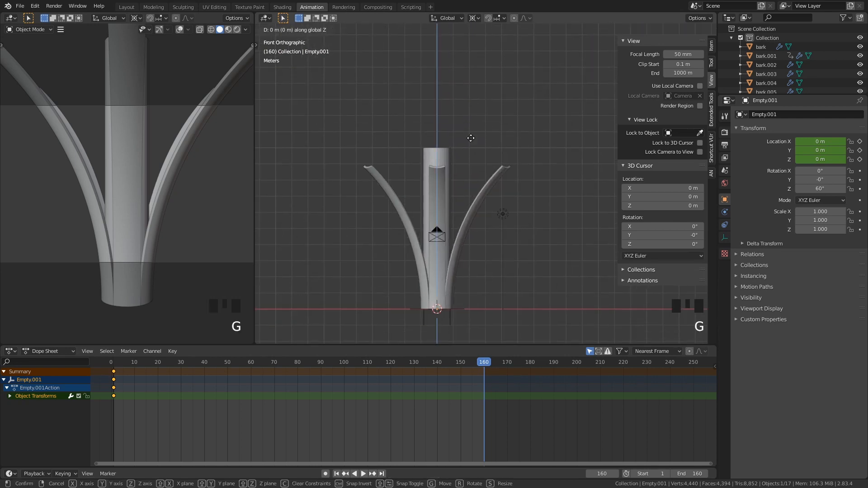
type("10")
key("Return")
scroll(438, 250, "down", 3, "shift")
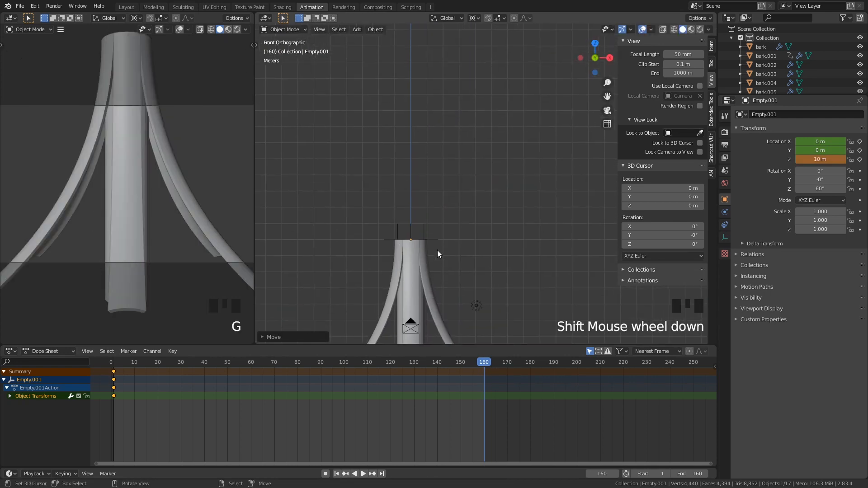
Insert a location keyframe for Empty.001 at frame 160
scroll(390, 272, "up", 5)
scroll(414, 233, "up", 3)
middle_click_drag(321, 266, 459, 223, "shift")
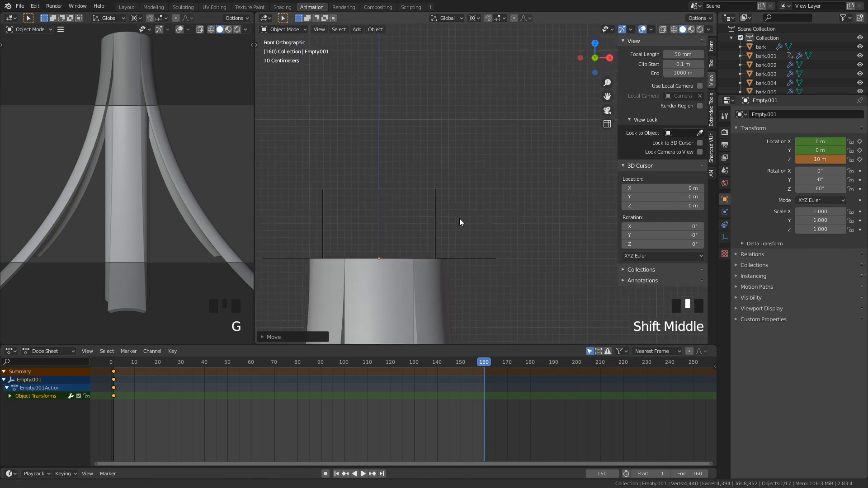
scroll(514, 259, "up", 3)
scroll(489, 225, "down", 4)
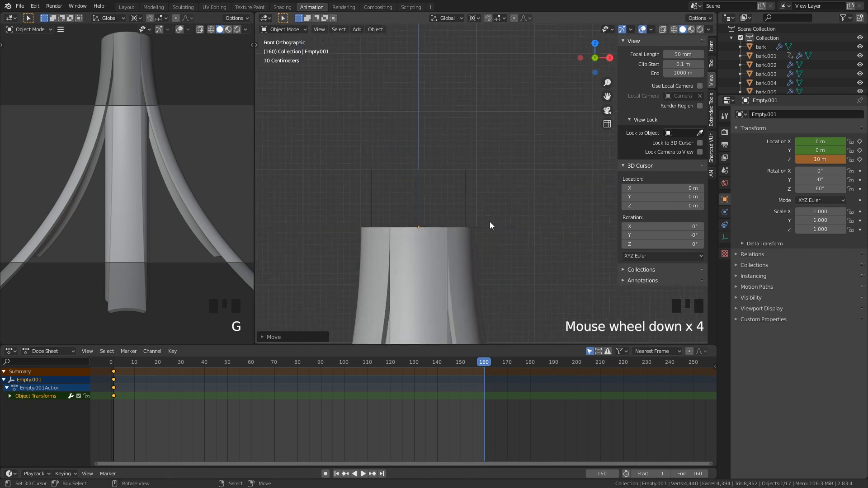
key("i")
left_click(482, 222)
scroll(473, 276, "down", 11)
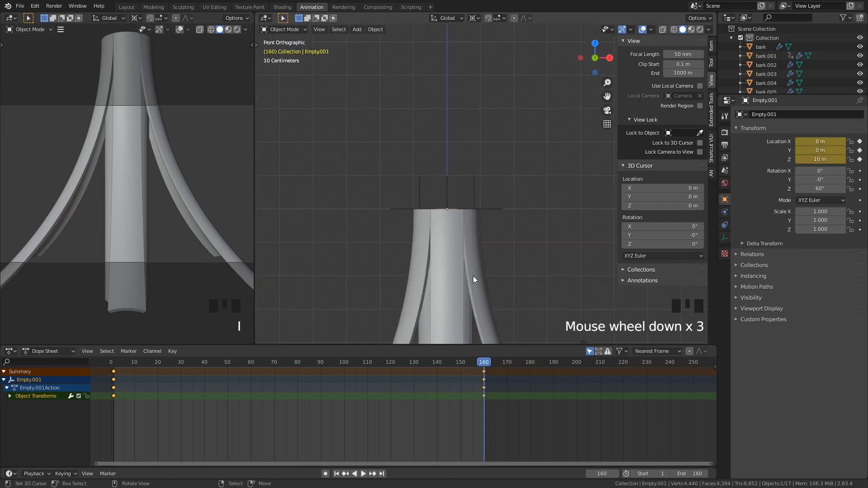
At frame 60, lower Empty.001 along global Z to about -10.878 m, out of the camera frame, and insert a location keyframe
left_click_drag(477, 365, 252, 373)
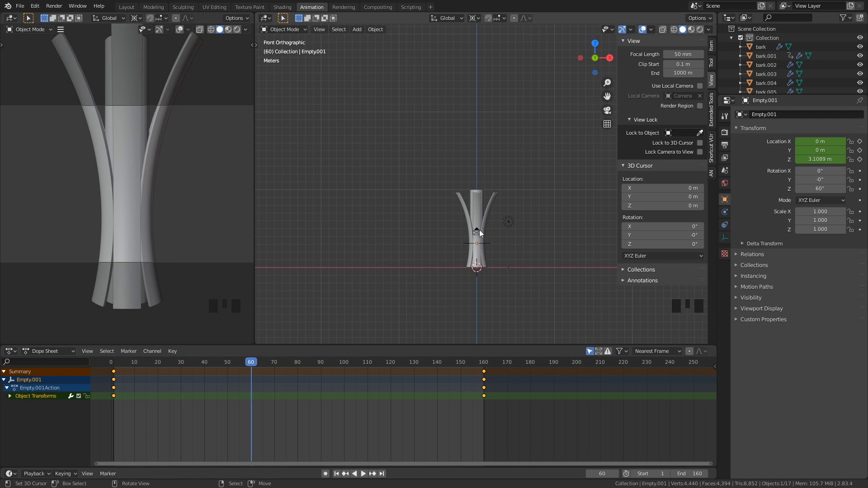
key("g")
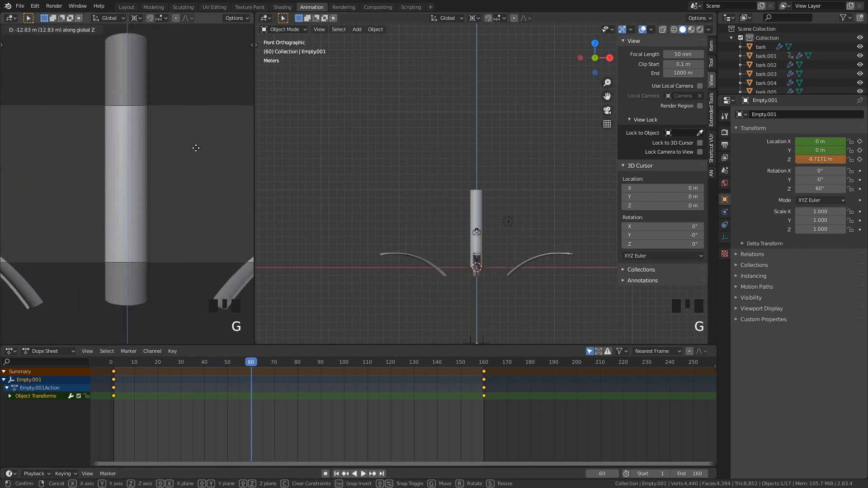
left_click(195, 178)
scroll(196, 178, "down", 2)
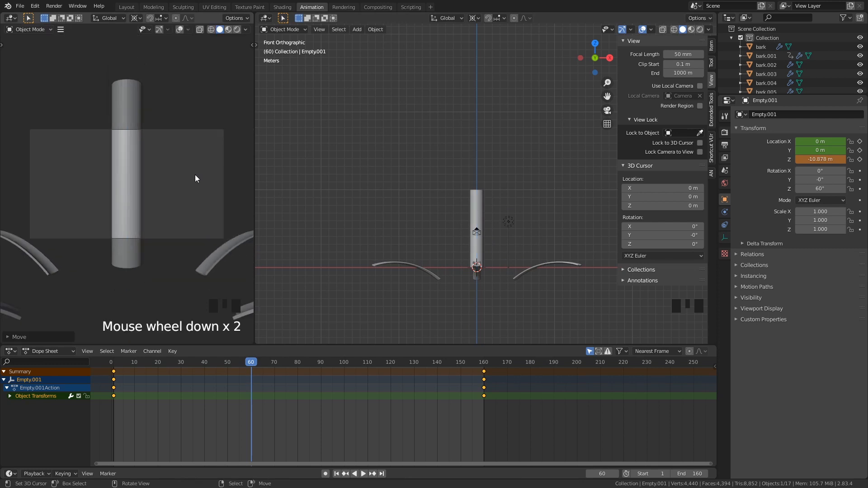
key("i")
left_click(462, 196)
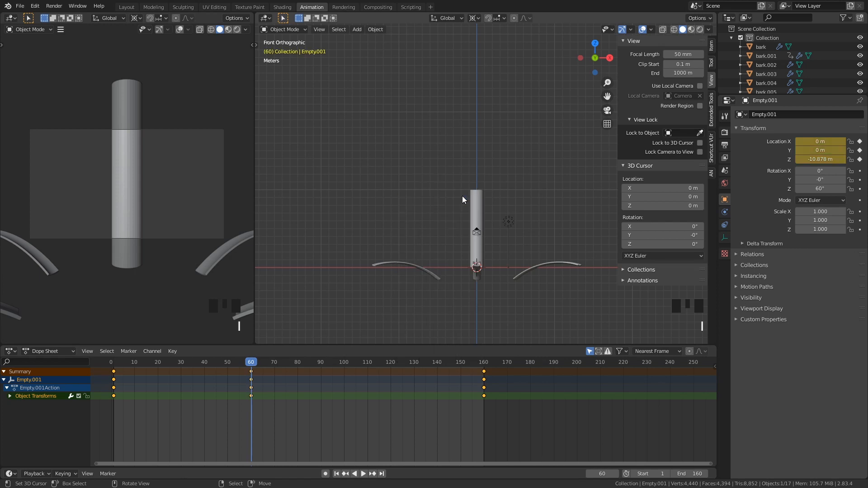
Play the animation from frame 1 to check how the bark strips drop out of the camera frame
left_click_drag(251, 362, 114, 364)
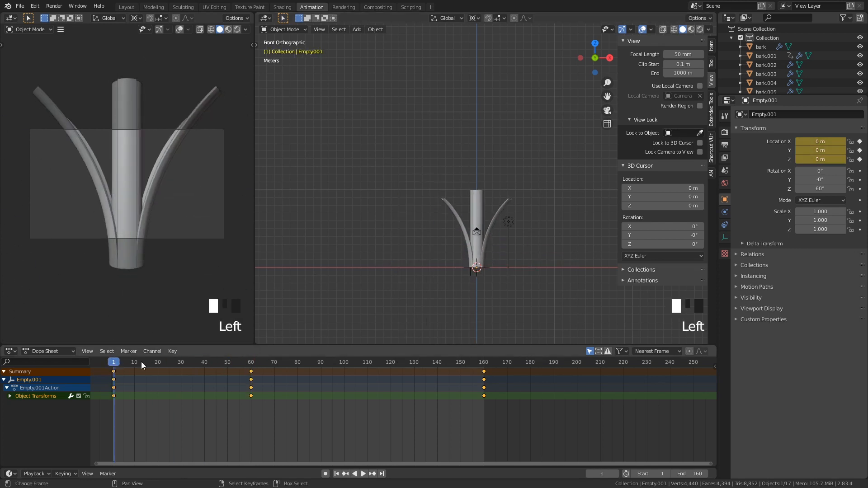
left_click(364, 474)
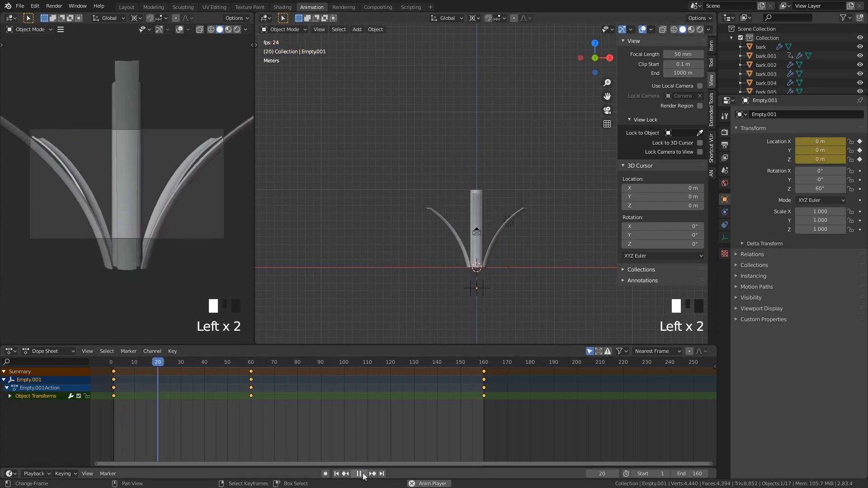
left_click(359, 474)
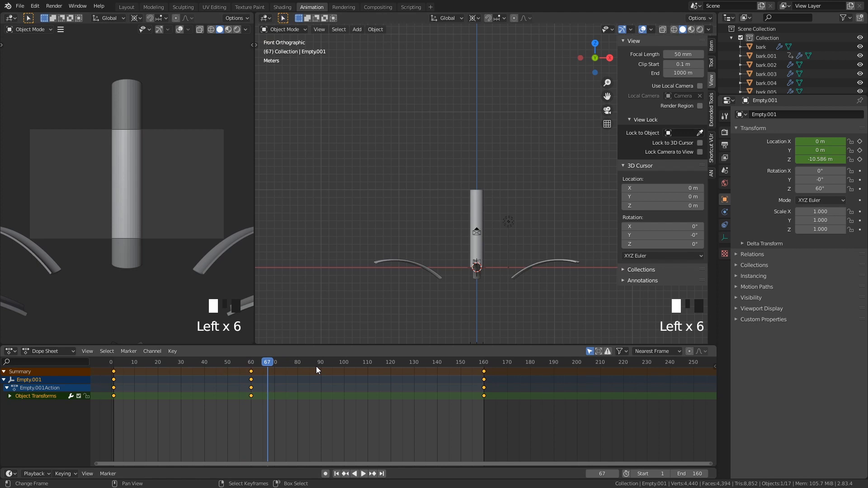
Copy Empty.001's location keyframe from frame 60 and paste it at frame 80
left_click_drag(316, 366, 297, 365)
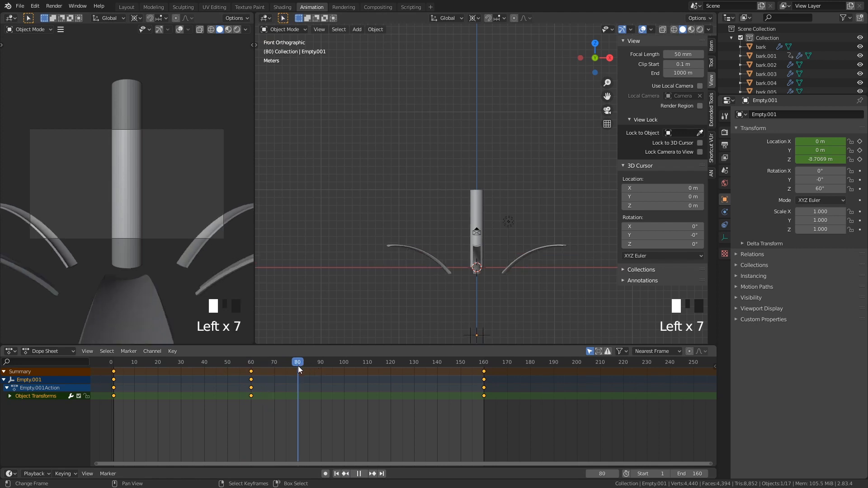
right_click(192, 256)
right_click(178, 265)
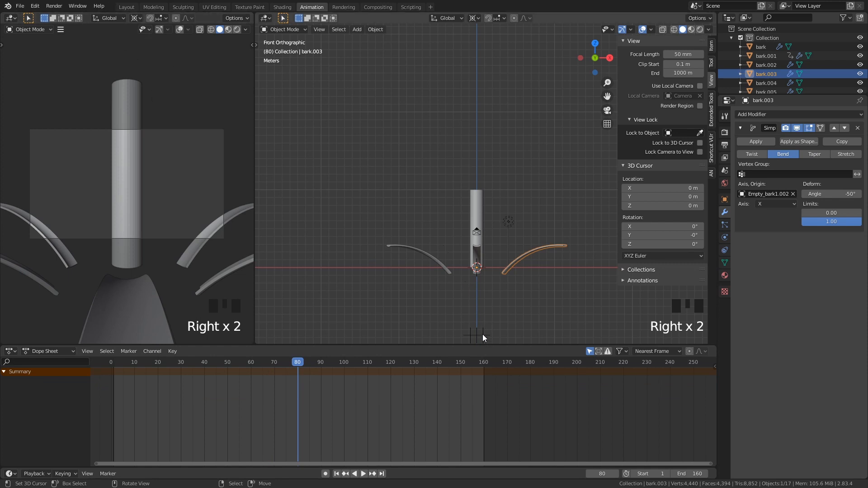
middle_click_drag(478, 312, 465, 178)
right_click(478, 321)
right_click(452, 282)
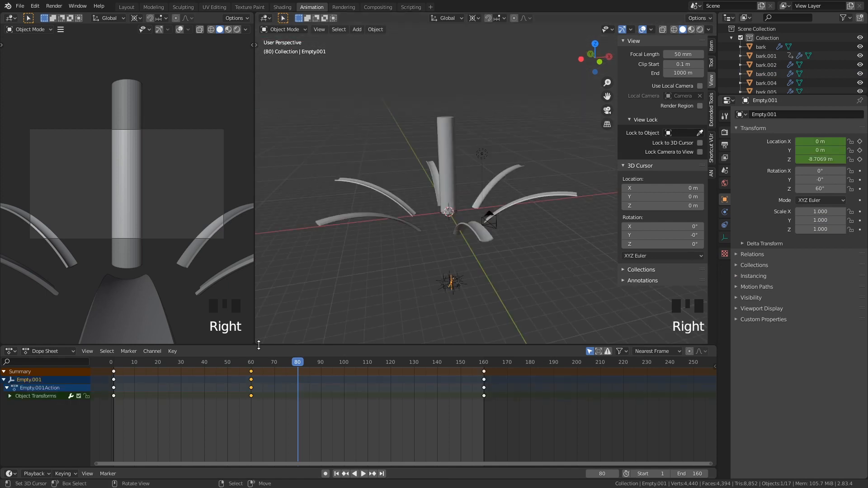
right_click(251, 373)
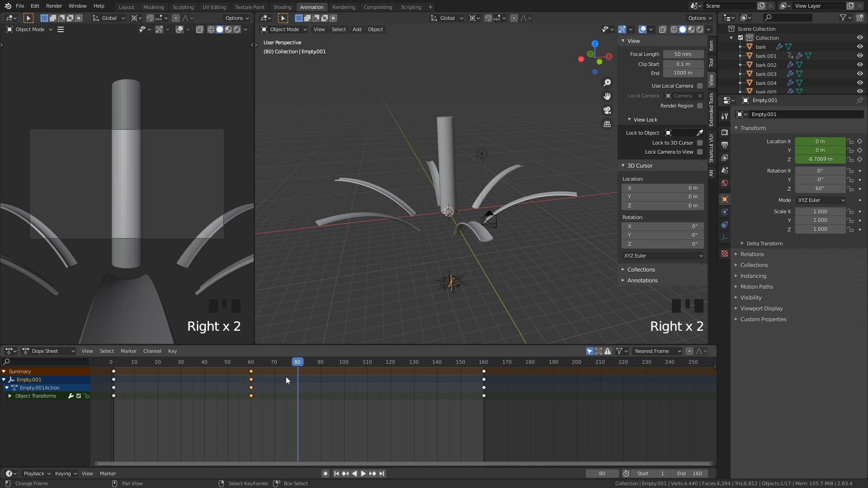
key("ctrl+v")
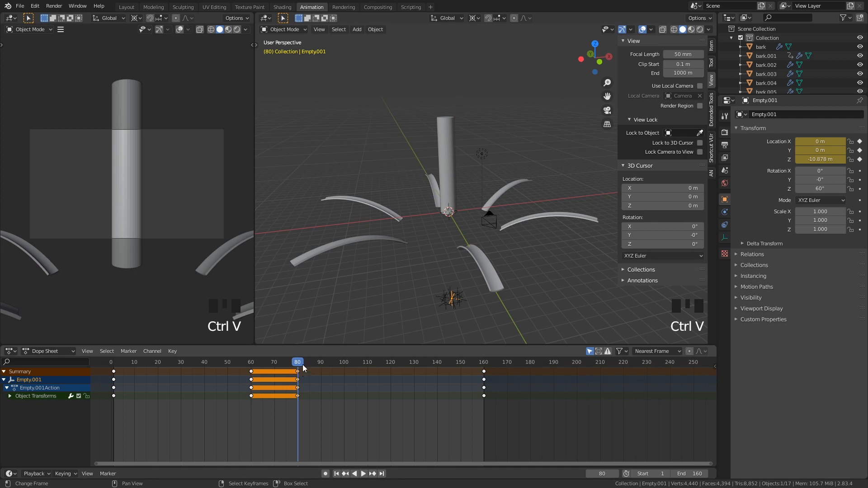
At frame 81, raise Empty.001 along global Z to about 20.375 m, above the camera frame, and insert a location keyframe
key("Right")
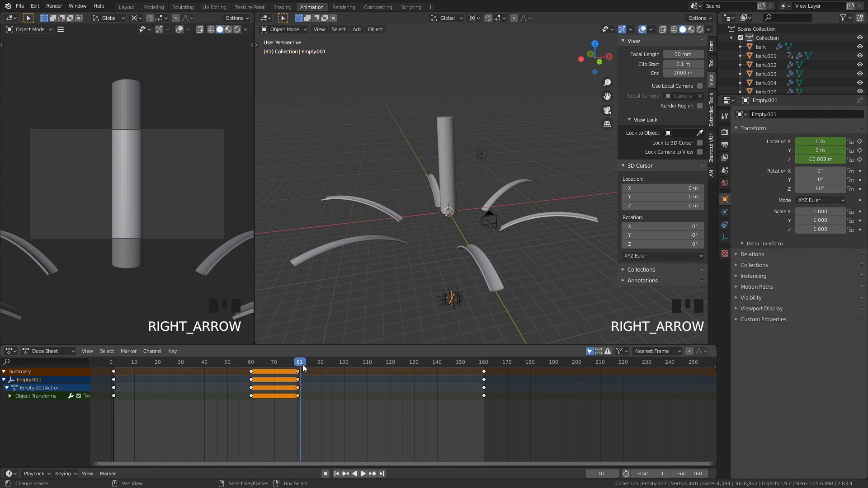
key("g")
key("z")
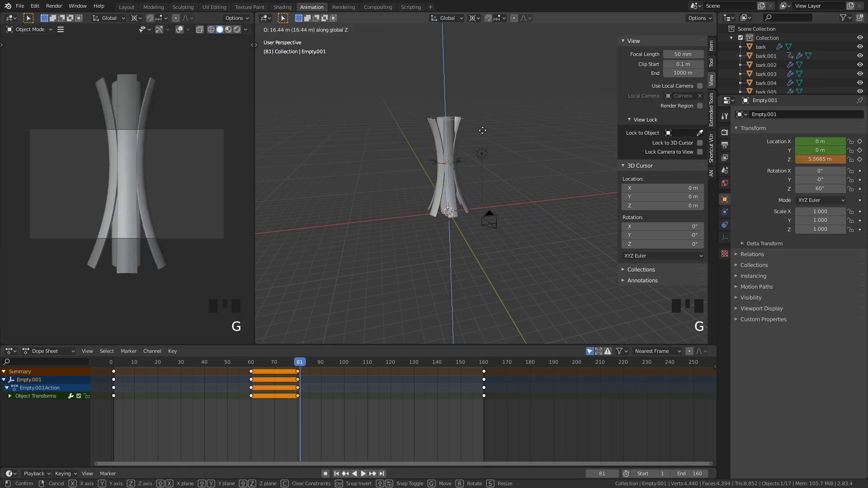
left_click(478, 260)
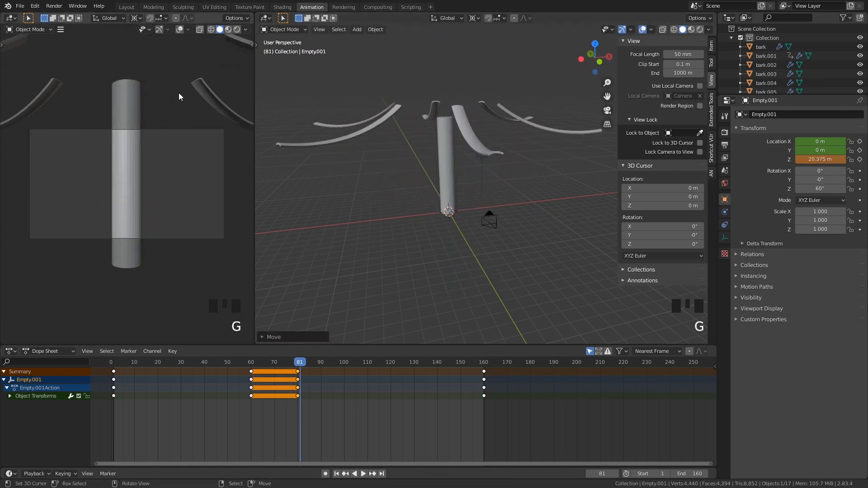
key("i")
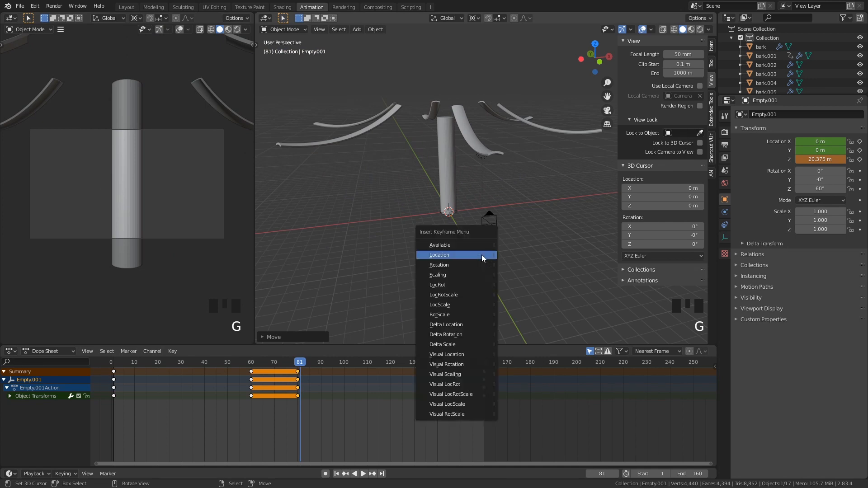
left_click(482, 255)
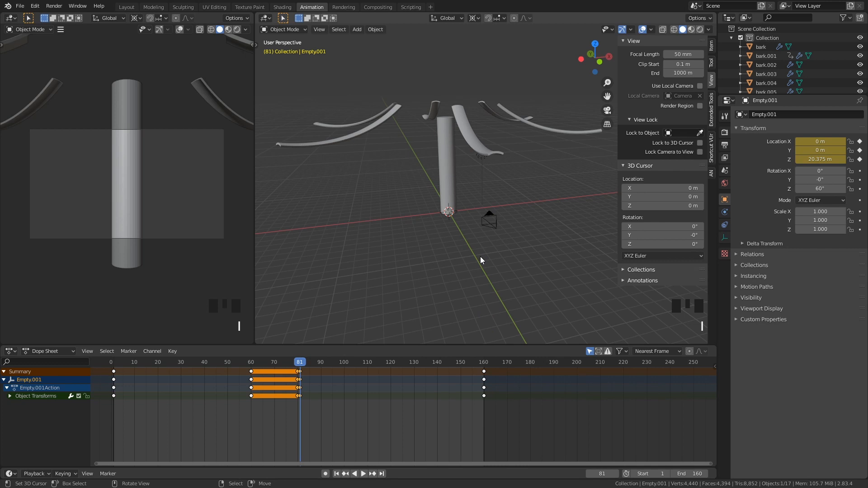
Step back and forth between frames 80 and 81 and play the animation to check the bark's jump from below to above
key("Left")
key("Right")
key("Left")
key("Right")
key("Left")
key("Right")
key("Left")
key("Right")
key("Left")
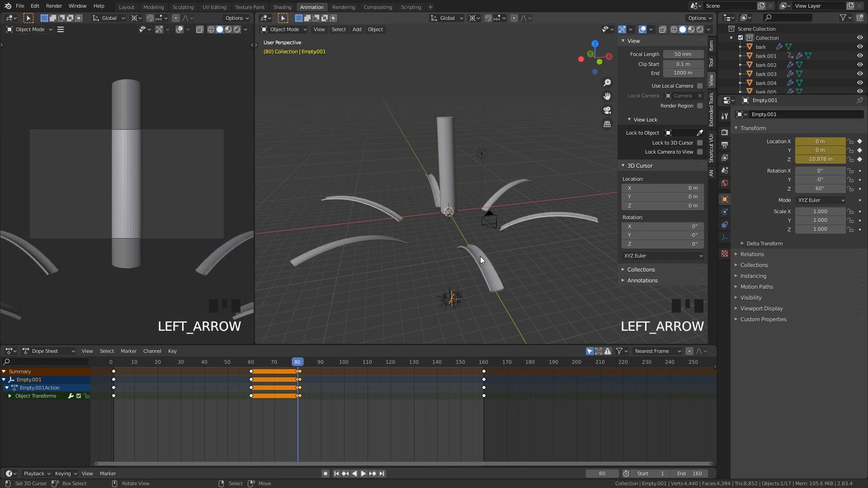
key("Right")
key("Left")
key("Right")
key("Left")
key("Right")
key("Left")
key("Right")
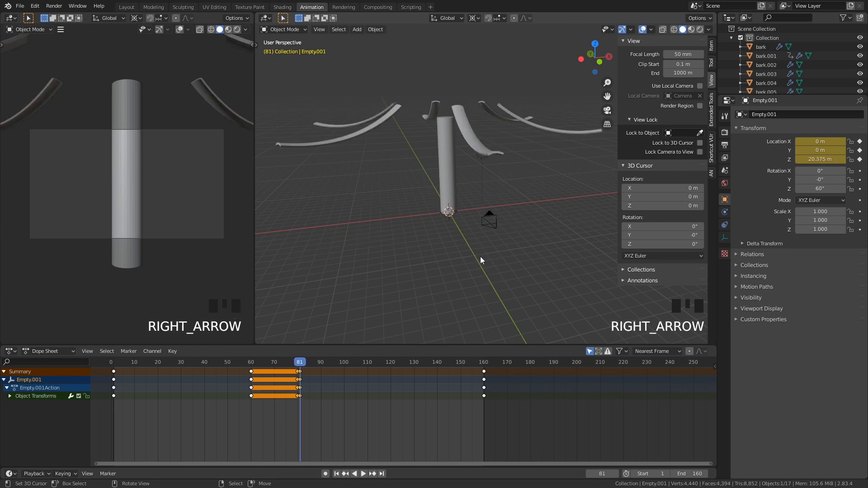
left_click(364, 474)
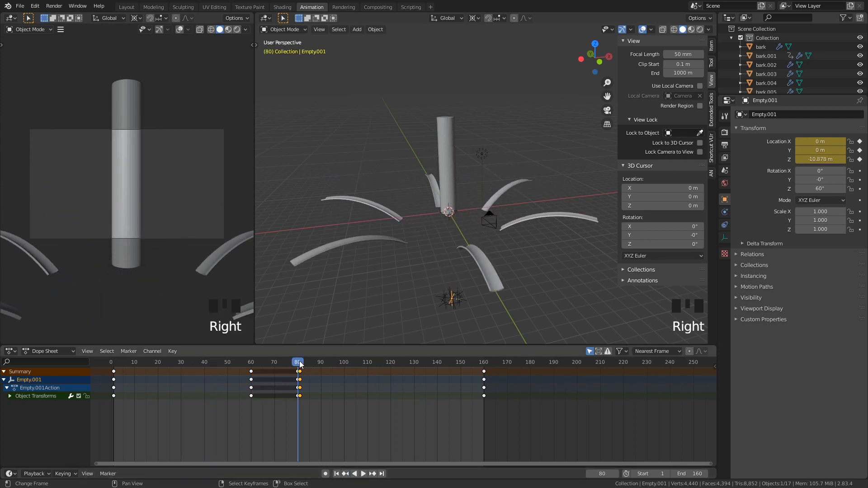
Copy Empty.001's location keyframe from frame 81 and paste it at frame 100
left_click(300, 364)
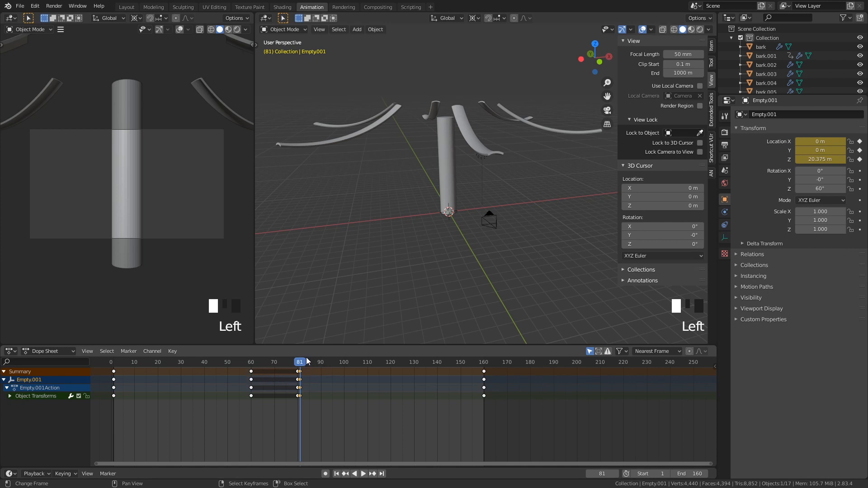
left_click(319, 365)
left_click_drag(320, 366, 343, 370)
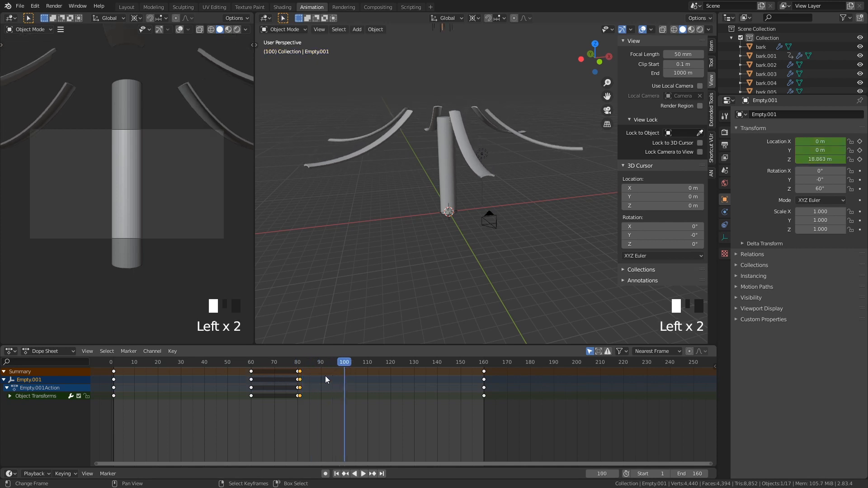
right_click(301, 372)
right_click(301, 373)
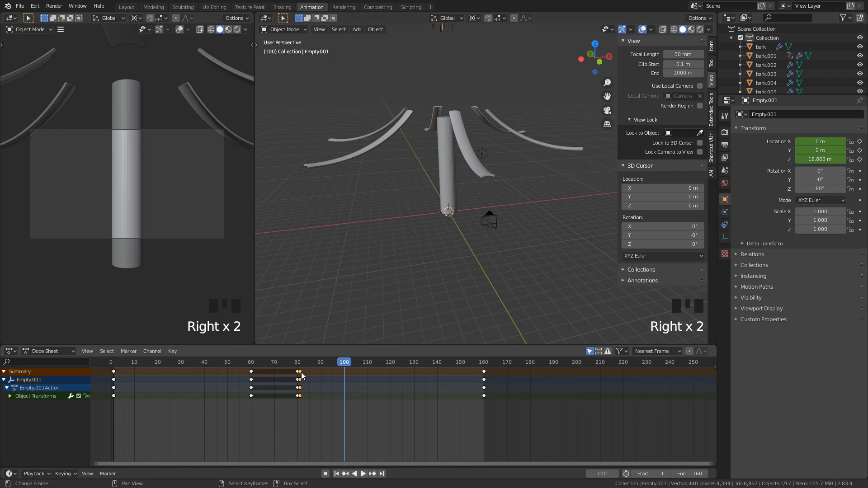
key("ctrl+v")
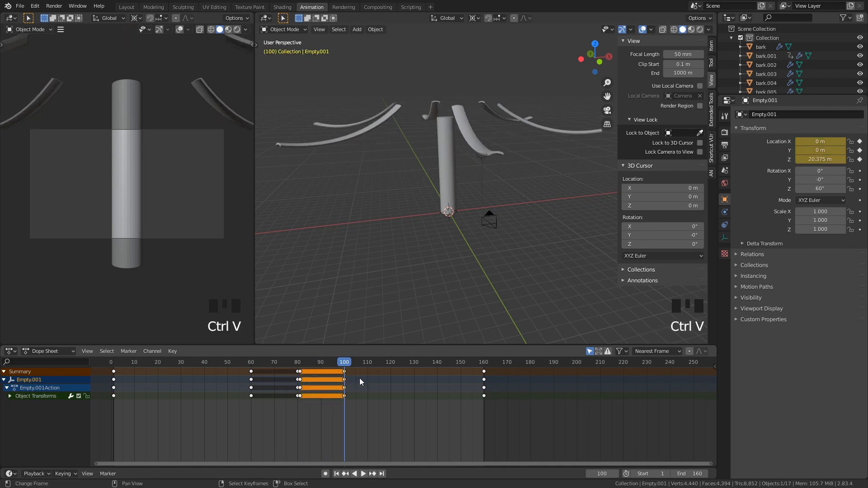
Scrub and play the animation to review the bark strips' motion, return to frame 0 and inspect the trunk's upper end
left_click_drag(340, 365, 443, 361)
key("Escape")
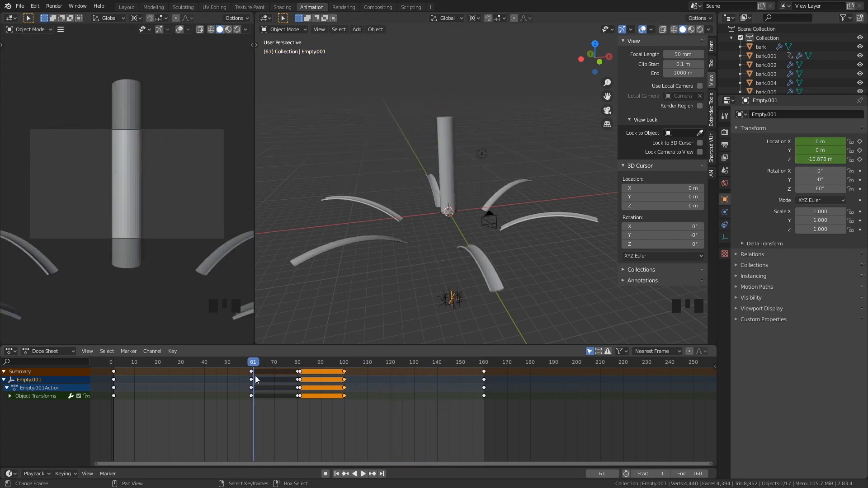
key("space")
left_click(294, 364)
mouse_move(295, 365)
left_mouse_down()
mouse_move(306, 361)
mouse_move(285, 360)
left_mouse_up()
left_click_drag(304, 364, 240, 365)
left_click(358, 473)
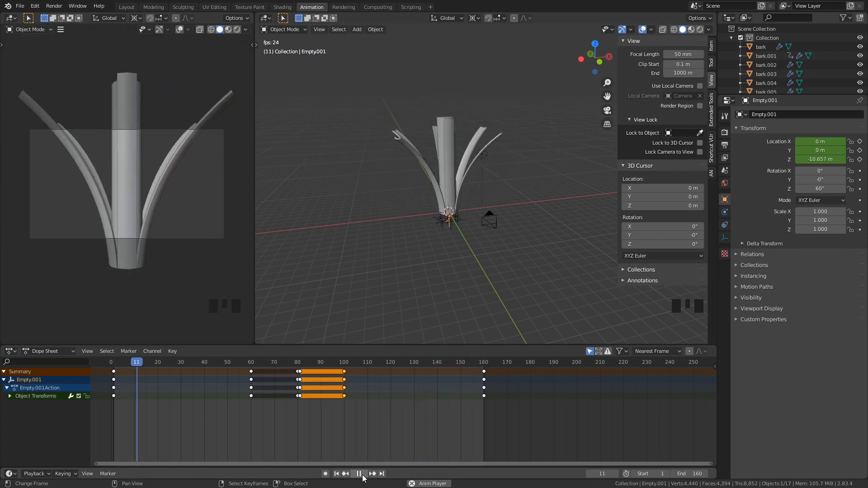
left_click(360, 474)
left_click_drag(119, 372, 109, 367)
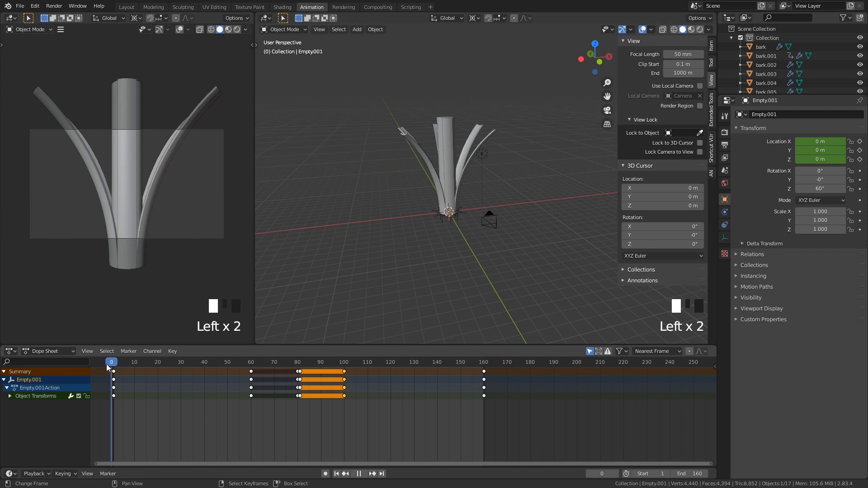
middle_click_drag(308, 253, 444, 161)
scroll(441, 246, "up", 5)
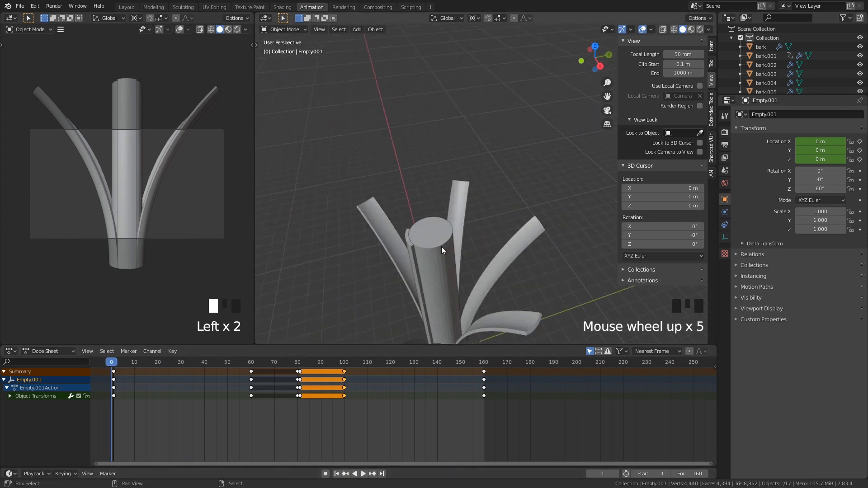
Hide every peeling bark strip except bark.001 and play the animation to review that strip alone
middle_click_drag(441, 246, 430, 204, "shift")
right_click(429, 205)
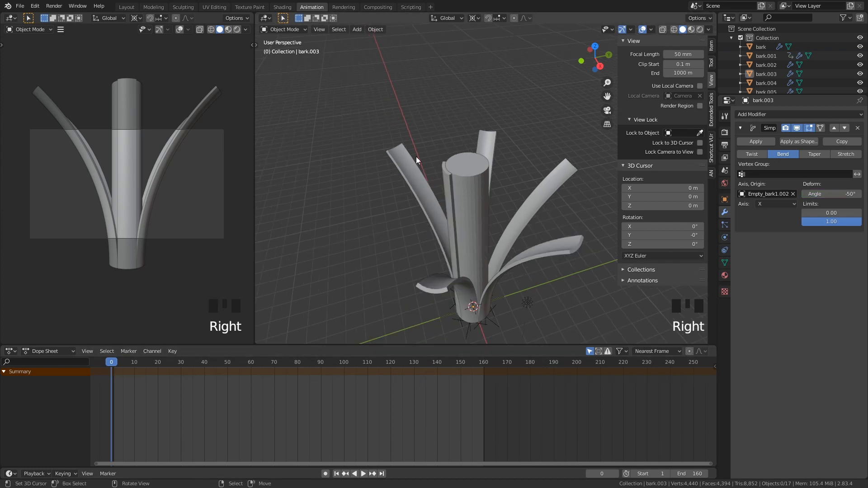
right_click(412, 158)
right_click(409, 161)
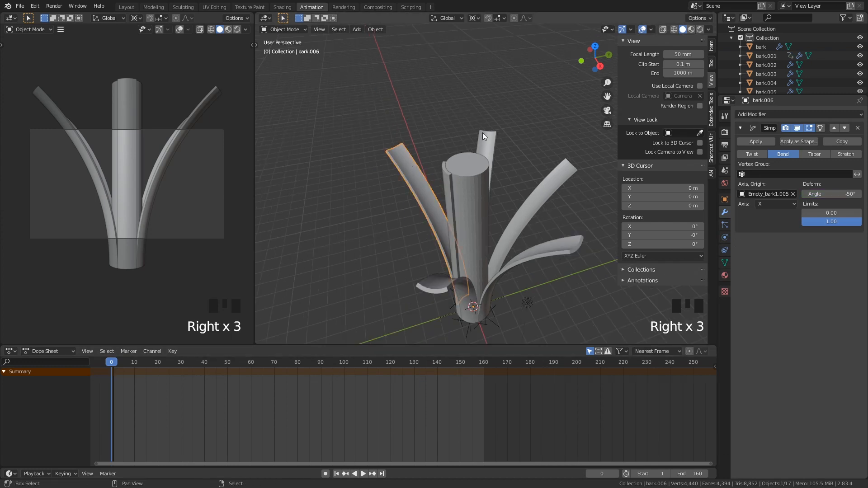
right_click(483, 132, "shift")
right_click(548, 178, "shift")
right_click(538, 248, "shift")
right_click(455, 284, "shift")
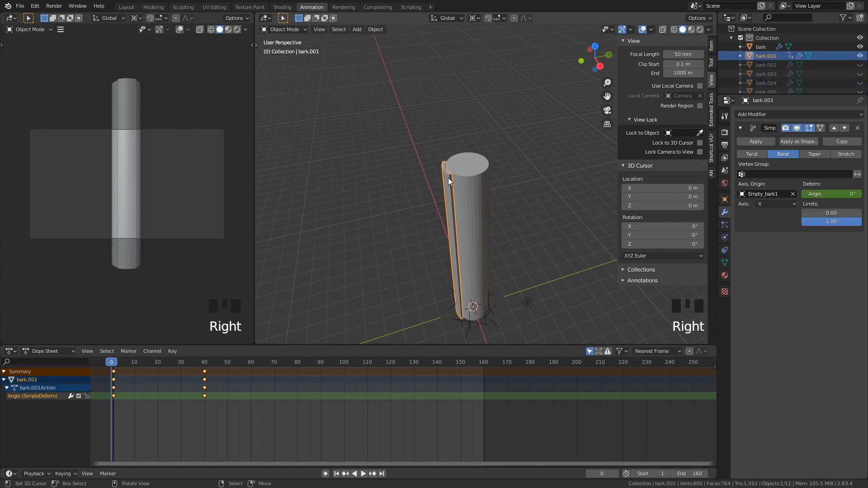
left_click(363, 473)
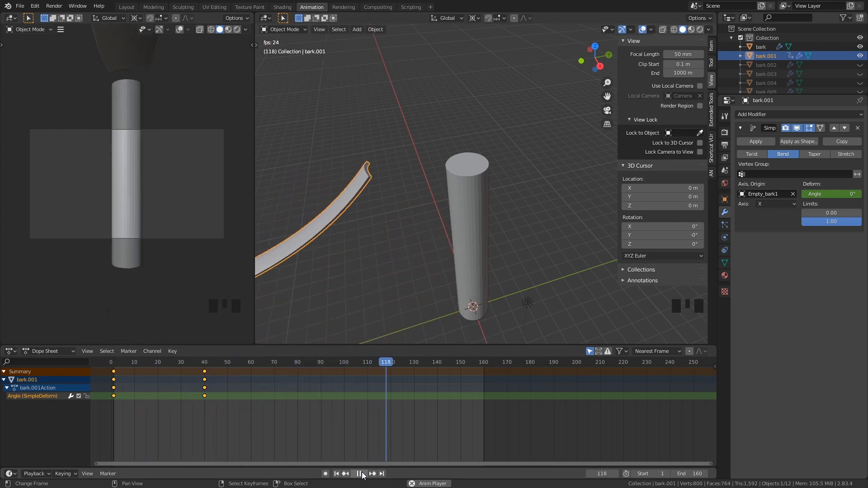
left_click(361, 473)
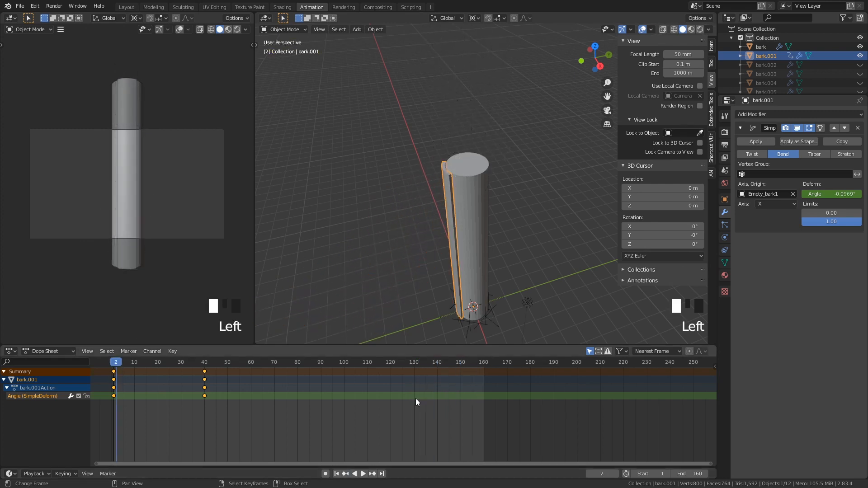
At frame 160, set bark.001's bend angle to 0° and insert a keyframe for it
left_click(483, 362)
left_click_drag(483, 362, 485, 363)
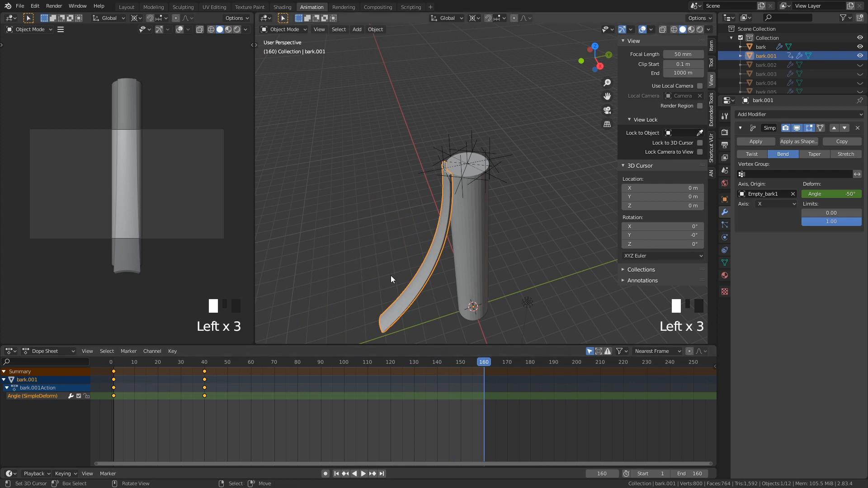
right_click(409, 283)
right_click(468, 278)
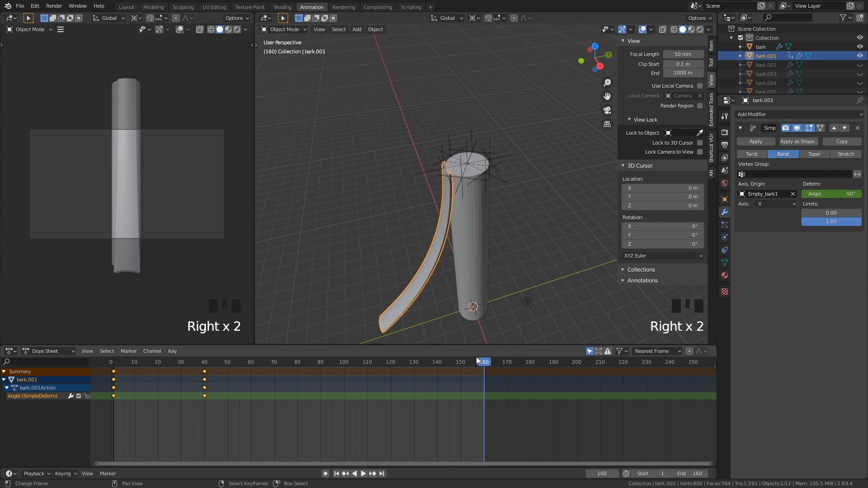
left_click(836, 195)
type("0")
key("Return")
right_click(836, 194)
left_click(836, 195)
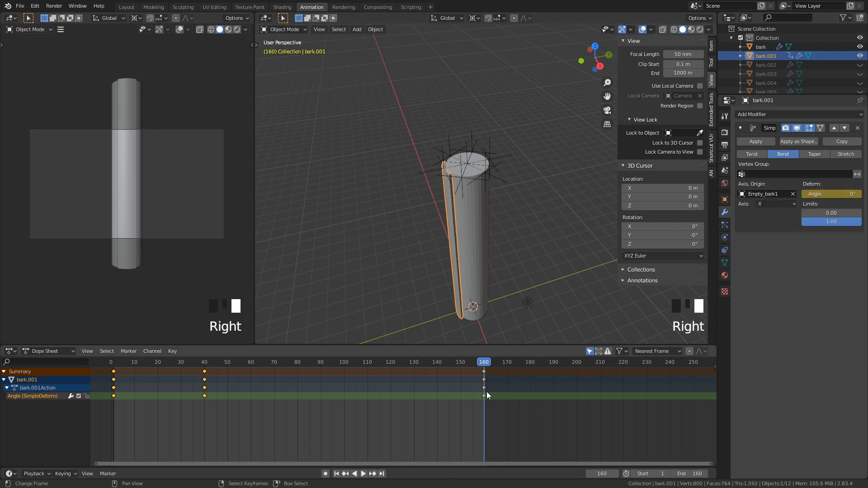
At frame 120, set bark.001's bend angle to -50° and insert a keyframe for it
left_click_drag(467, 365, 392, 369)
left_click(832, 194)
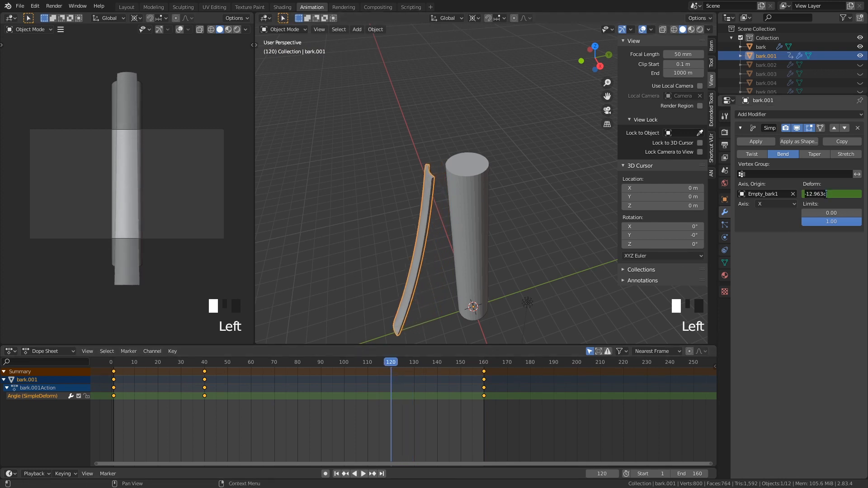
type("-50")
key("Return")
right_click(832, 194)
left_click(832, 195)
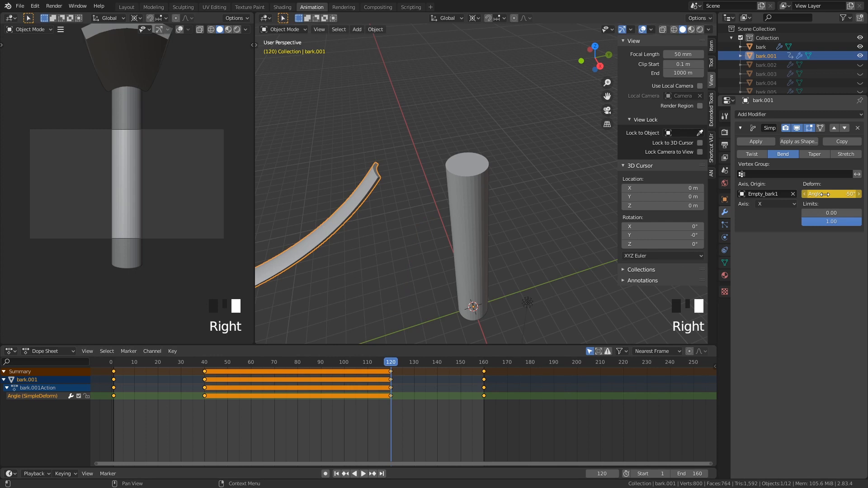
Scrub and play the animation to check how bark.001 bends back onto the trunk
left_click(476, 372)
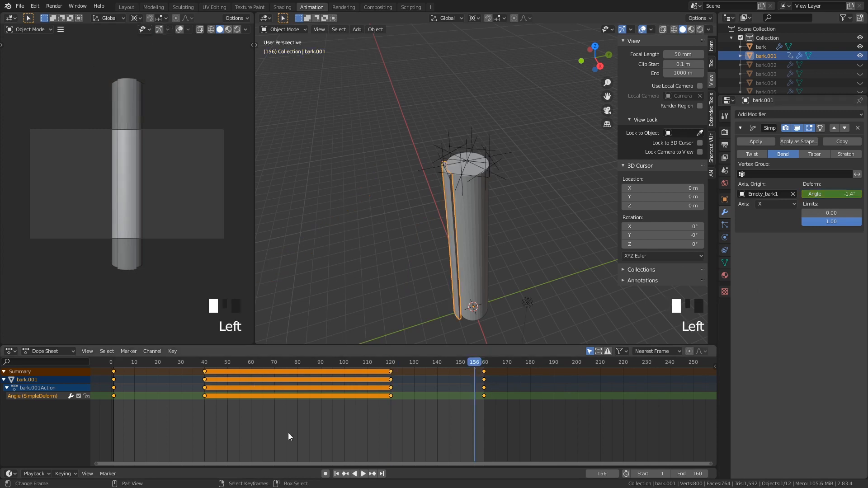
left_click(363, 474)
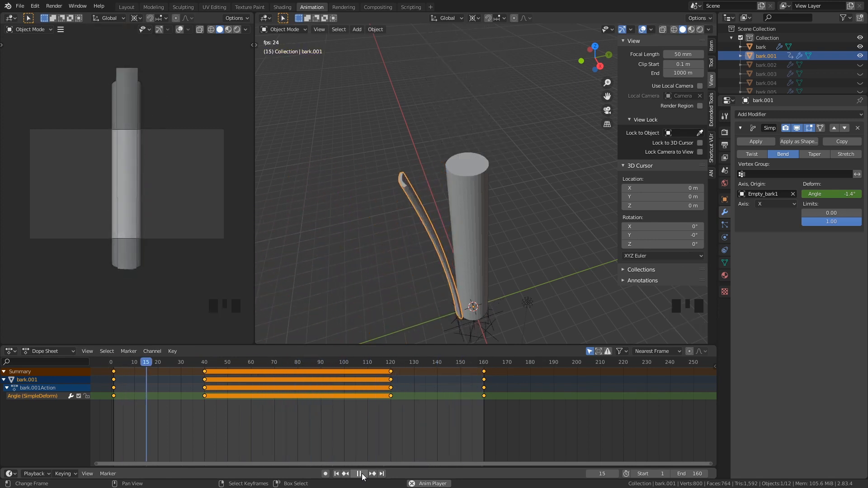
double_click(449, 367)
left_click(448, 367)
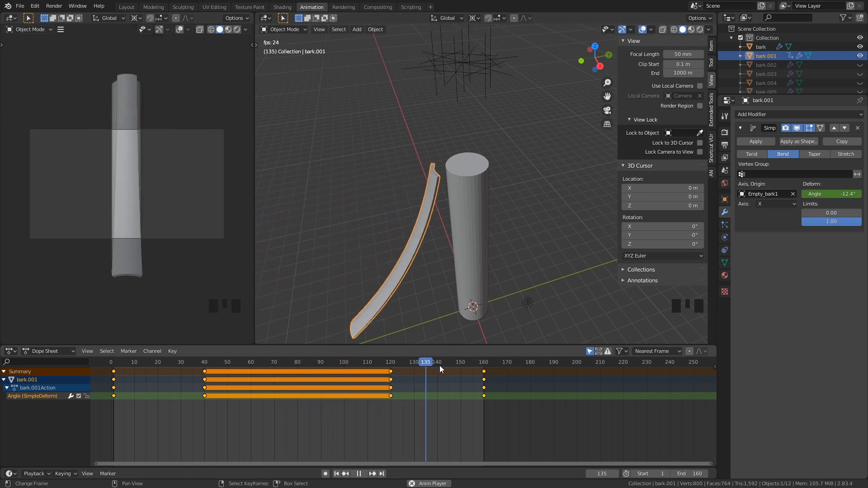
left_click(359, 473)
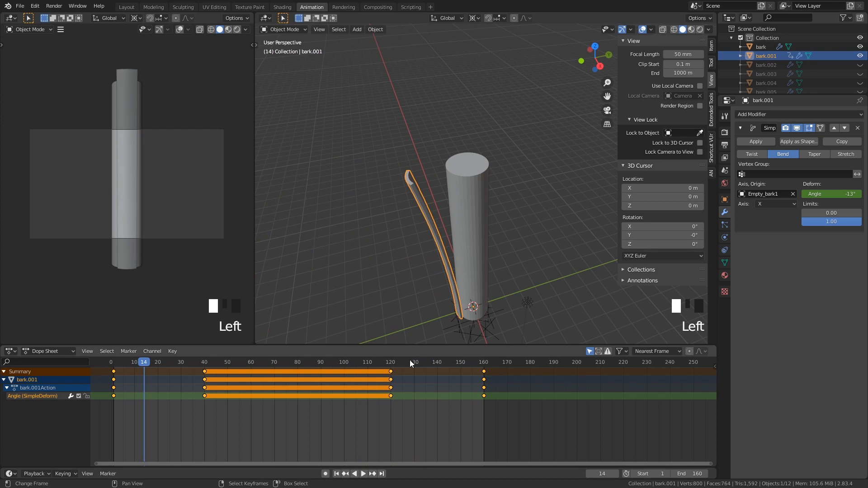
Unhide the other bark strips and link bark.001's animation data to all of them
right_click(522, 255)
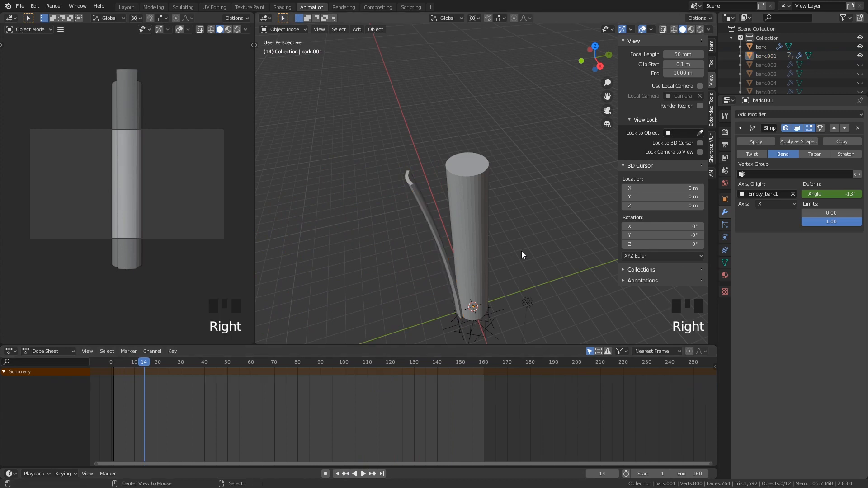
key("alt+h")
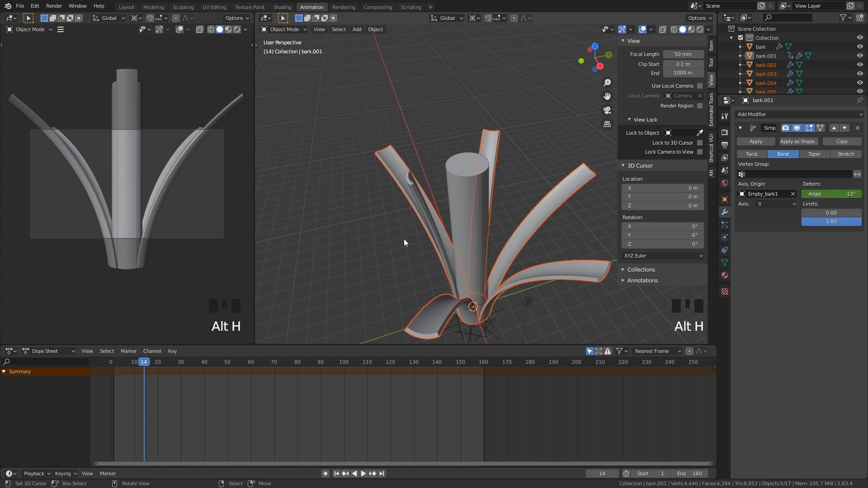
key("Right")
key("shift+Right")
key("shift+Right")
key("shift+Right")
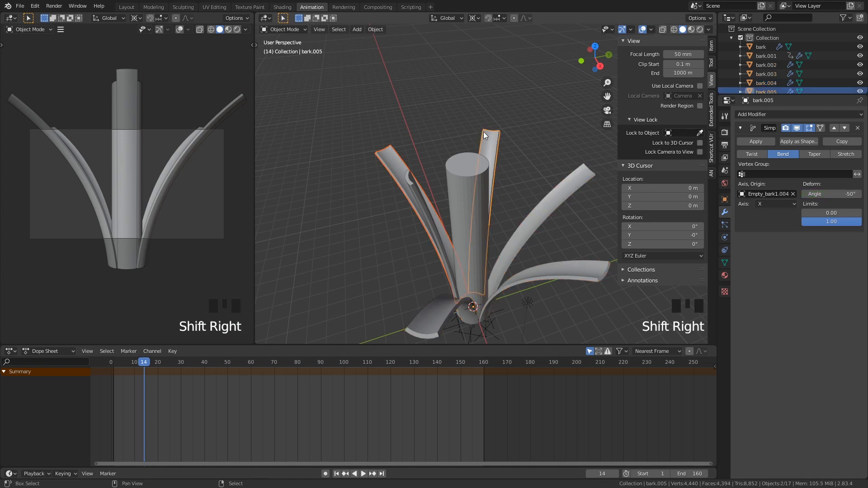
right_click(428, 325, "shift")
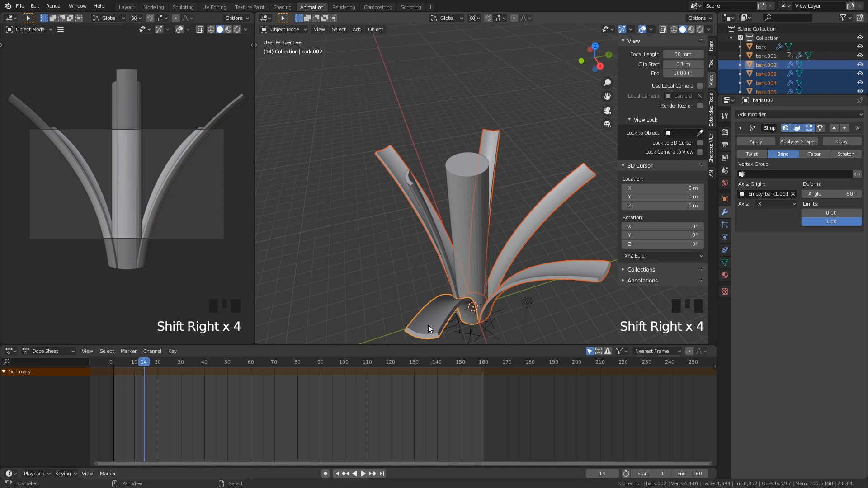
right_click(418, 191, "shift")
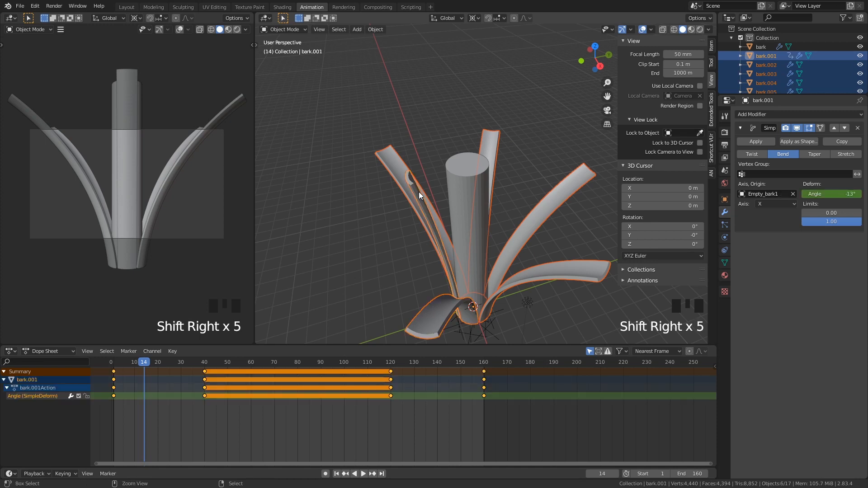
key("ctrl+l")
left_click(419, 192)
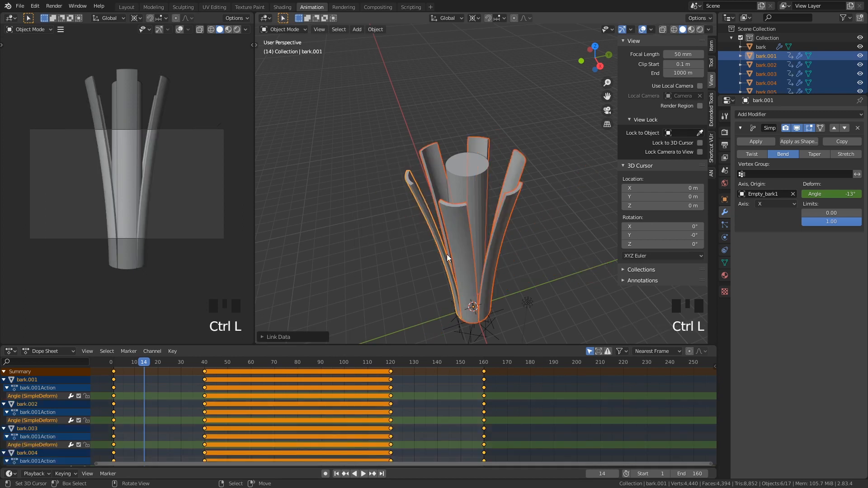
Play the animation to review all the bark strips peeling off and closing around the trunk
left_click(363, 474)
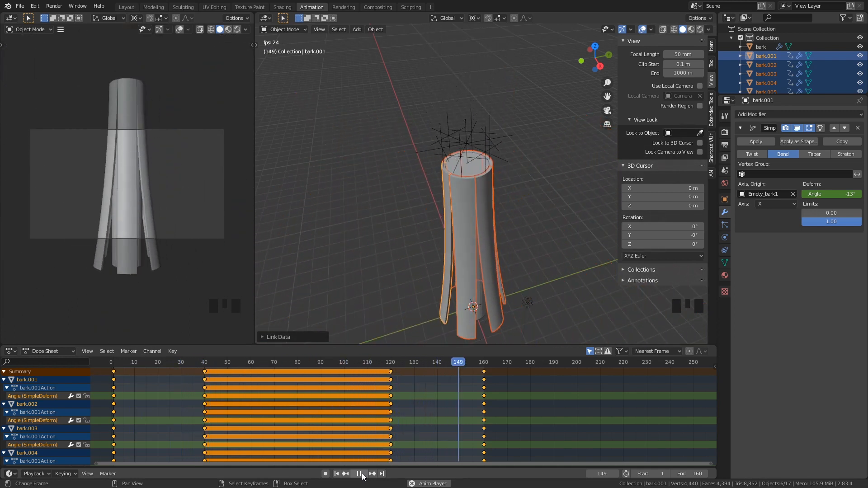
left_click(363, 474)
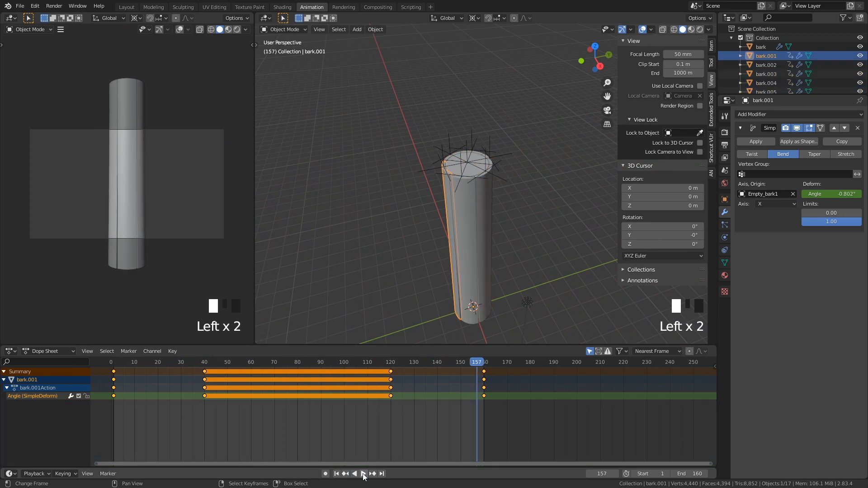
left_click(364, 475)
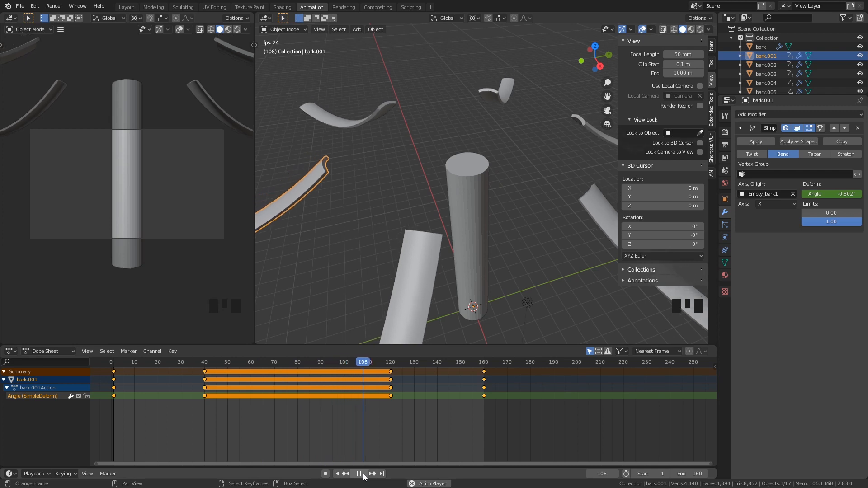
left_click(363, 476)
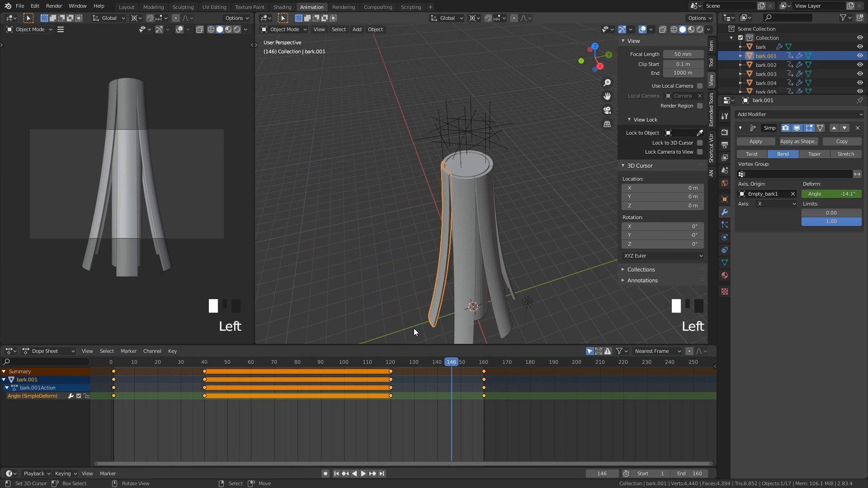
In the Shading workspace, select bark.002 and load bark_brown_02_diff_4k.jpg into the bark material's base color texture
left_click(282, 7)
left_click(409, 116)
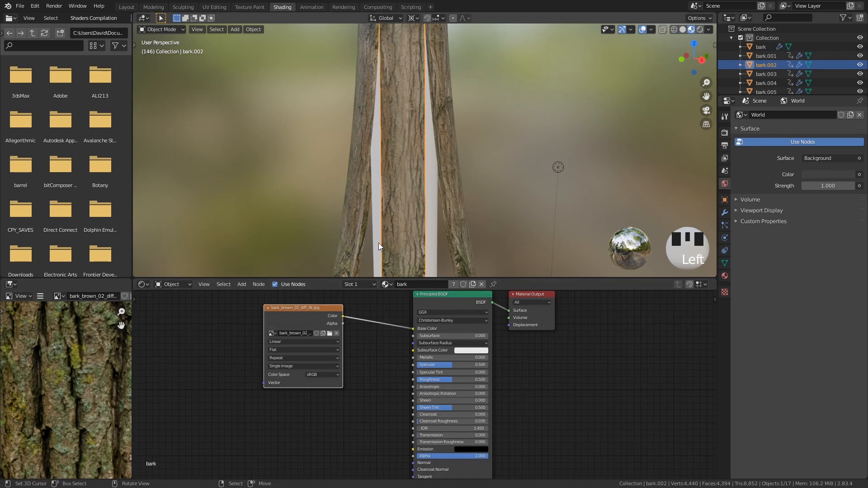
left_click(329, 333)
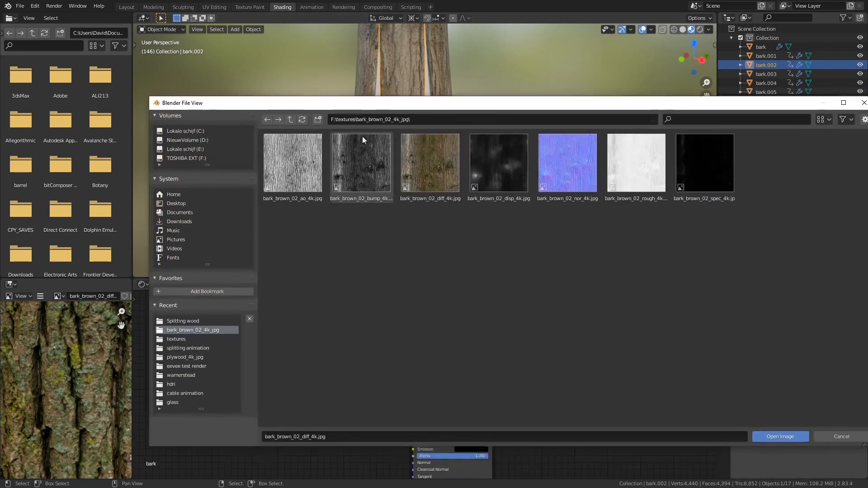
left_click(430, 157)
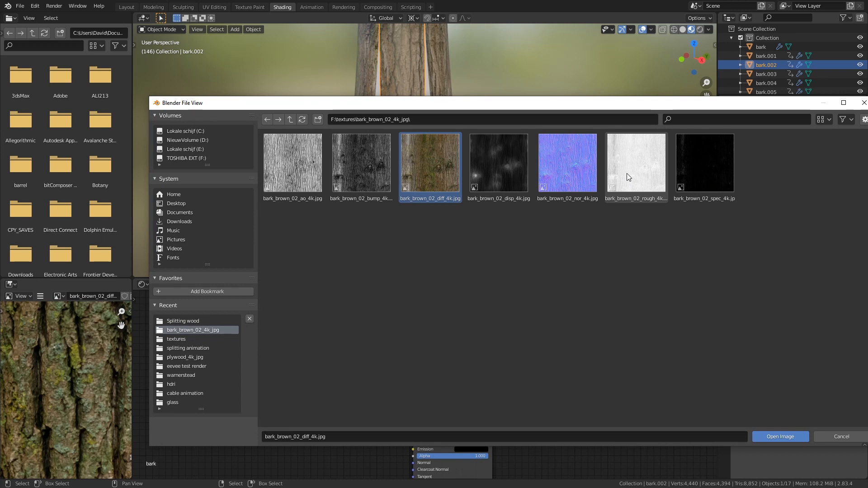
double_click(443, 179)
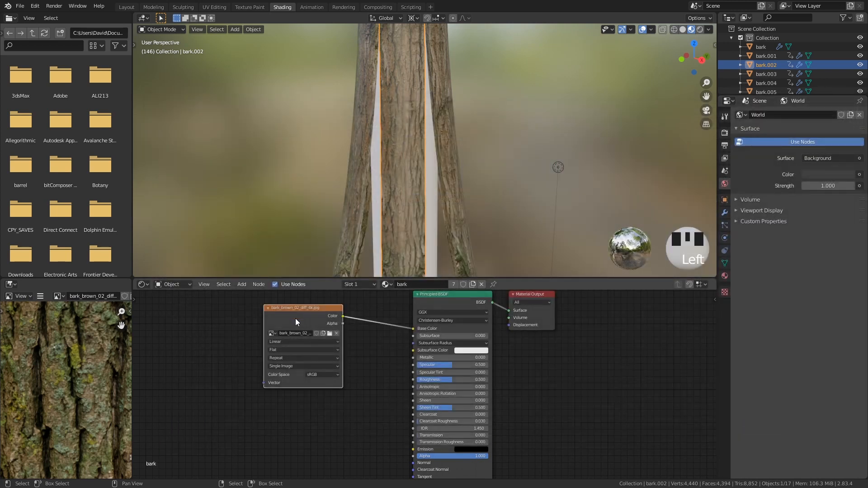
Duplicate the image texture node, load bark_brown_02_spec_4k.jpg, connect its Color to Specular and set its color space to Non-Color
key("ctrl+v")
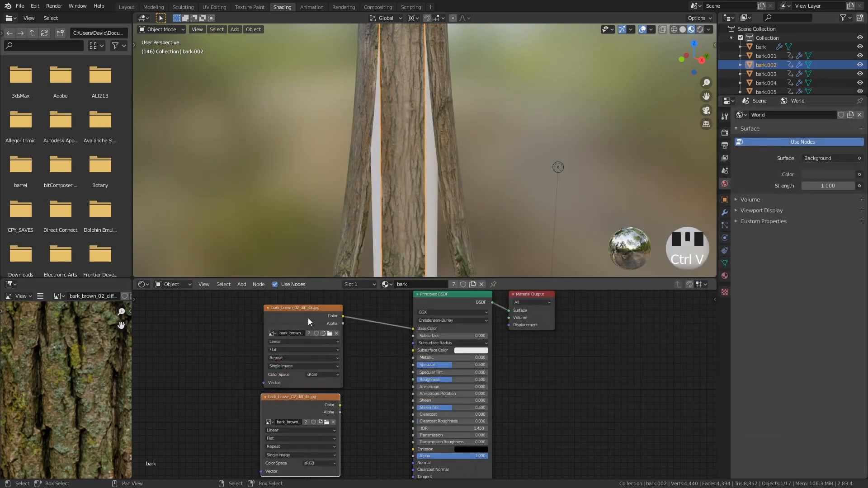
left_click_drag(308, 318, 299, 288)
left_click_drag(323, 420, 311, 395)
left_click(315, 398)
double_click(800, 140)
left_click_drag(327, 380, 412, 365)
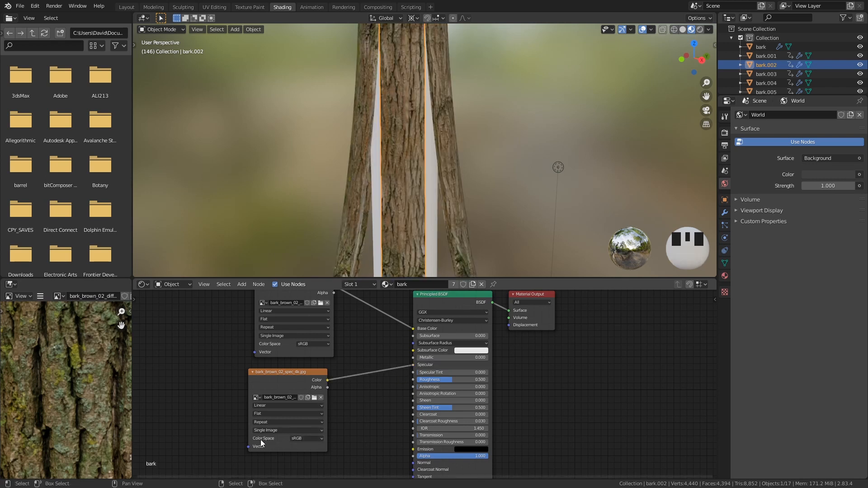
left_click(313, 437)
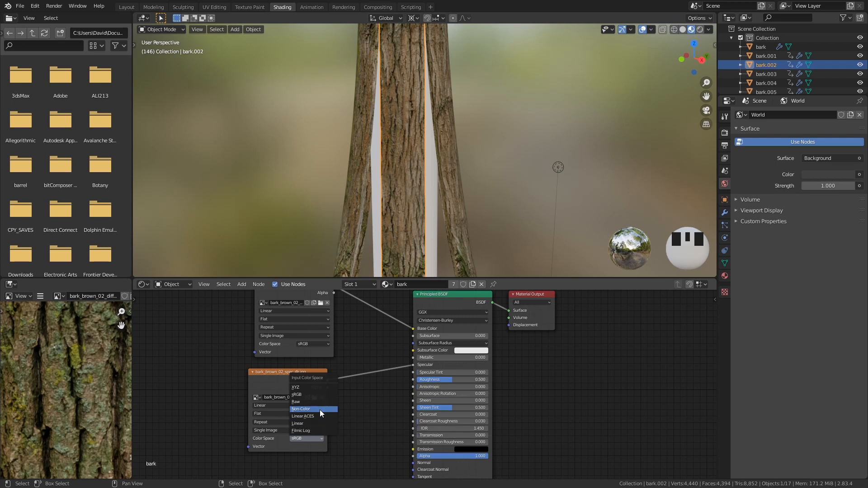
left_click(319, 410)
Duplicate the specular image texture node, load bark_brown_02_rough_4k.jpg into the copy and connect its Color to the Principled BSDF's Roughness
middle_click_drag(346, 418, 365, 385, "shift")
key("ctrl+c")
key("ctrl+v")
left_click_drag(305, 349, 301, 448)
middle_click_drag(300, 447, 304, 424)
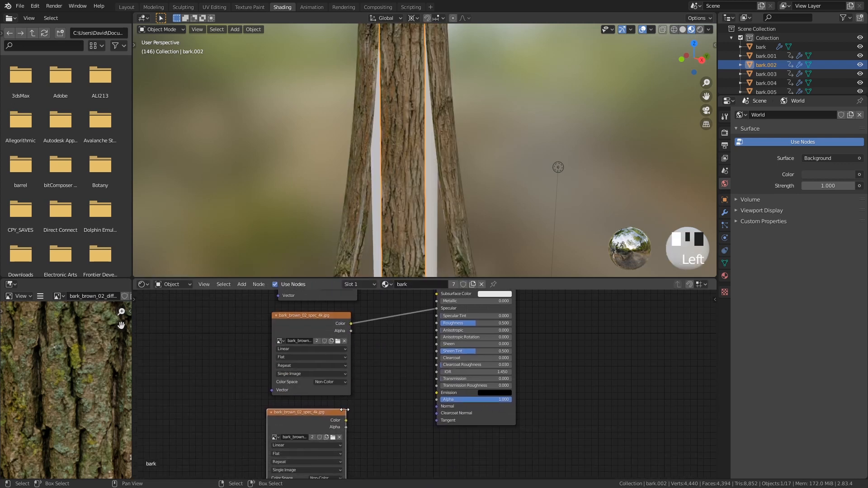
left_click(334, 438)
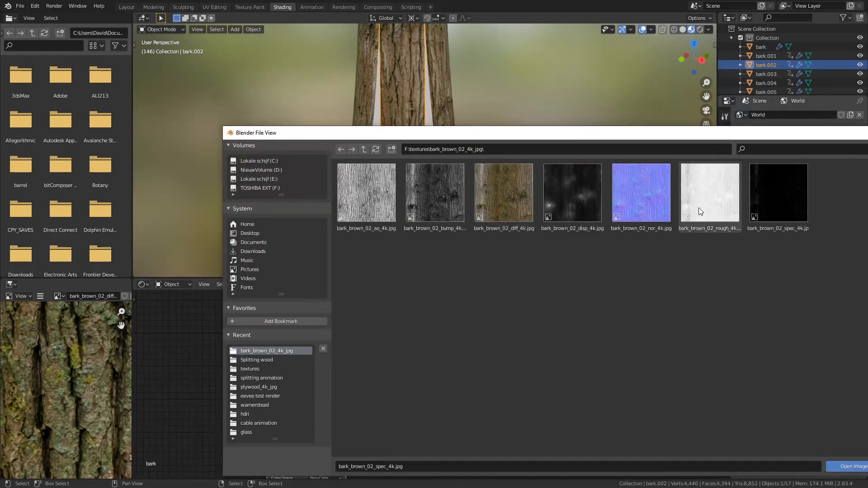
double_click(699, 208)
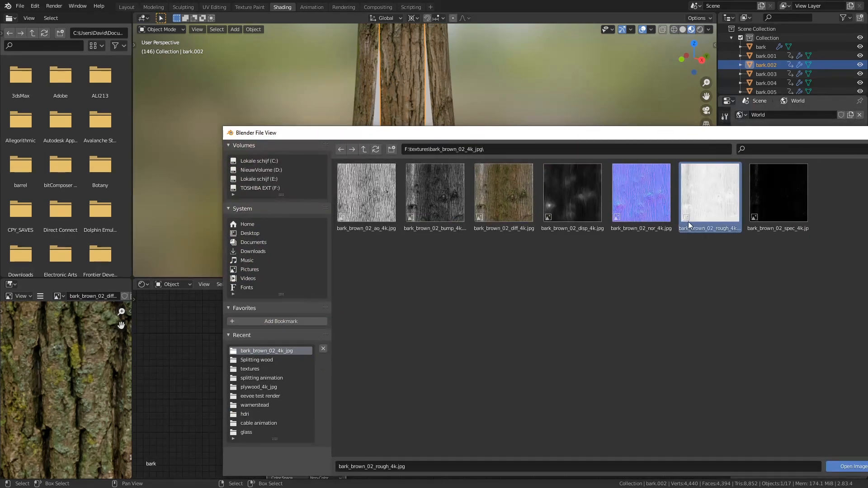
left_click_drag(346, 420, 413, 376)
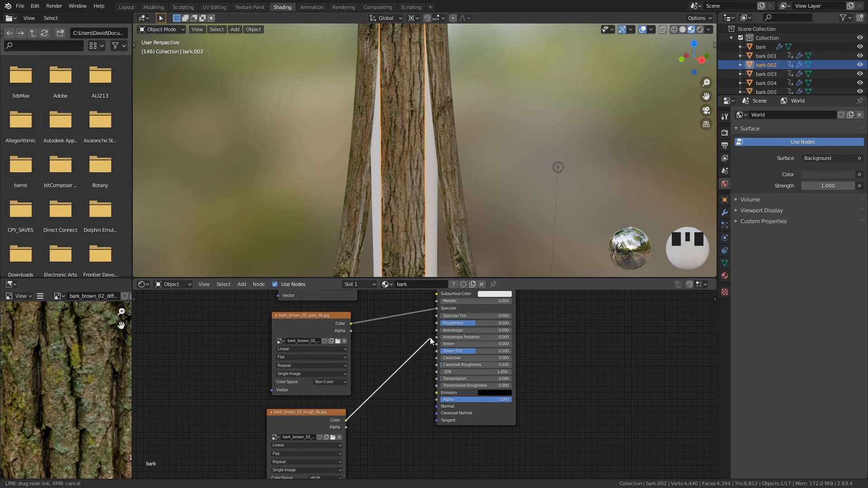
left_click_drag(437, 326, 436, 324)
Duplicate the roughness image texture node below the original and set the bark_brown_02_rough_4k.jpg color space to Non-Color
middle_click_drag(367, 444, 373, 353)
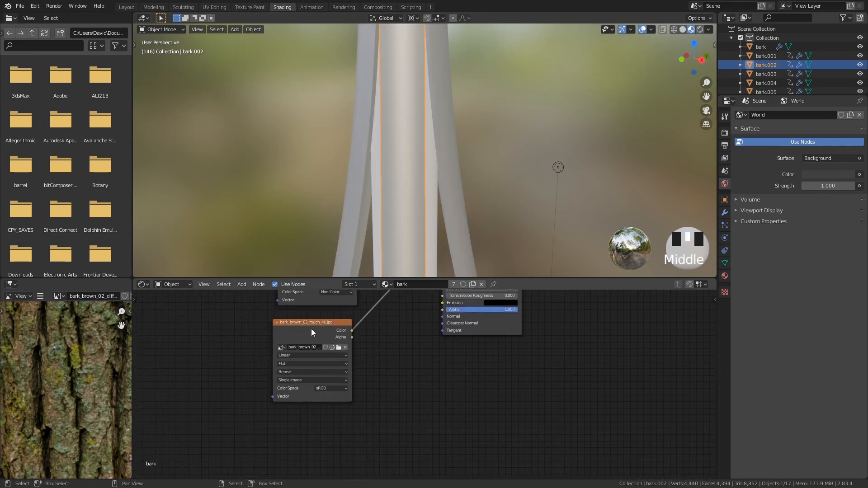
left_click(311, 329)
key("shift+d")
left_click(312, 431)
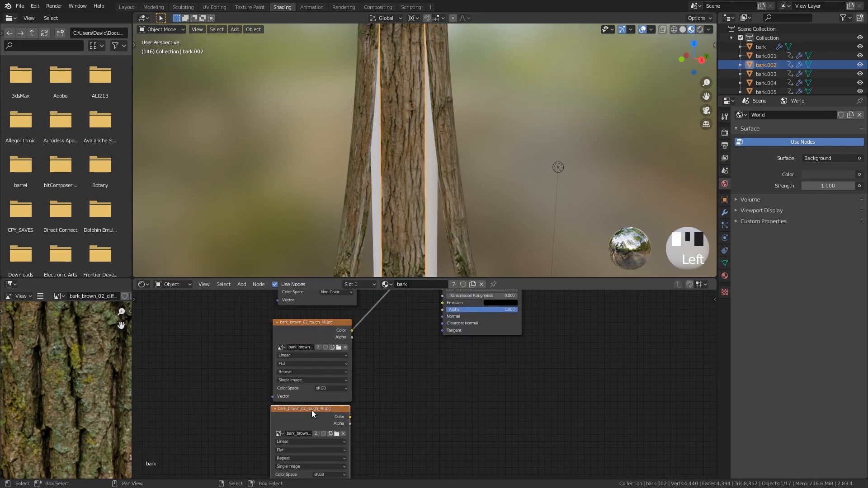
left_click(325, 390)
left_click(335, 417)
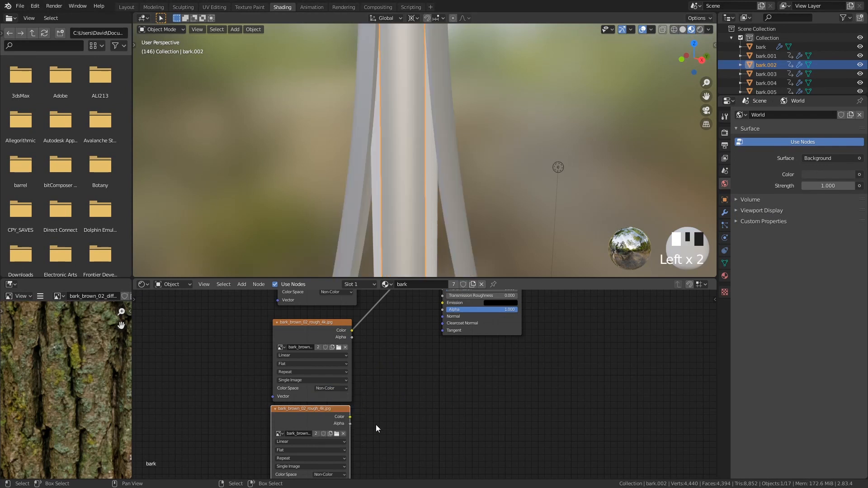
Load bark_brown_02_nor_4k.jpg into the duplicated texture node and set its color space to Non-Color
middle_click_drag(376, 425, 377, 386)
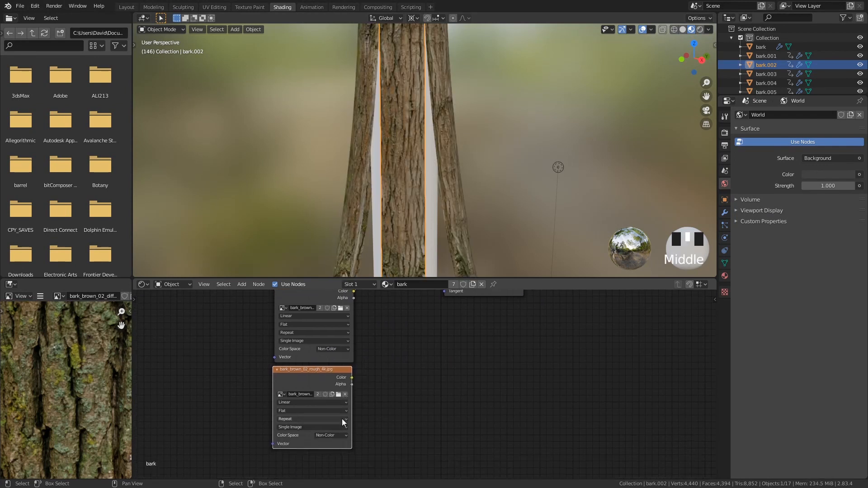
left_click(338, 394)
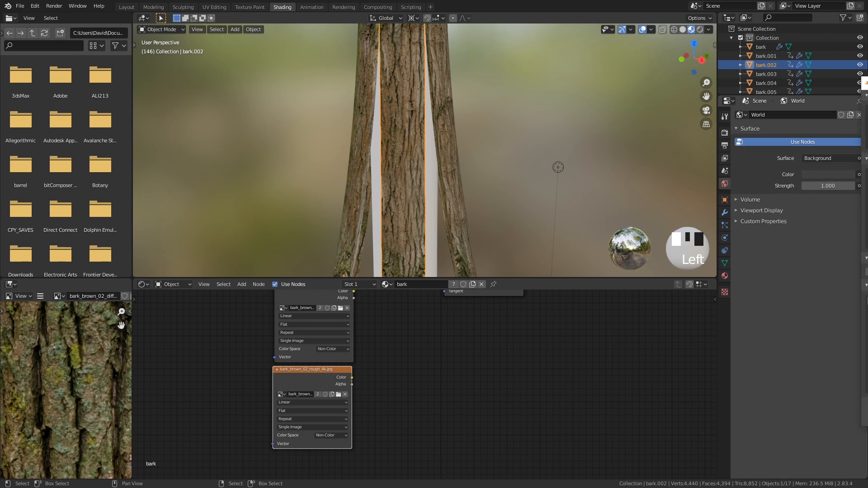
double_click(701, 160)
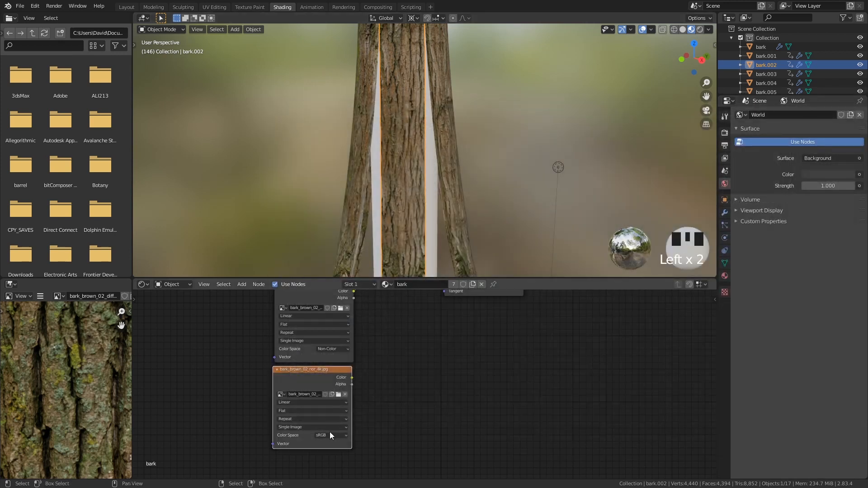
left_click(329, 433)
left_click(332, 406)
Add a Normal Map node and link the bark normal texture through it to the Principled BSDF's Normal
middle_click_drag(404, 376, 376, 392)
key("shift+a")
left_click(388, 353)
type("n")
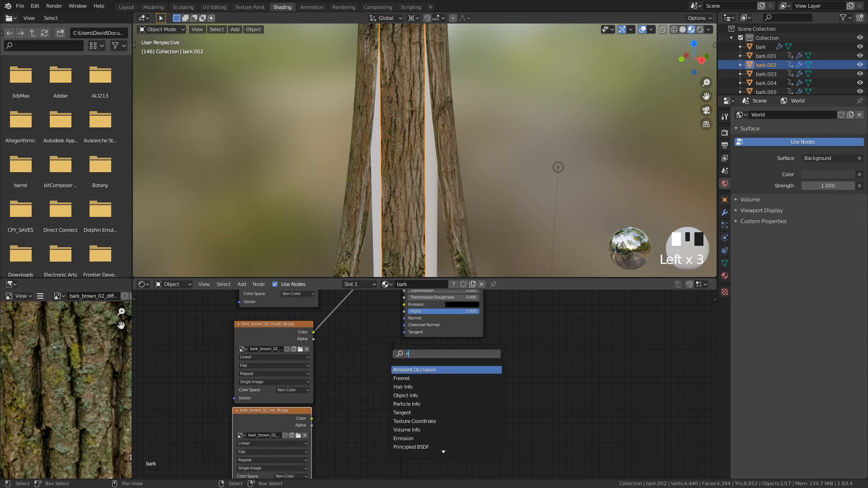
type("orm")
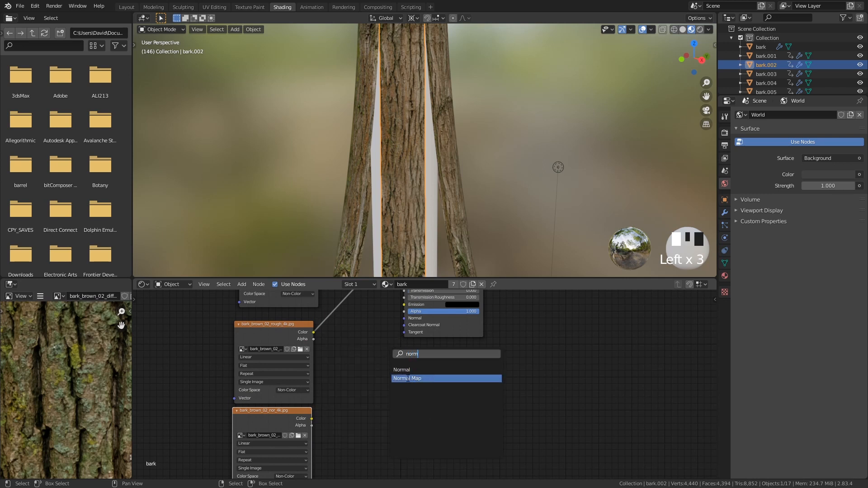
left_click(409, 379)
left_click_drag(312, 419, 339, 401)
middle_click_drag(395, 365, 388, 381)
left_click_drag(379, 380, 397, 338)
left_click_drag(356, 382, 352, 382)
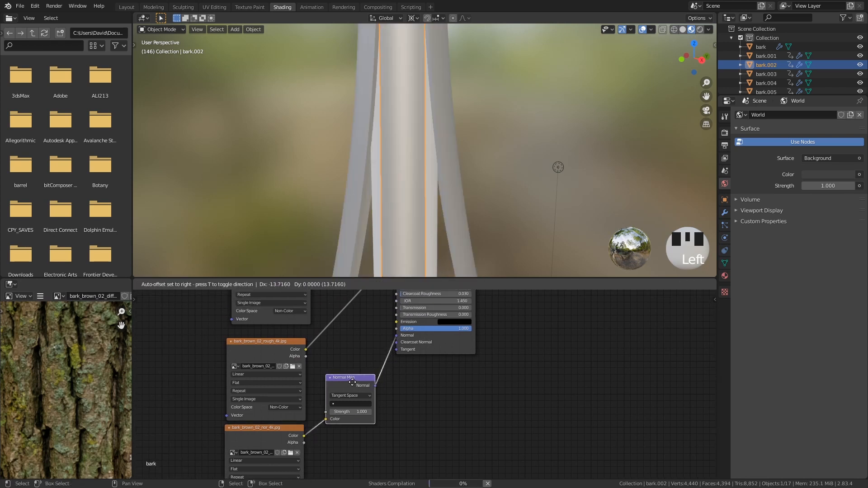
left_click(425, 281)
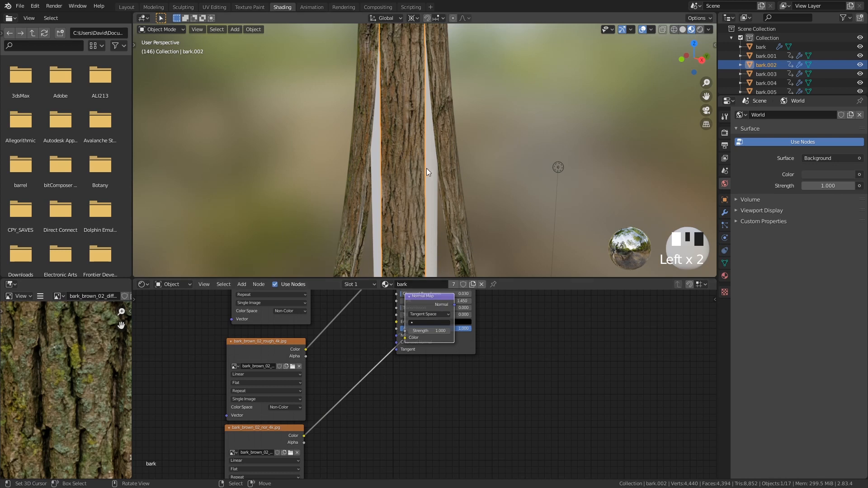
In Edit Mode on the tree trunk, delete the cap faces at both ends, then return to Object Mode
left_click(429, 186)
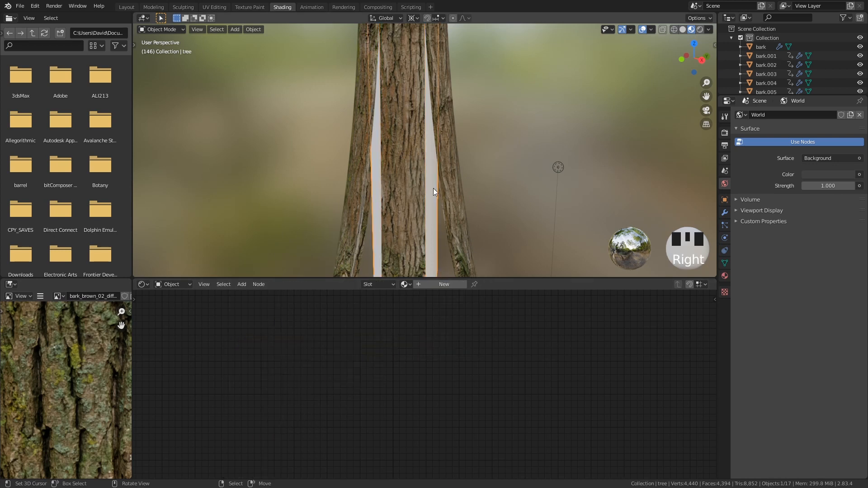
scroll(433, 189, "down", 4)
middle_click_drag(437, 146, 425, 200)
scroll(425, 204, "up", 2)
key("Tab")
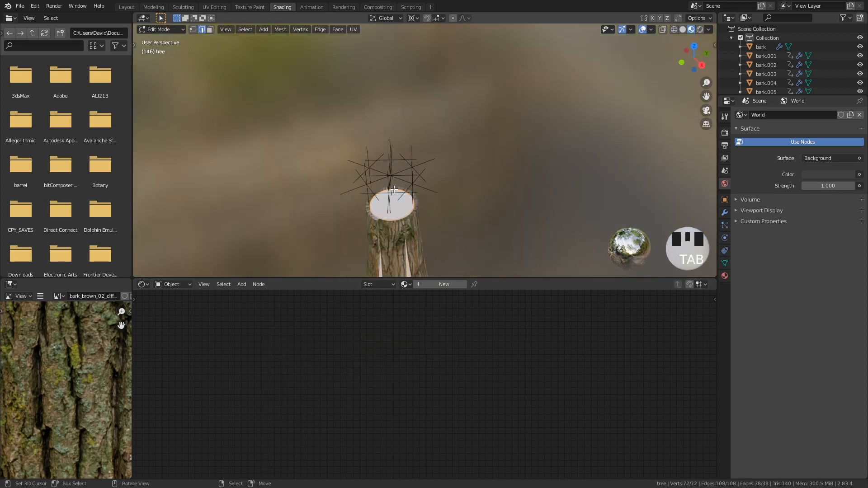
right_click(384, 197)
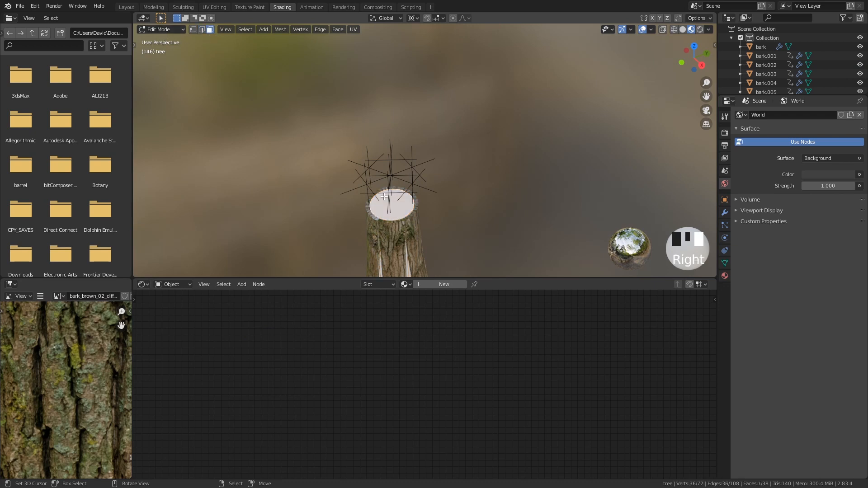
right_click(395, 206)
middle_click_drag(442, 244, 439, 181)
scroll(439, 181, "down", 2)
middle_click_drag(410, 271, 413, 113, "shift")
right_click(395, 132, "shift")
key("x")
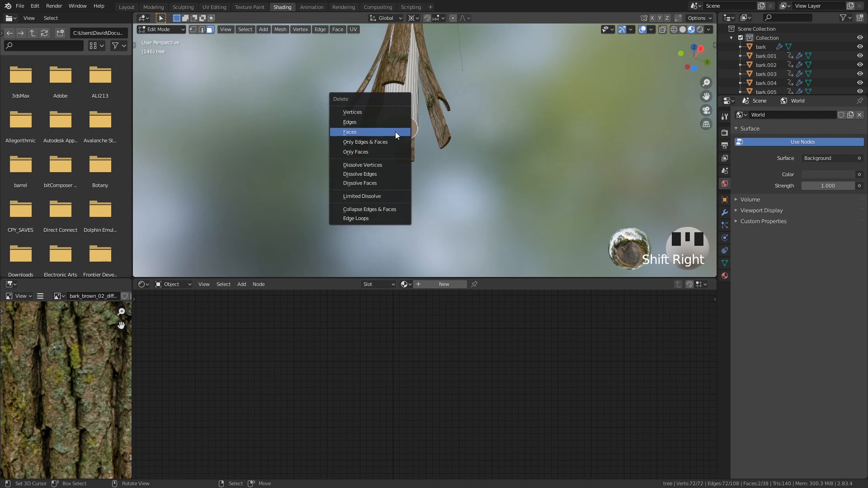
left_click(395, 131)
key("Tab")
Create a new material for the trunk and name it tree
middle_click_drag(435, 158, 447, 234)
left_click(439, 284)
left_click(438, 286)
type("tiee")
key("Return")
Add an Image Texture node, connect its Color to Base Color and load plywood_diff_4k.jpg from the plywood_4k_jpg folder
key("Home")
key("shift+a")
left_click(363, 340)
type("im")
left_click(371, 350)
left_click(294, 340)
left_click_drag(366, 342, 409, 335)
left_click(350, 359)
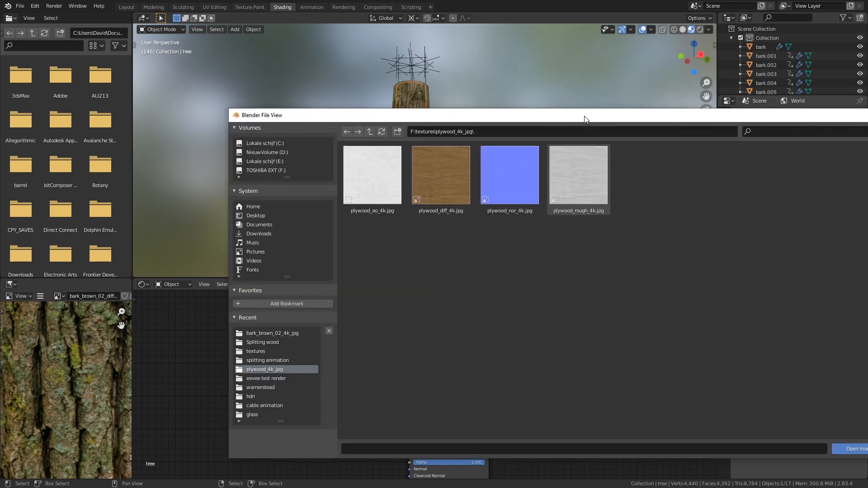
double_click(446, 180)
Add a Texture Coordinate node in front of the trunk's plywood image texture
middle_click_drag(448, 205, 430, 185, "shift")
scroll(429, 185, "up", 4)
scroll(426, 214, "down", 3)
right_click(454, 202)
key("Delete")
key("shift+a")
mouse_move(149, 351)
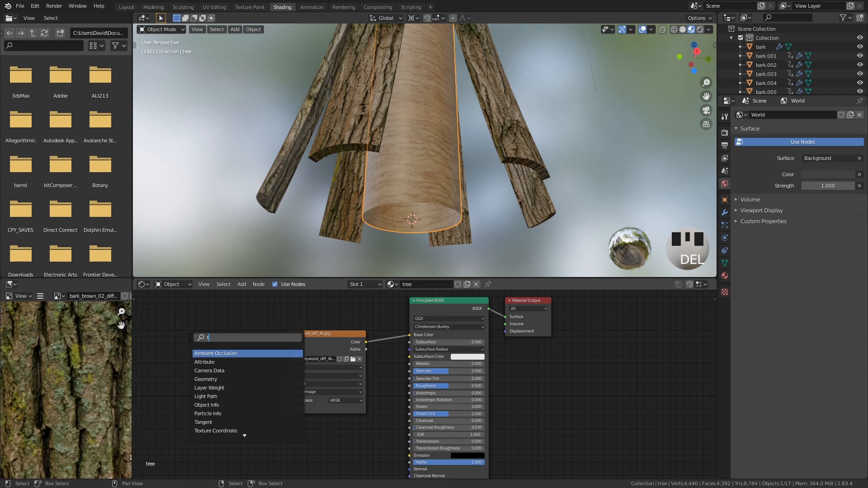
left_click(213, 413)
key("Escape")
Add a Mapping node and link the Texture Coordinate's UV through it to the plywood texture's Vector
key("shift+a")
left_click(179, 348)
type("mapp")
key("Return")
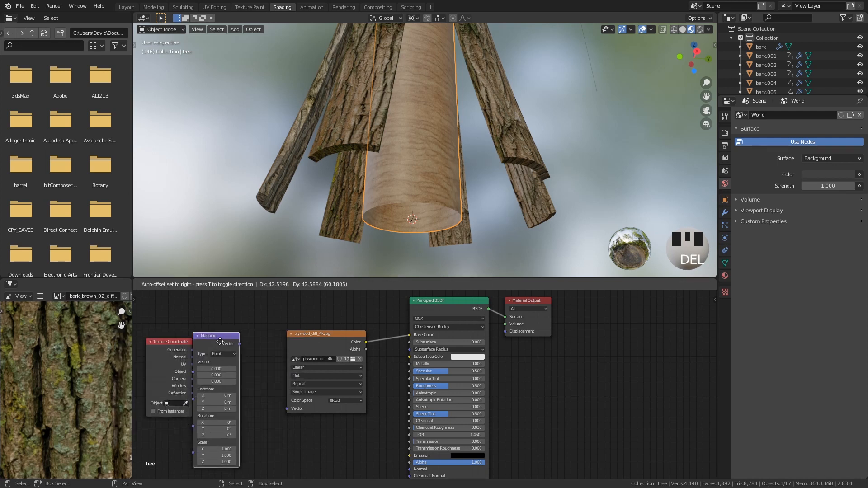
left_click(196, 366)
left_click_drag(191, 366, 209, 359)
left_click_drag(255, 334, 289, 413)
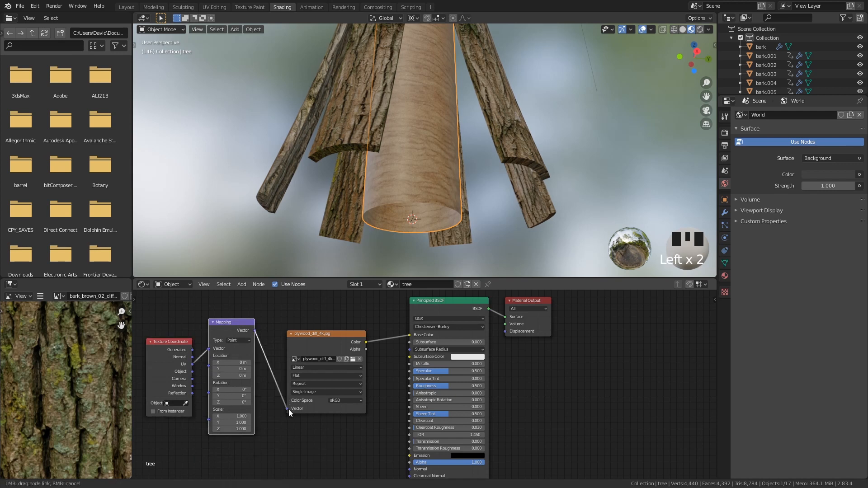
Set the Mapping node's Z rotation to 90° so the wood grain runs along the trunk
mouse_move(230, 392)
left_mouse_down()
mouse_move(240, 392)
mouse_move(233, 404)
left_mouse_up()
left_click(233, 404)
type("41.2d90")
left_click(239, 408)
middle_click_drag(468, 205, 471, 142)
Duplicate the plywood diffuse texture node below the original and load plywood_rough_4k.jpg into the copy
left_click(320, 342)
scroll(327, 425, "down", 2)
key("ctrl+c")
key("ctrl+v")
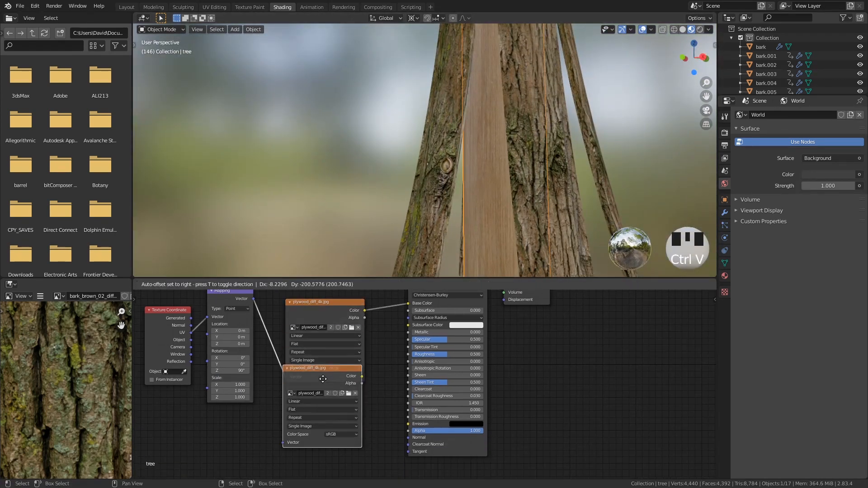
left_click(349, 420)
left_click(349, 421)
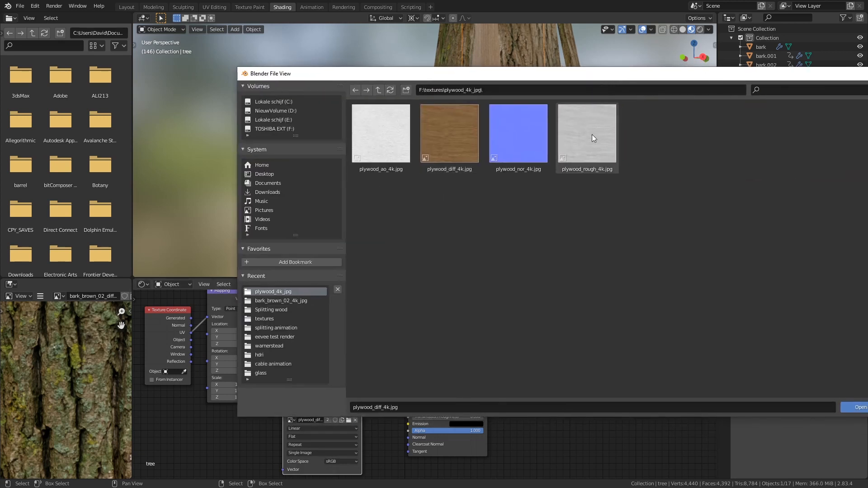
double_click(592, 135)
Connect the Mapping vector to the plywood roughness texture, link its Color to Roughness and set its color space to Non-Color
left_click_drag(253, 300, 283, 470)
left_click_drag(362, 403, 408, 354)
left_click(333, 460)
left_click(341, 433)
Duplicate the plywood roughness texture node below the original and load plywood_nor_4k.jpg into the copy
middle_click_drag(347, 422, 341, 348)
left_click(337, 329)
key("ctrl+c")
key("ctrl+v")
left_click_drag(337, 324, 334, 414)
double_click(357, 434)
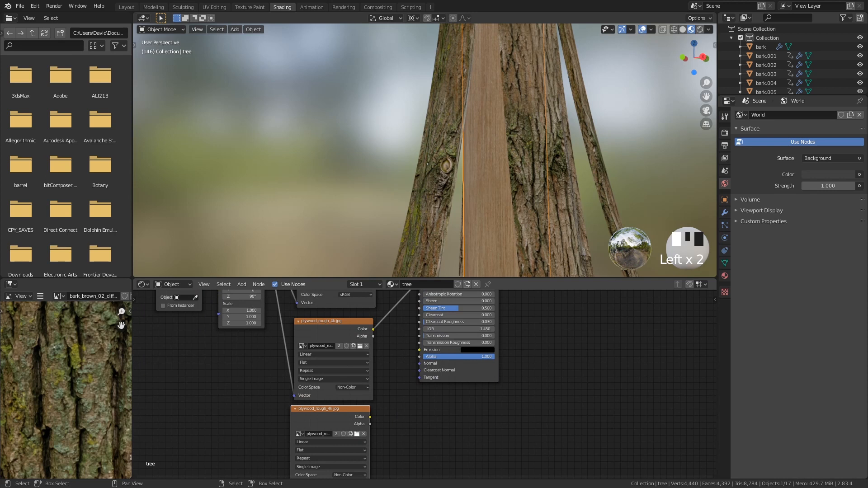
double_click(658, 141)
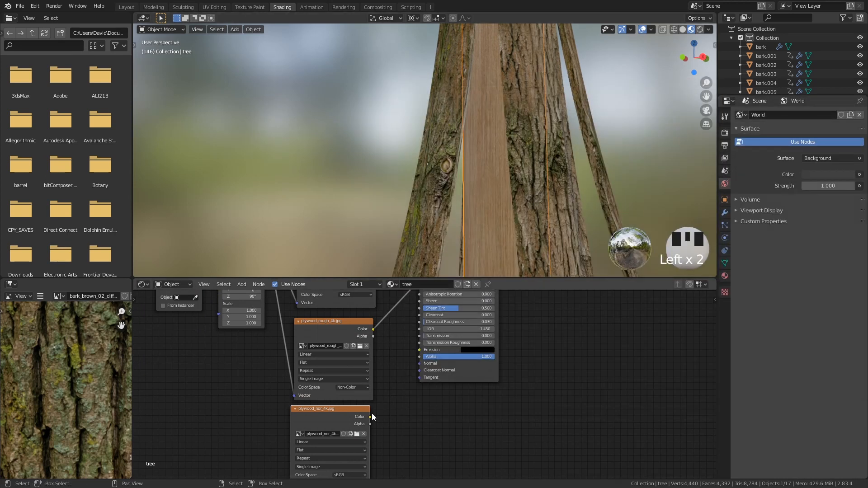
Connect the Mapping vector to the plywood normal texture and set its color space to Non-Color
scroll(259, 378, "down", 3)
scroll(299, 297, "down", 1)
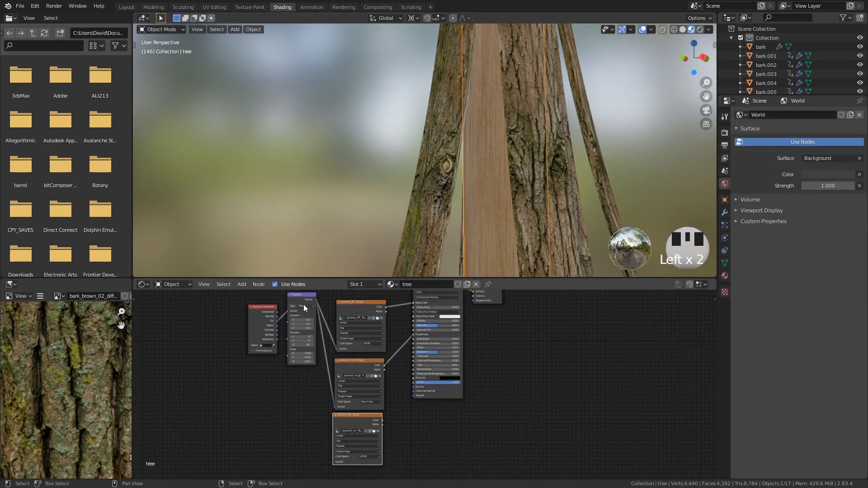
left_click_drag(318, 300, 333, 460)
middle_click_drag(400, 456, 384, 373)
scroll(380, 373, "up", 7)
left_click(302, 375)
left_click(302, 371)
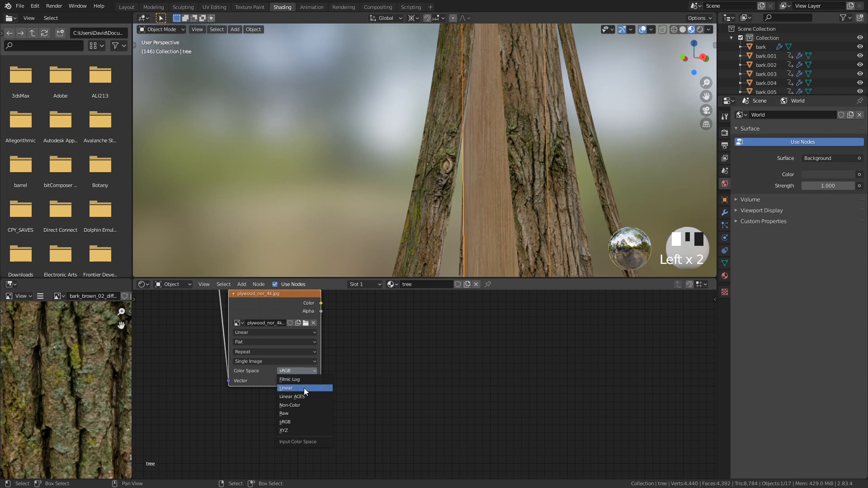
left_click(300, 404)
Add a Normal Map node and link the plywood normal texture through it to the tree material's Normal input
middle_click_drag(357, 336, 357, 408)
scroll(360, 402, "down", 1)
key("shift+a")
left_click(368, 372)
type("no")
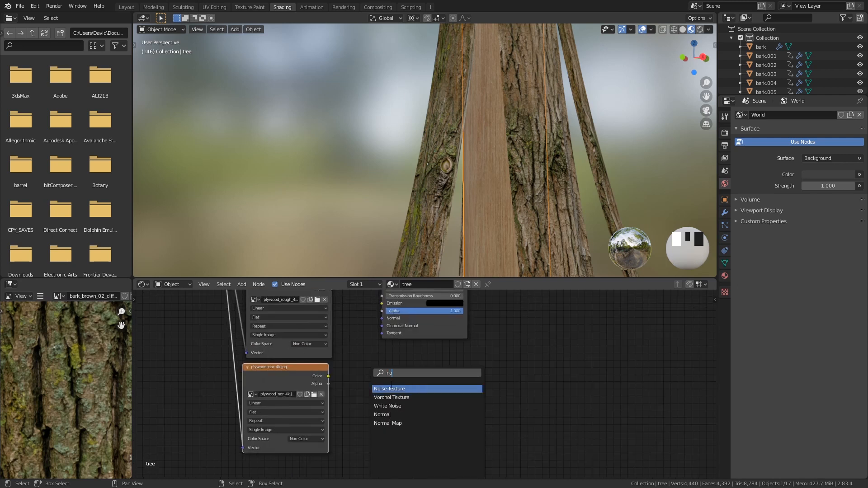
type("rmal map")
key("Return")
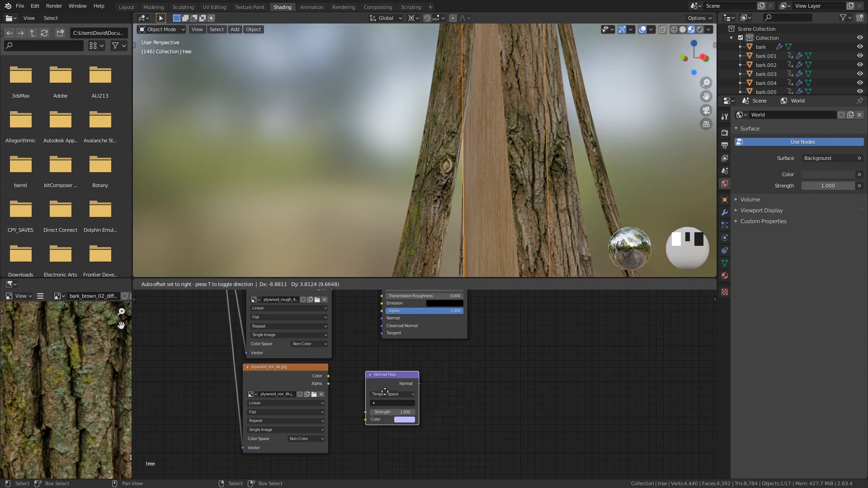
left_click_drag(298, 377, 331, 401)
left_click(365, 359)
left_click_drag(345, 365, 325, 372)
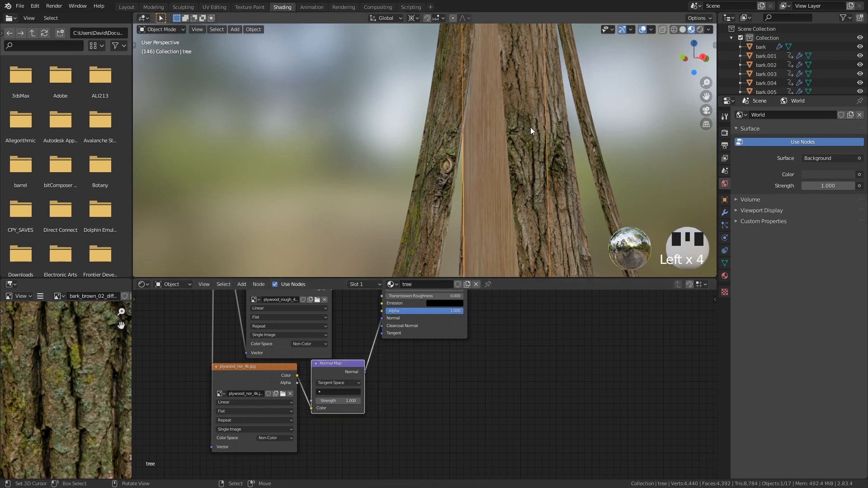
Play the animation in camera view to review the textured bark strips and trunk, then stop playback
scroll(534, 135, "down", 2)
middle_click_drag(537, 144, 510, 168, "shift")
scroll(510, 167, "up", 1)
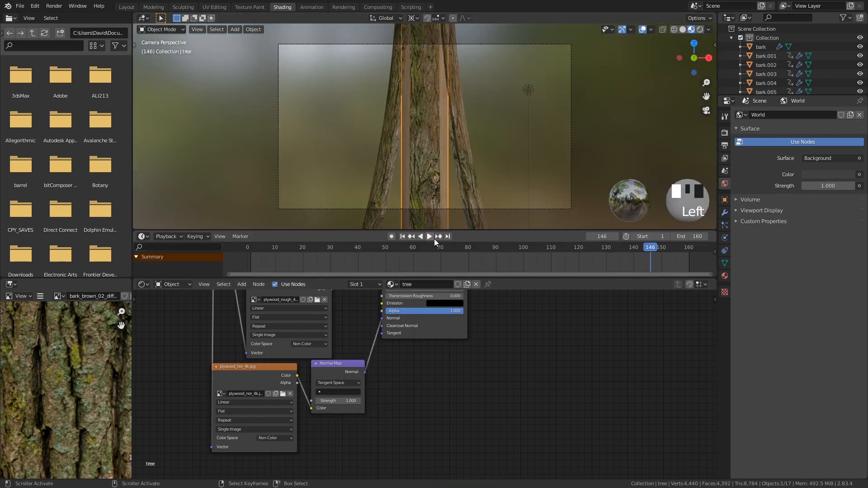
left_click(432, 239)
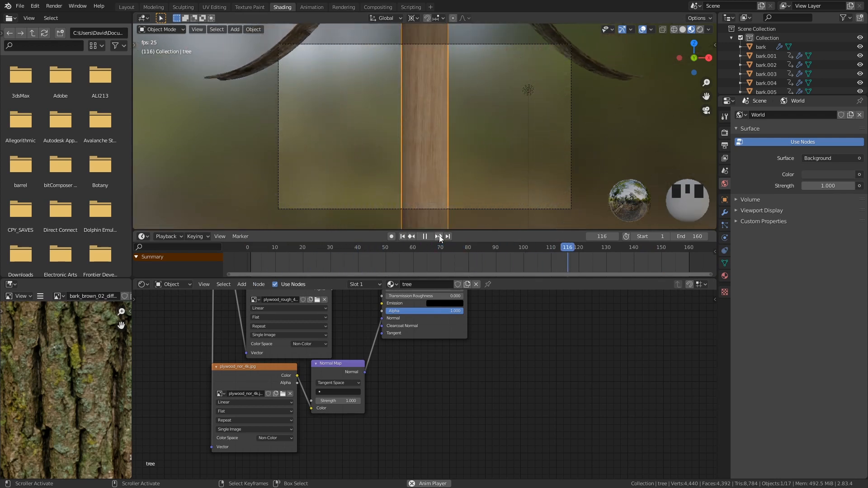
left_click(425, 236)
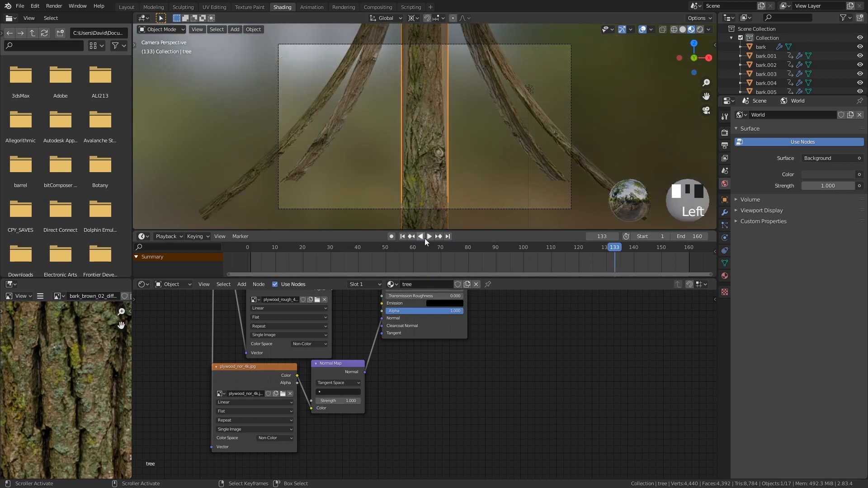